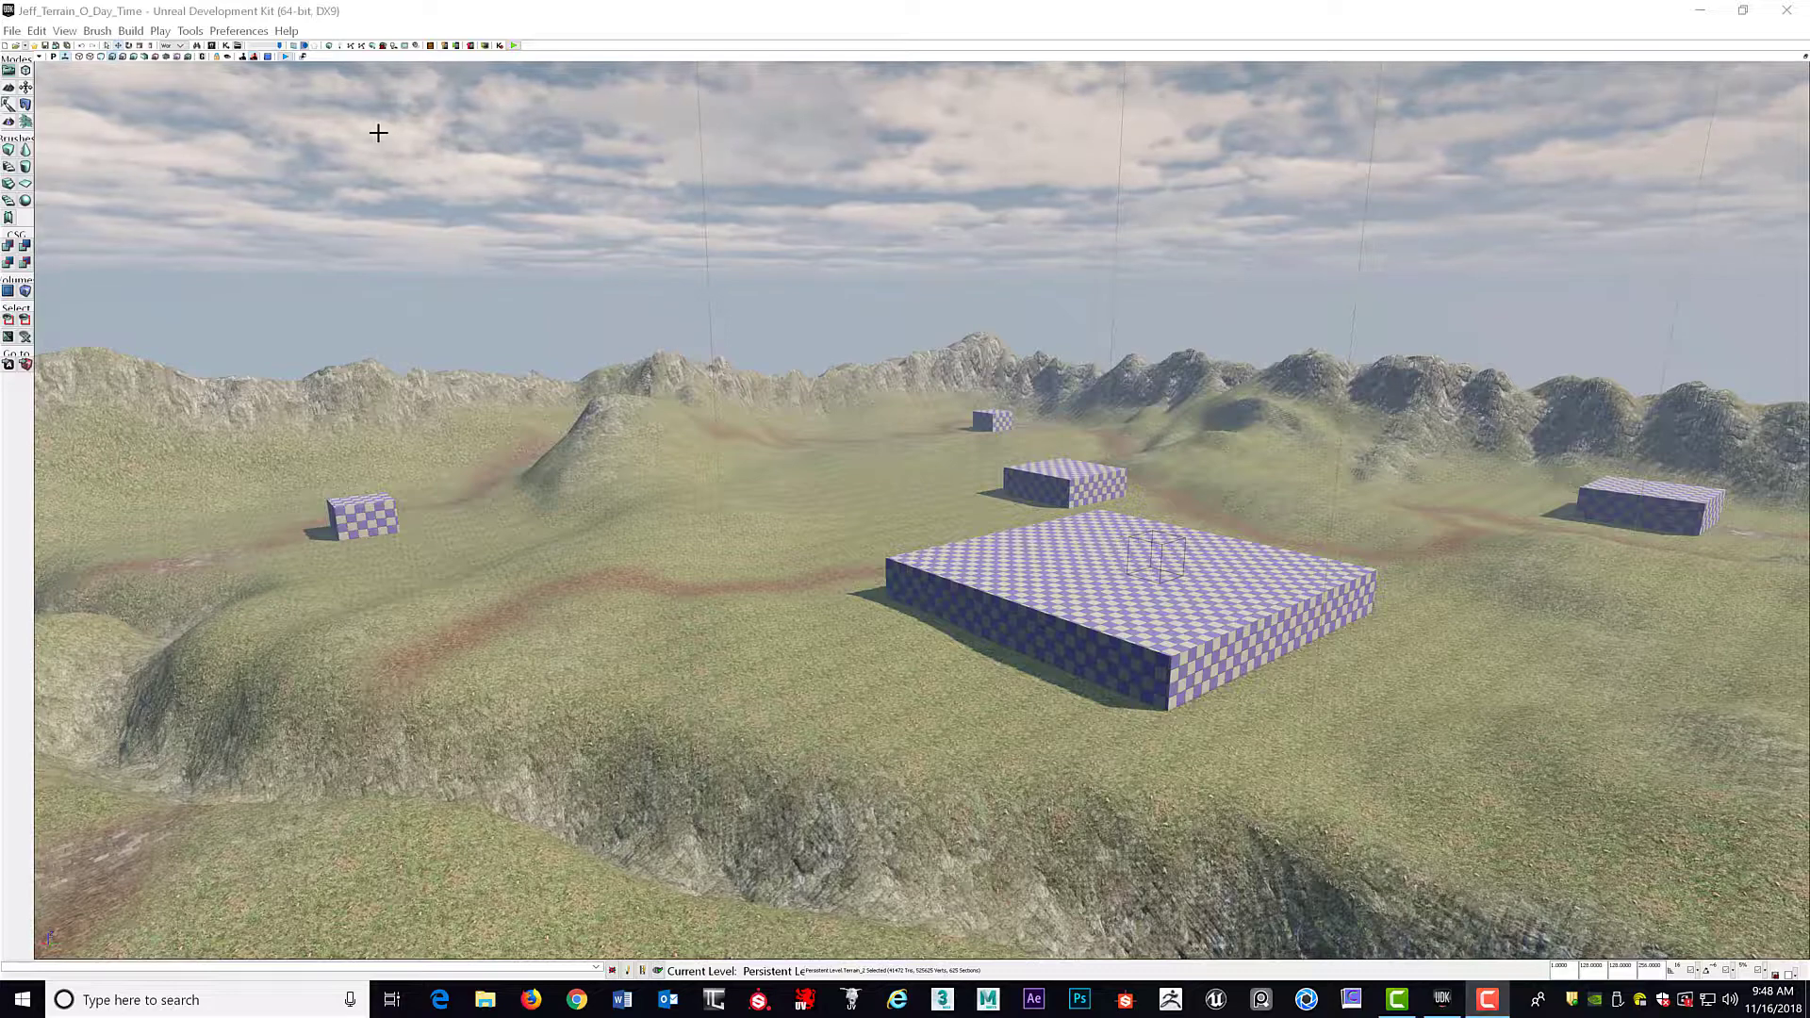
Step: Open the Content Browser window and show the scene's actor list
{"action": "left_click", "coordinate": [201, 44]}
{"action": "left_click_drag", "start_coordinate": [803, 114], "coordinate": [300, 76]}
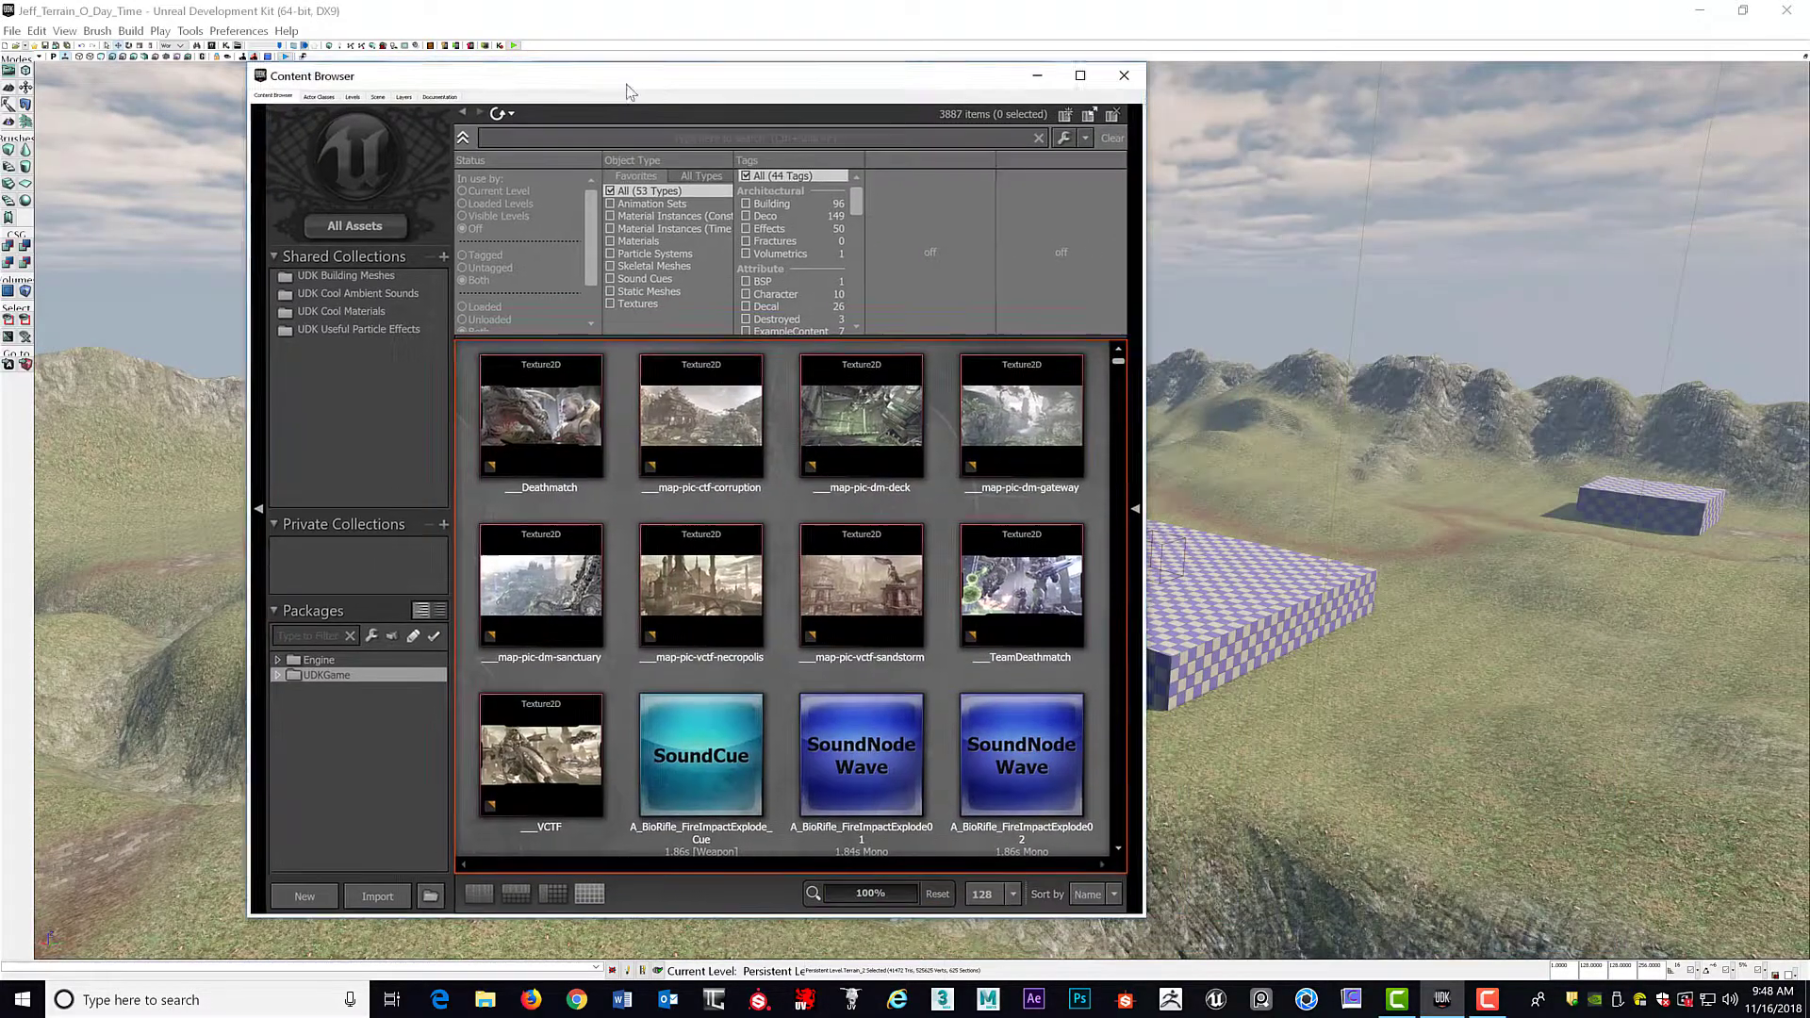
{"action": "left_click", "coordinate": [402, 98]}
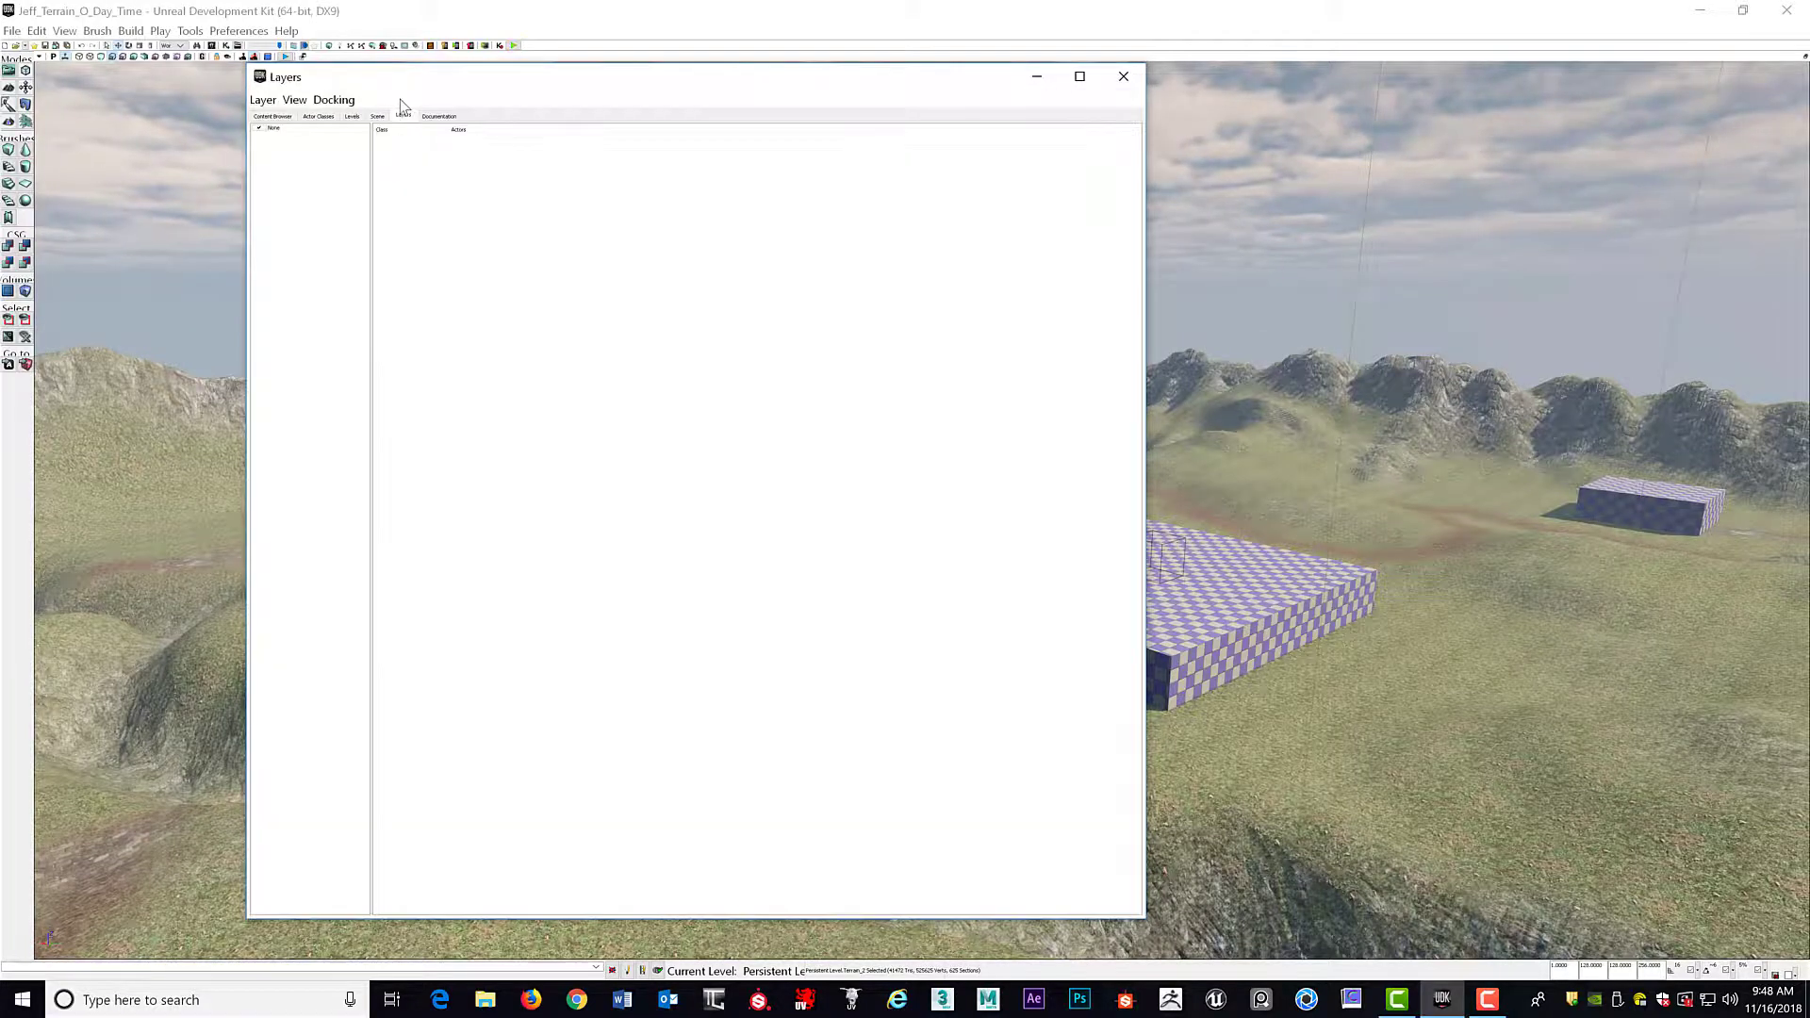
{"action": "left_click", "coordinate": [377, 116]}
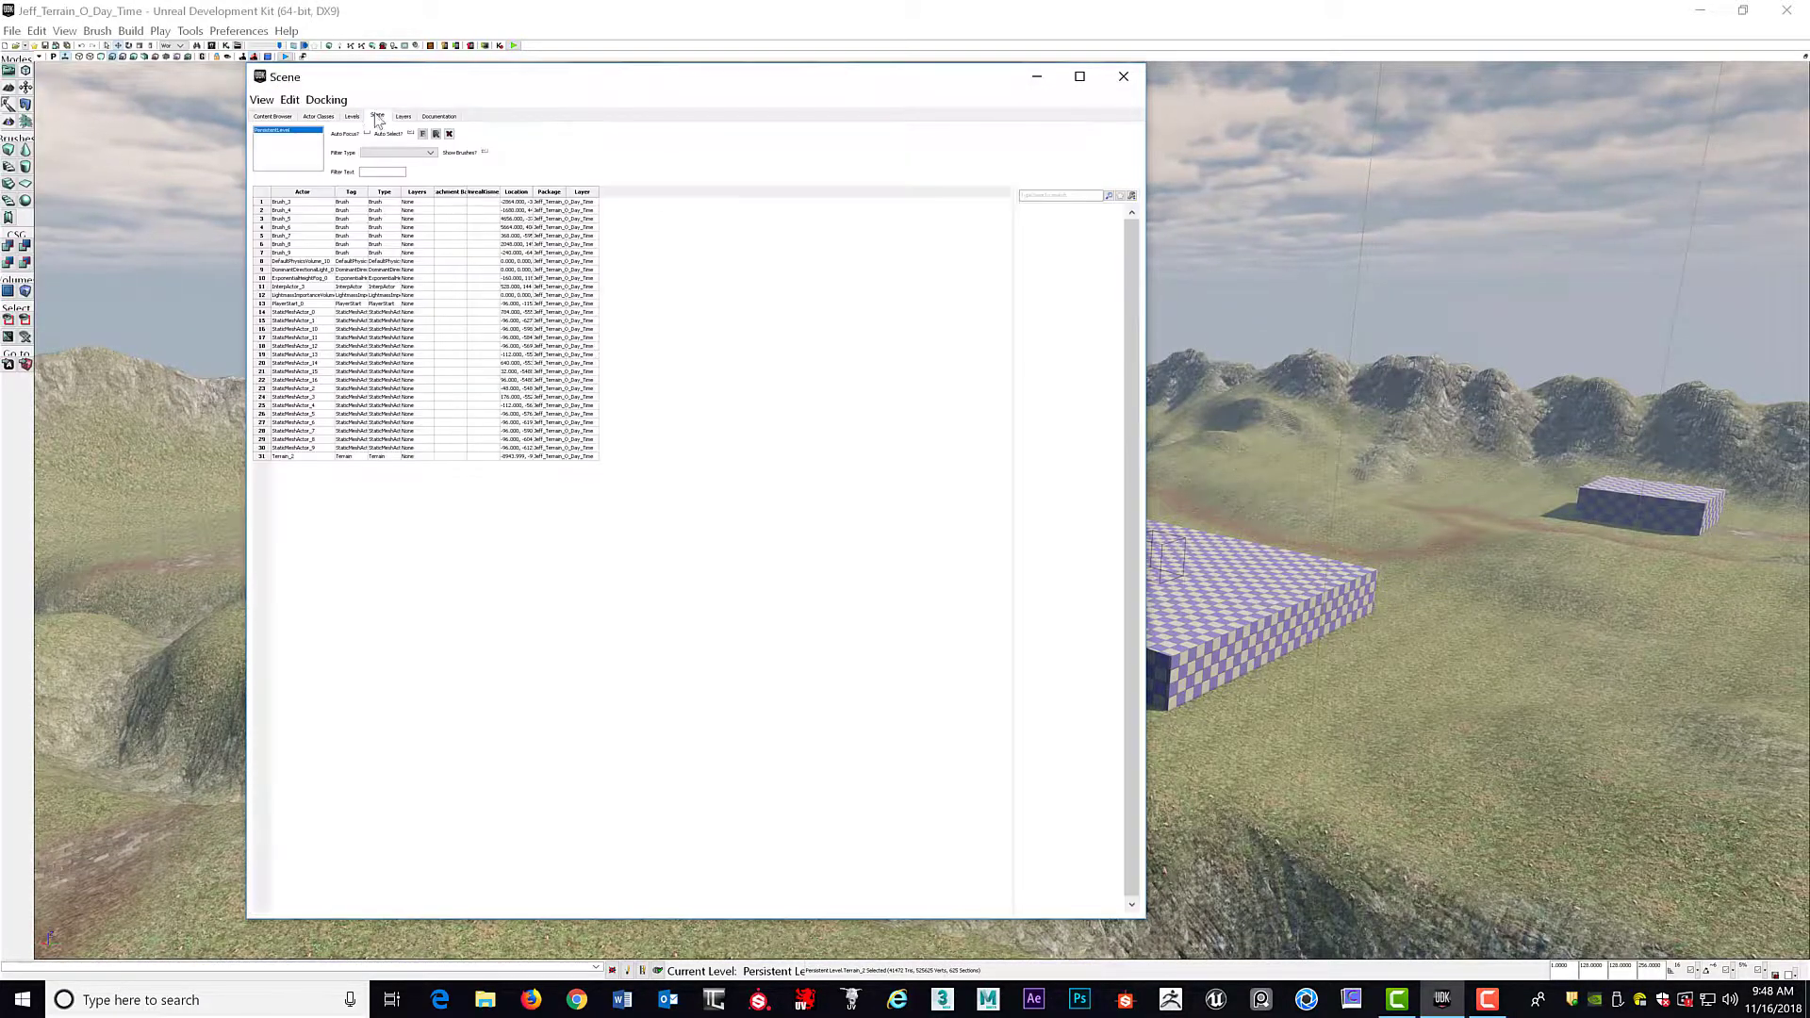
Step: Examine the physics volume, directional light, height fog, InterpActor, Lightmass importance volume and player start actors in the scene list
{"action": "left_click", "coordinate": [301, 261]}
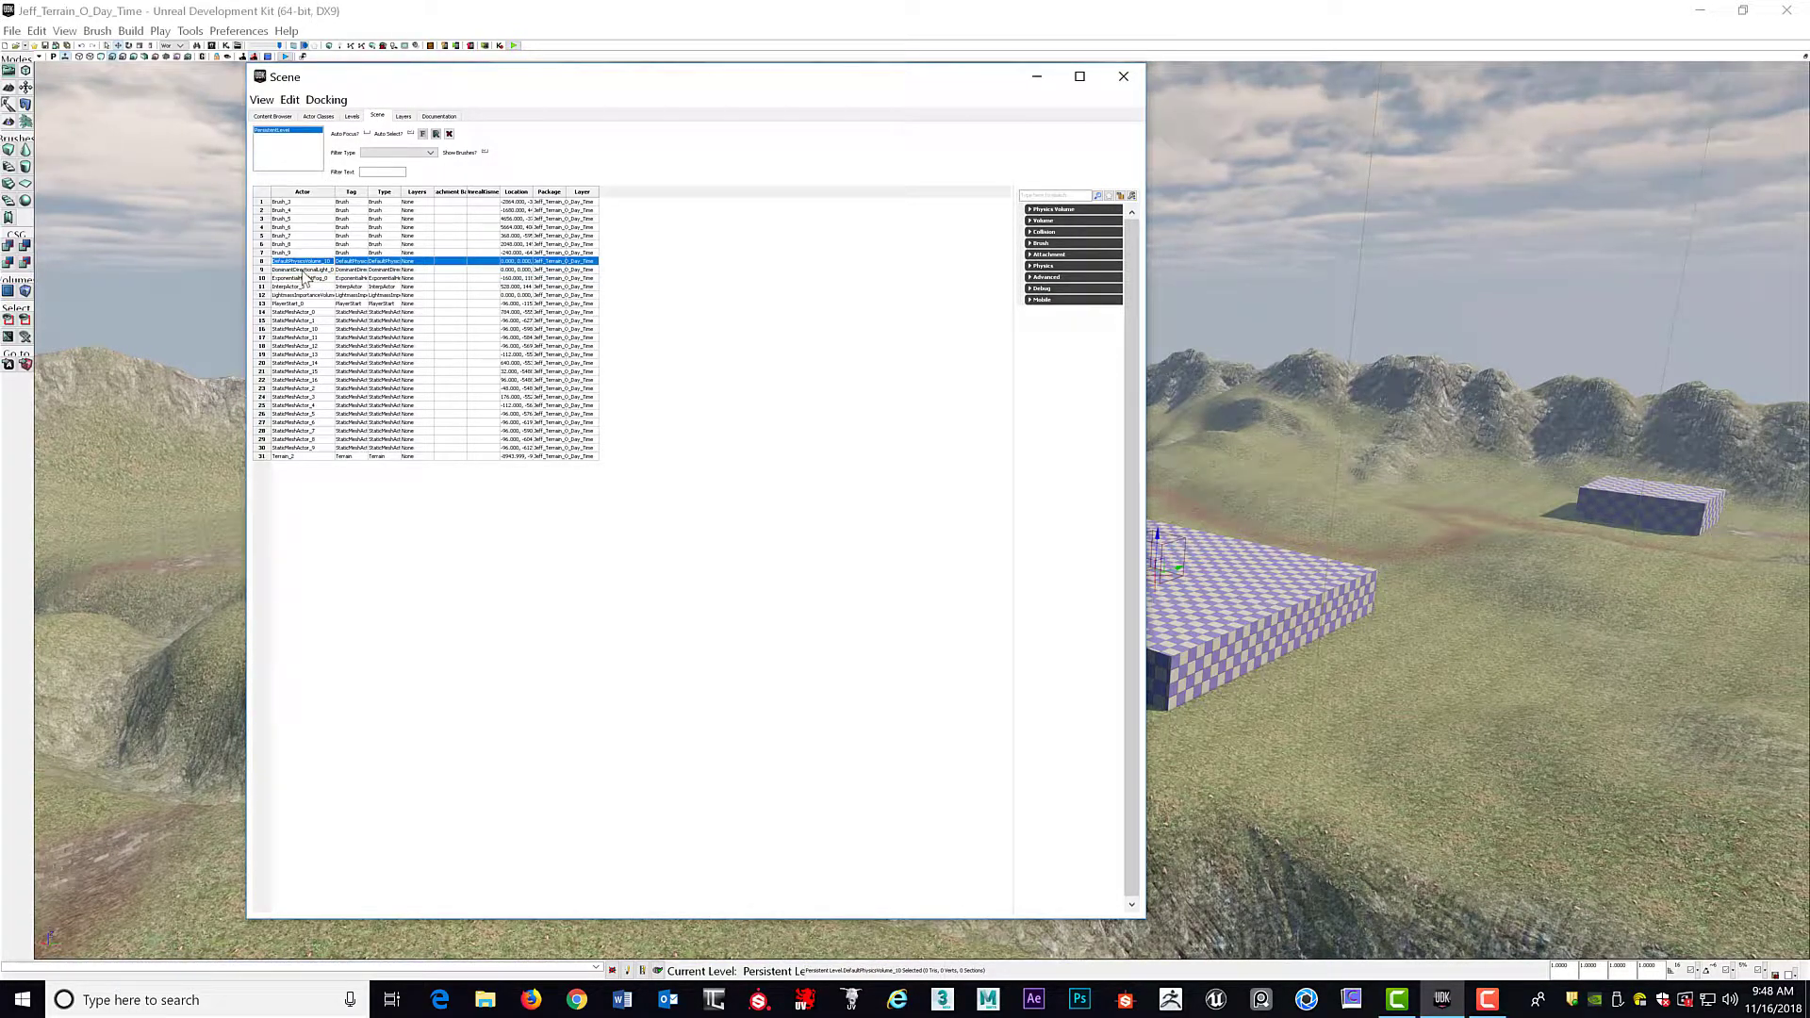
{"action": "left_click", "coordinate": [302, 269]}
{"action": "left_click", "coordinate": [302, 278]}
{"action": "left_click", "coordinate": [302, 286]}
{"action": "left_click", "coordinate": [301, 295]}
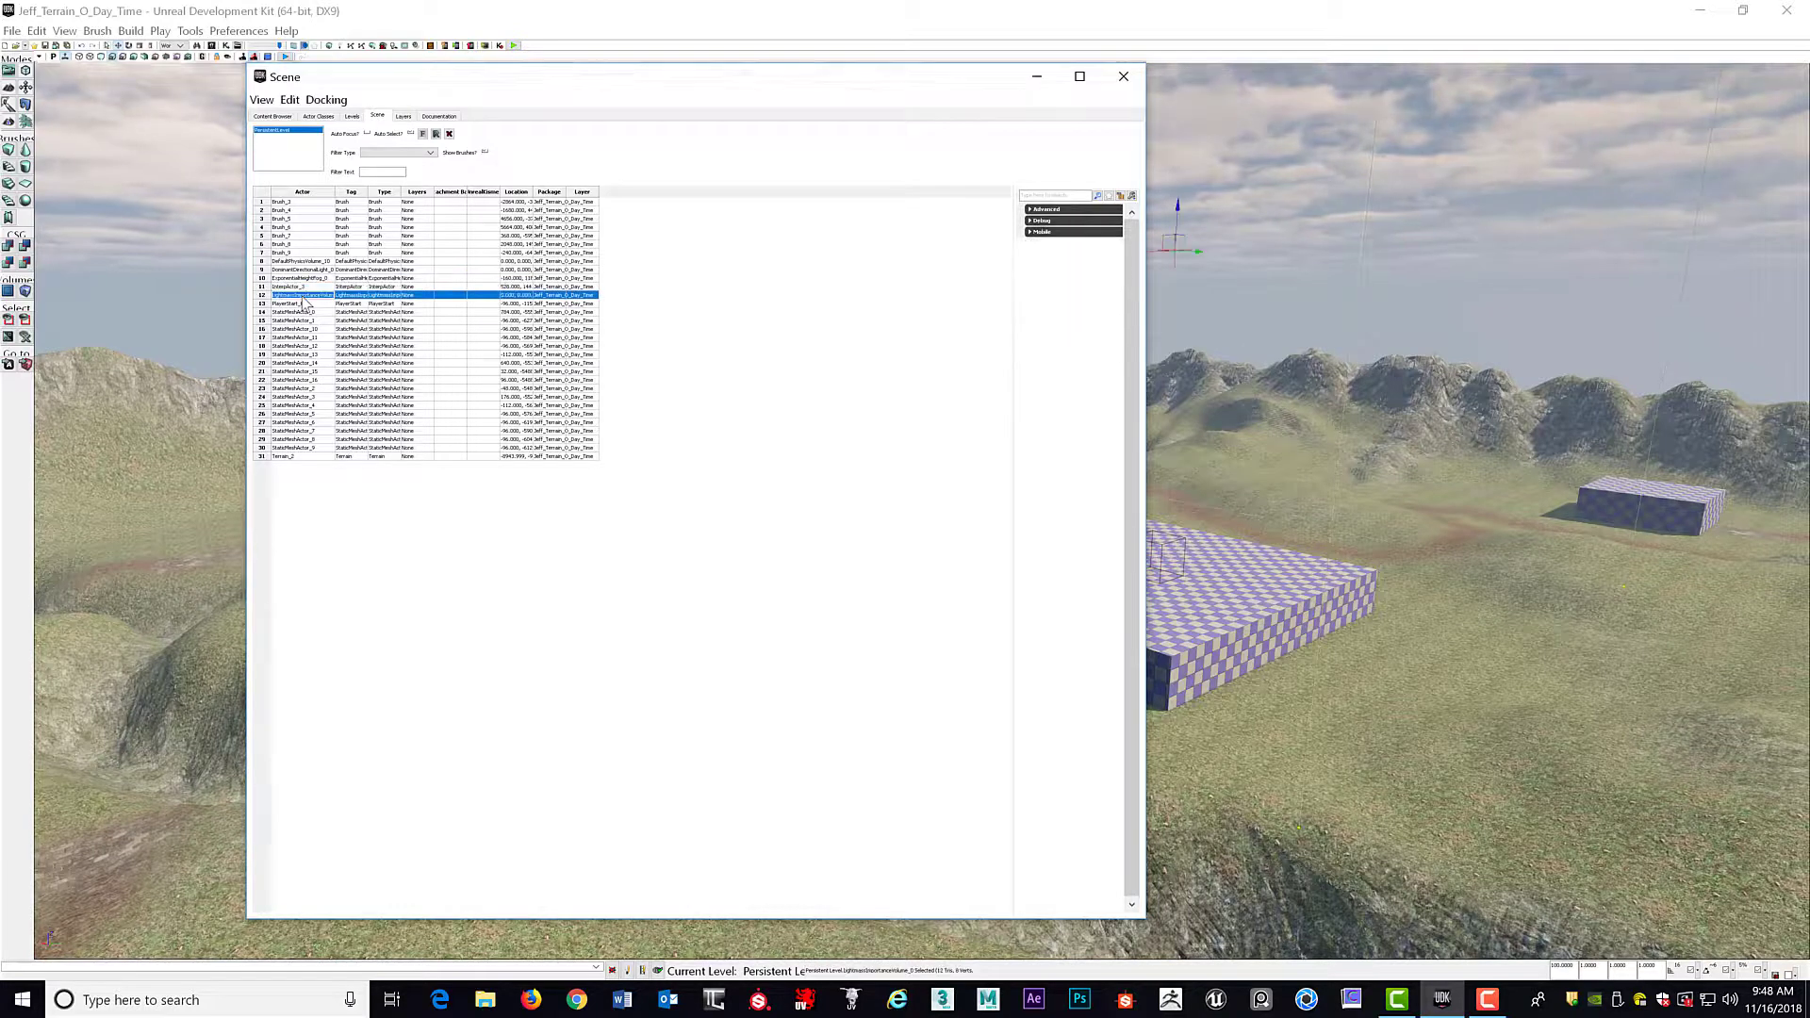
{"action": "left_click", "coordinate": [311, 304]}
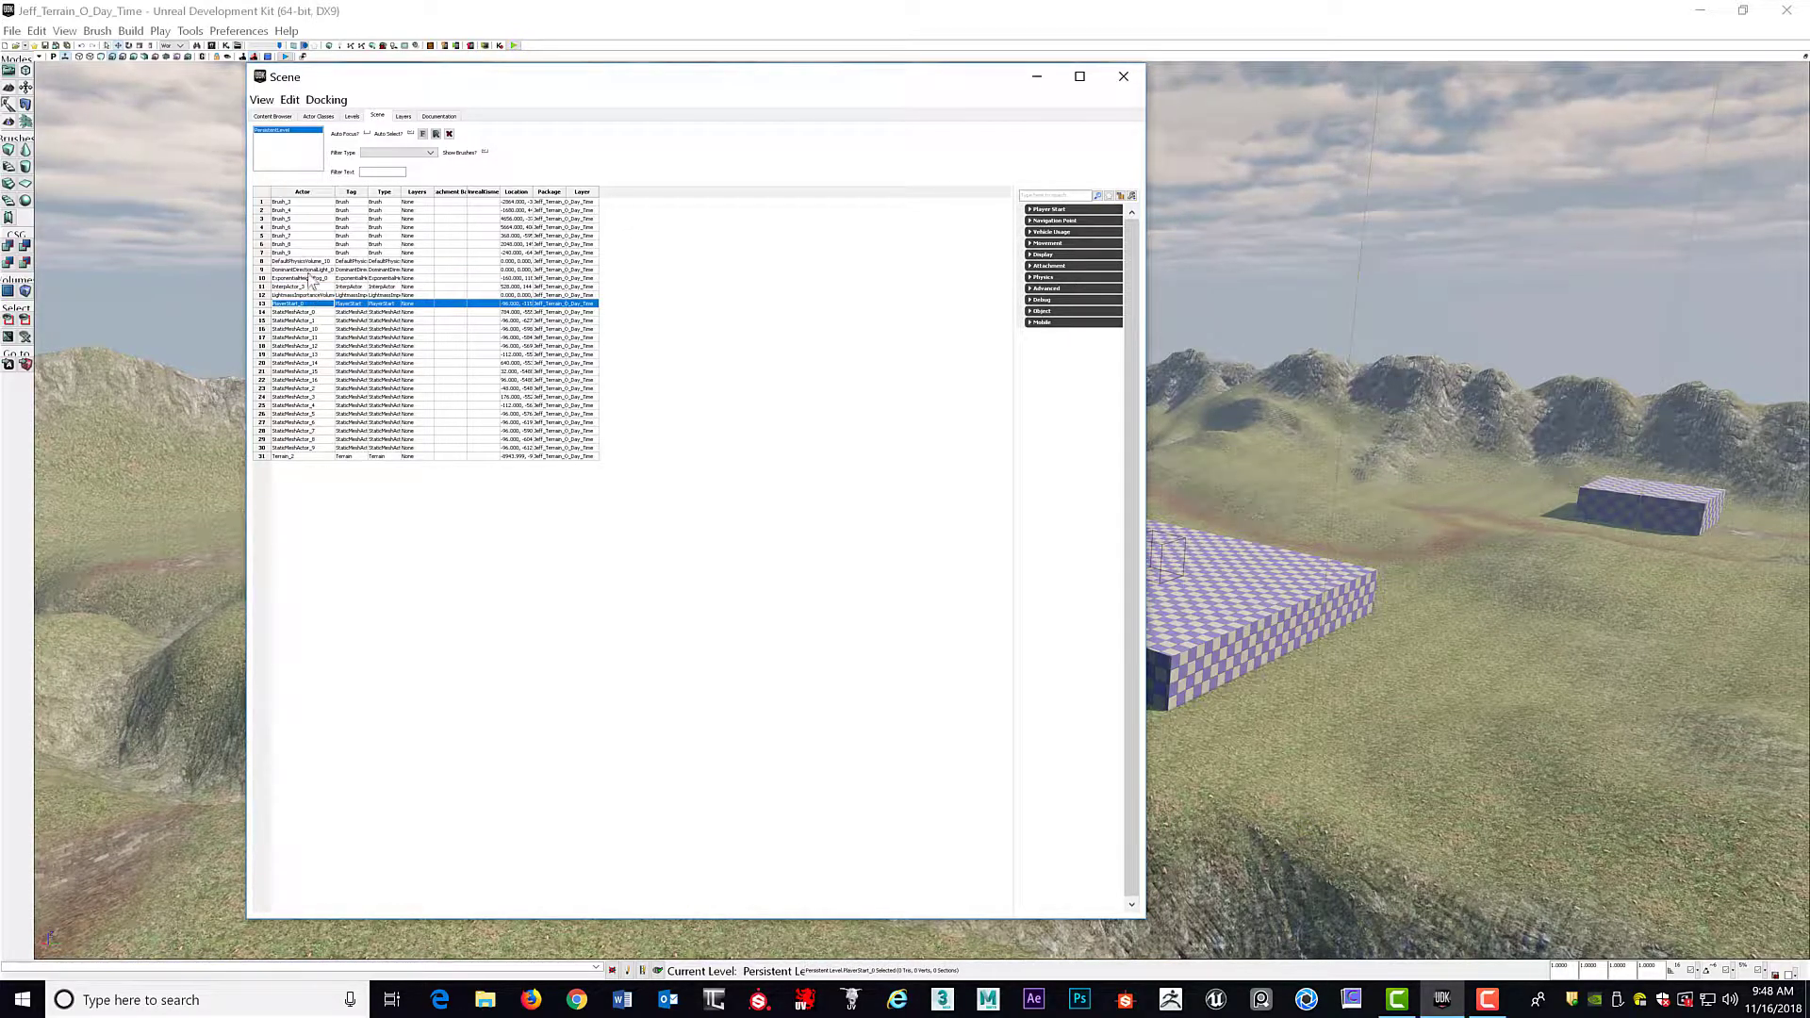
Step: Delete the default physics volume and the dominant directional light from the scene
{"action": "left_click", "coordinate": [314, 263]}
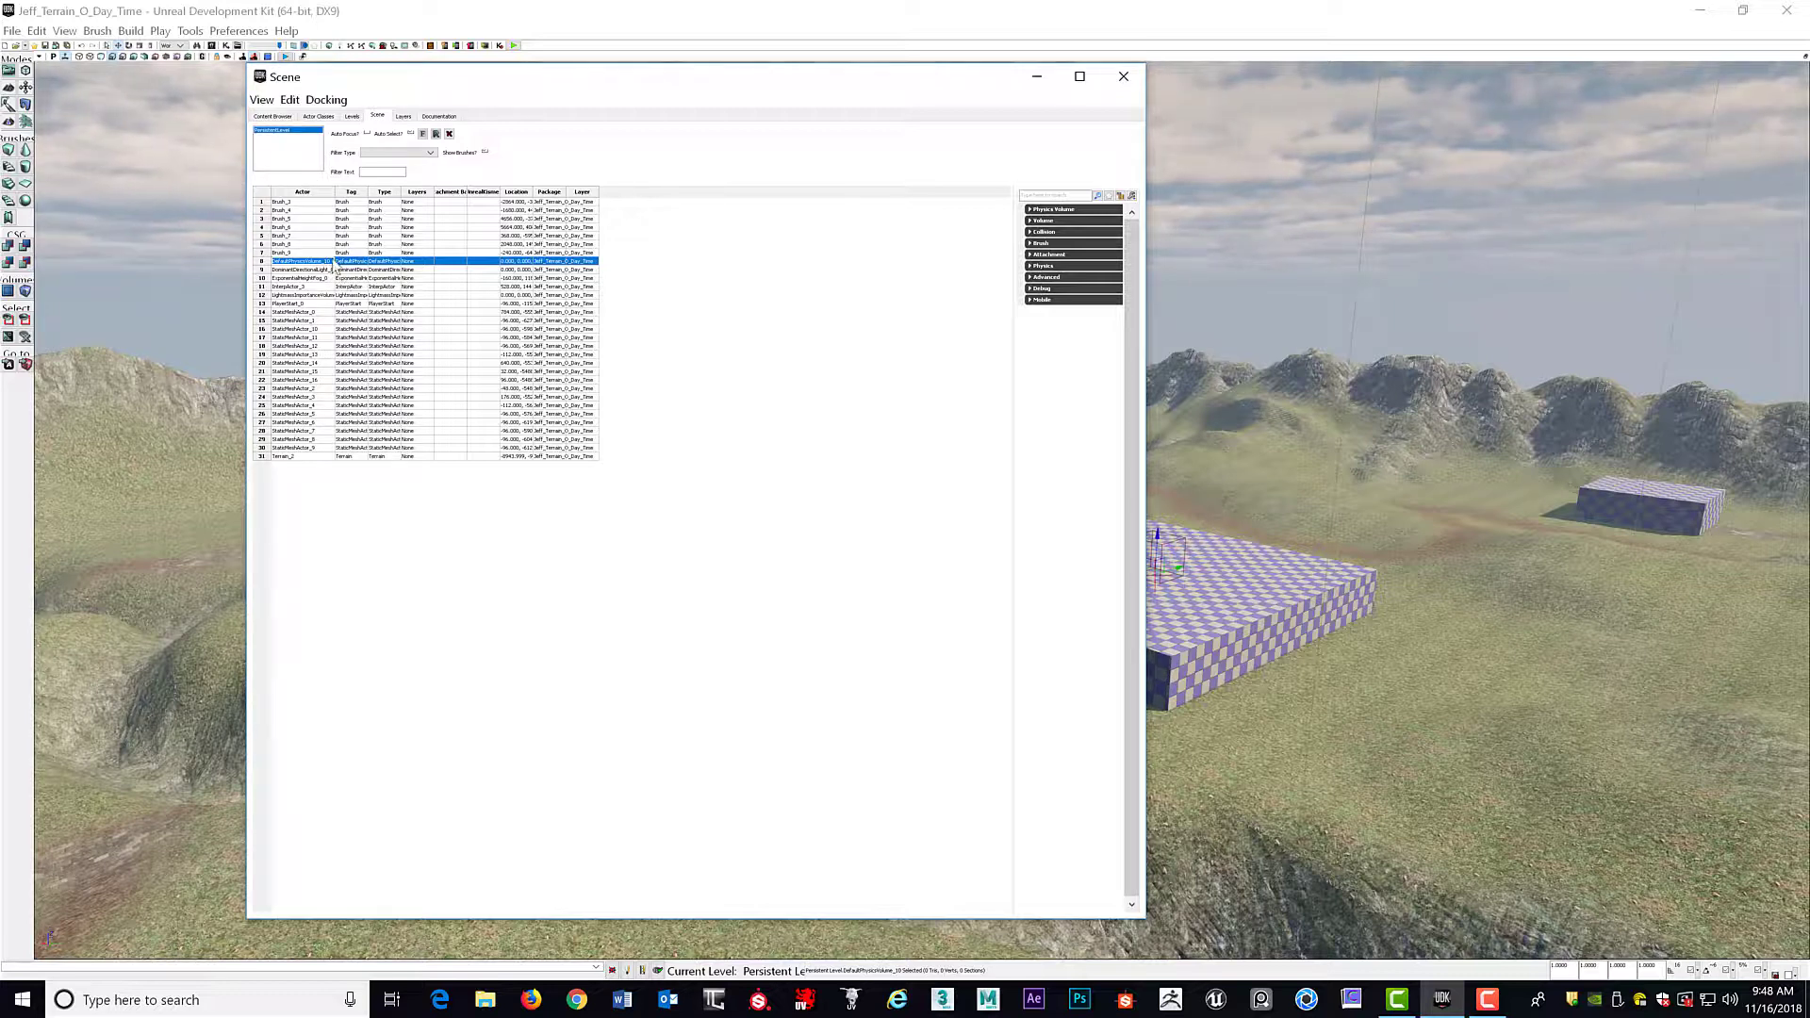
{"action": "key", "text": "Delete"}
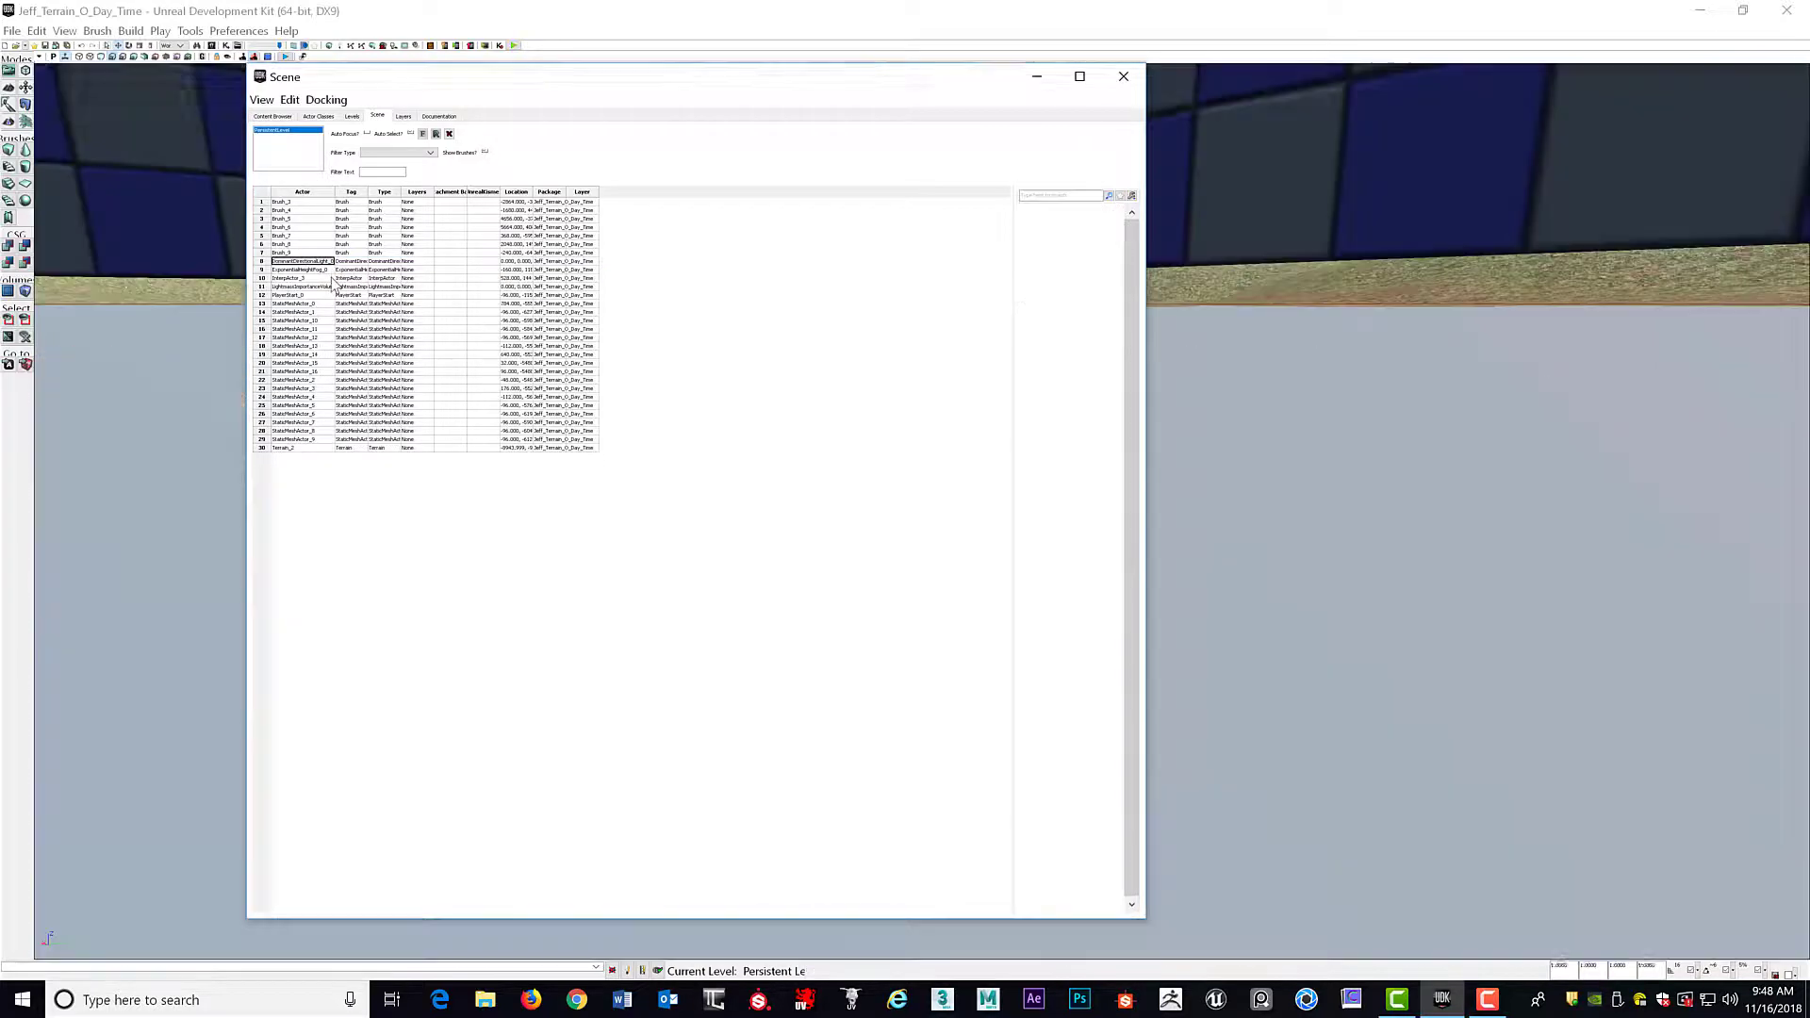
{"action": "left_click", "coordinate": [289, 262]}
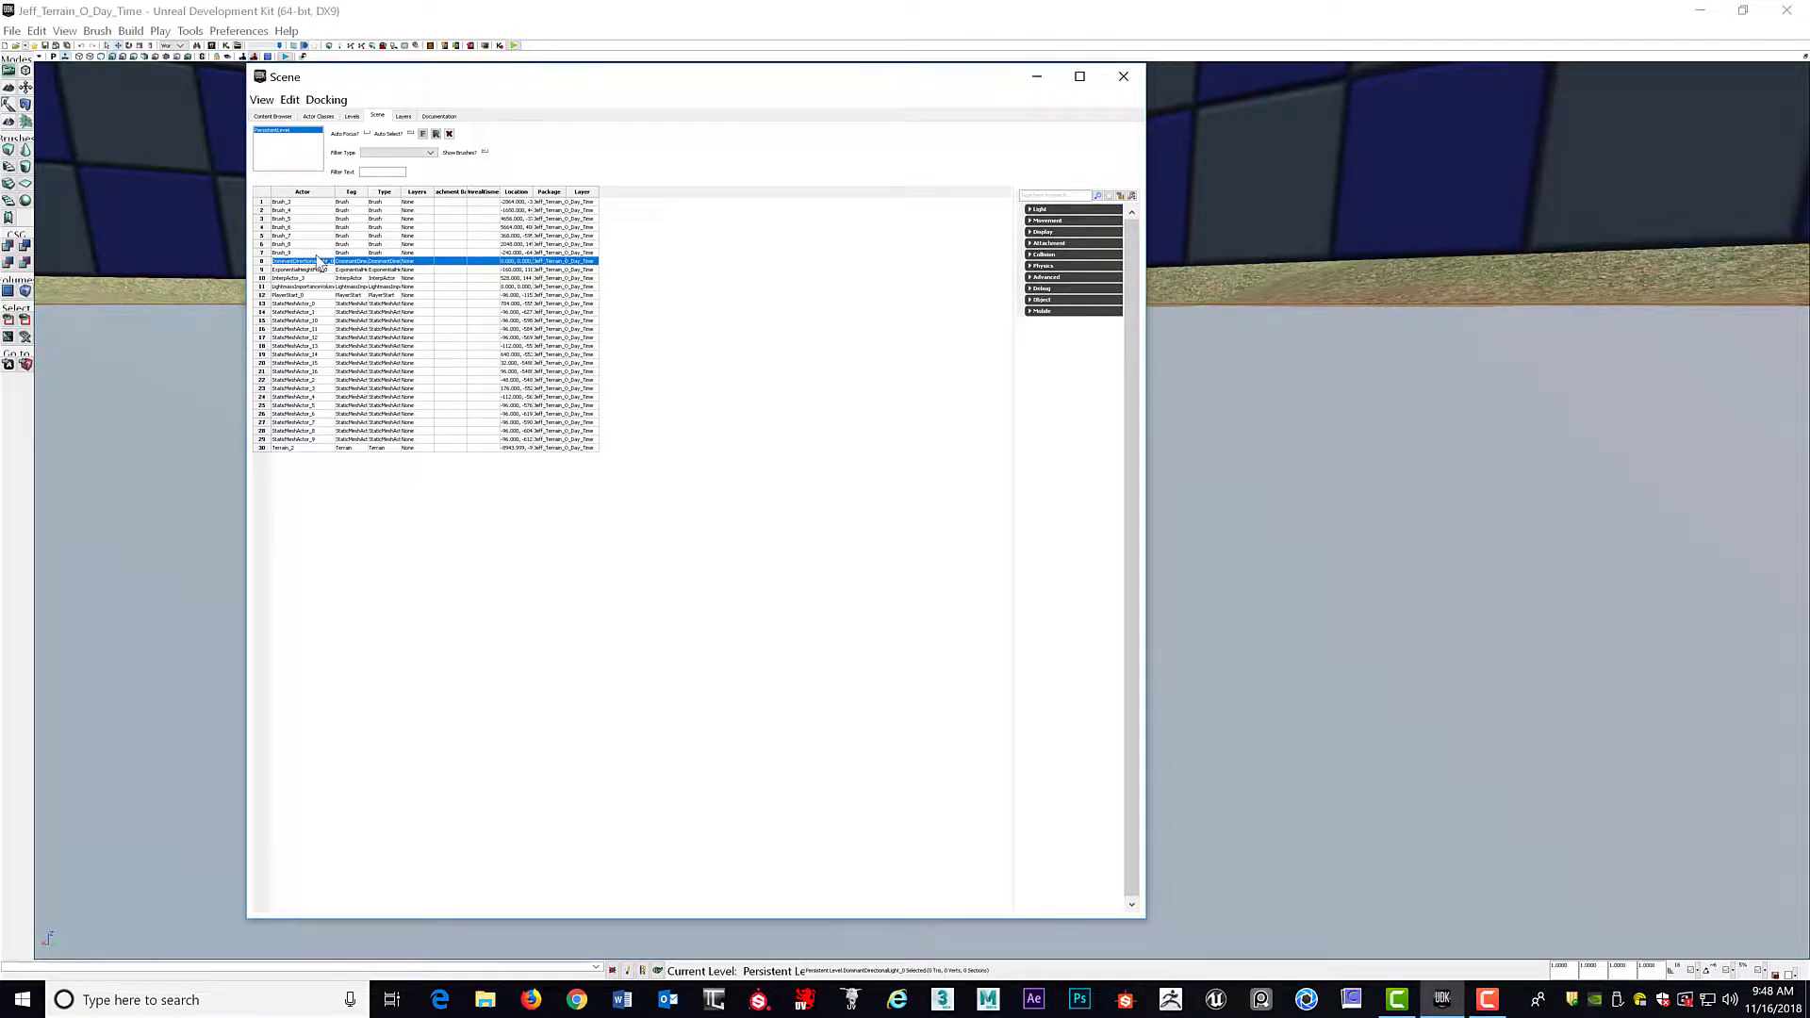
{"action": "key", "text": "Delete"}
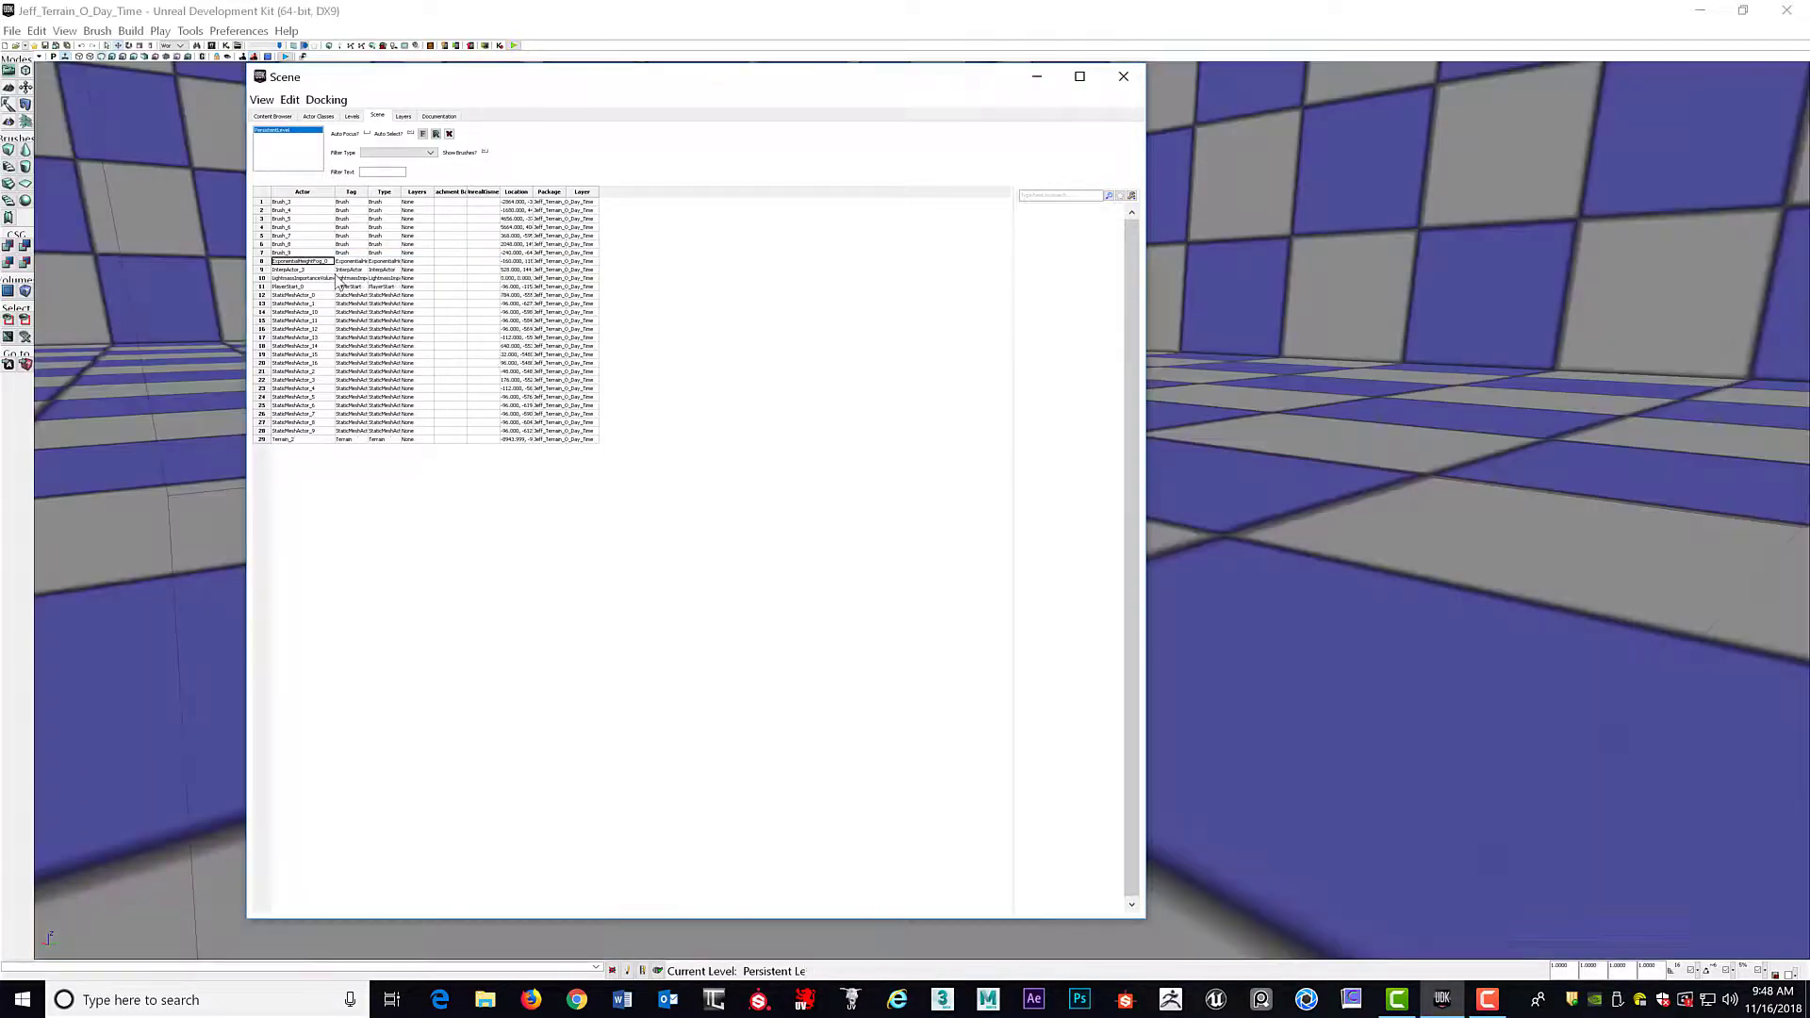
Step: Delete the exponential height fog and the InterpActor from the scene
{"action": "left_click", "coordinate": [316, 262]}
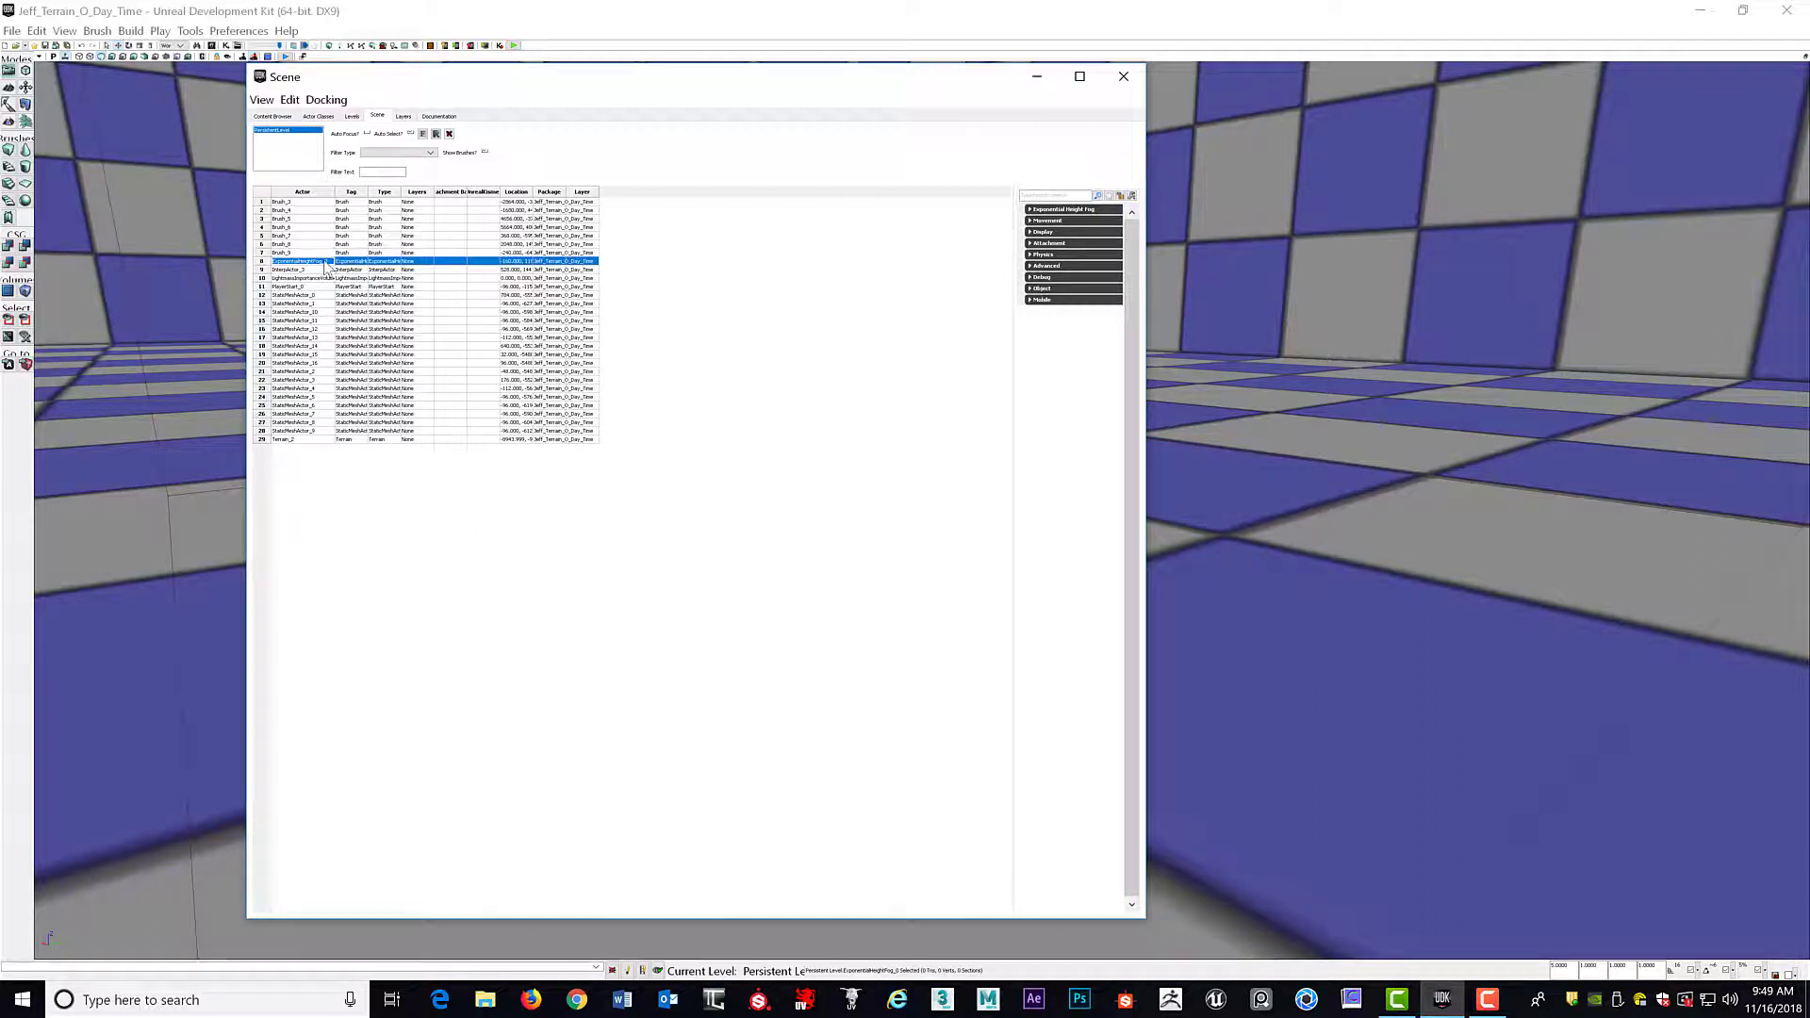
{"action": "key", "text": "Delete"}
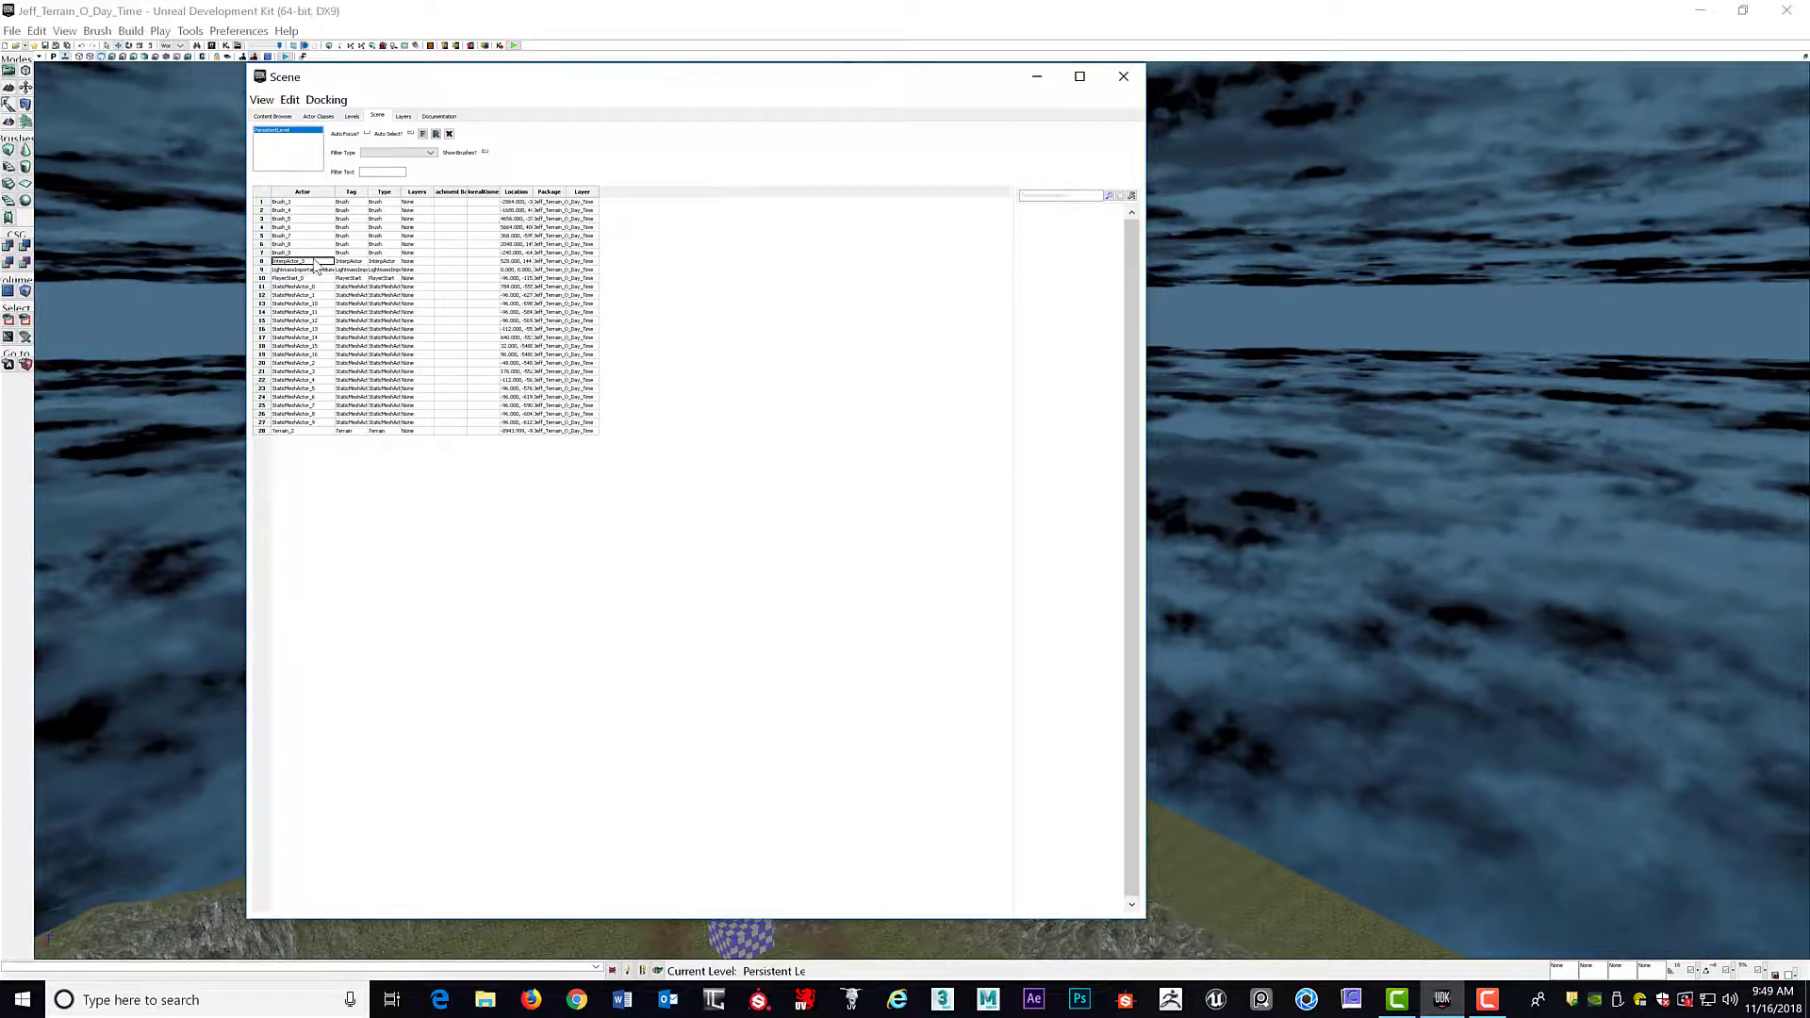
{"action": "left_click", "coordinate": [316, 263]}
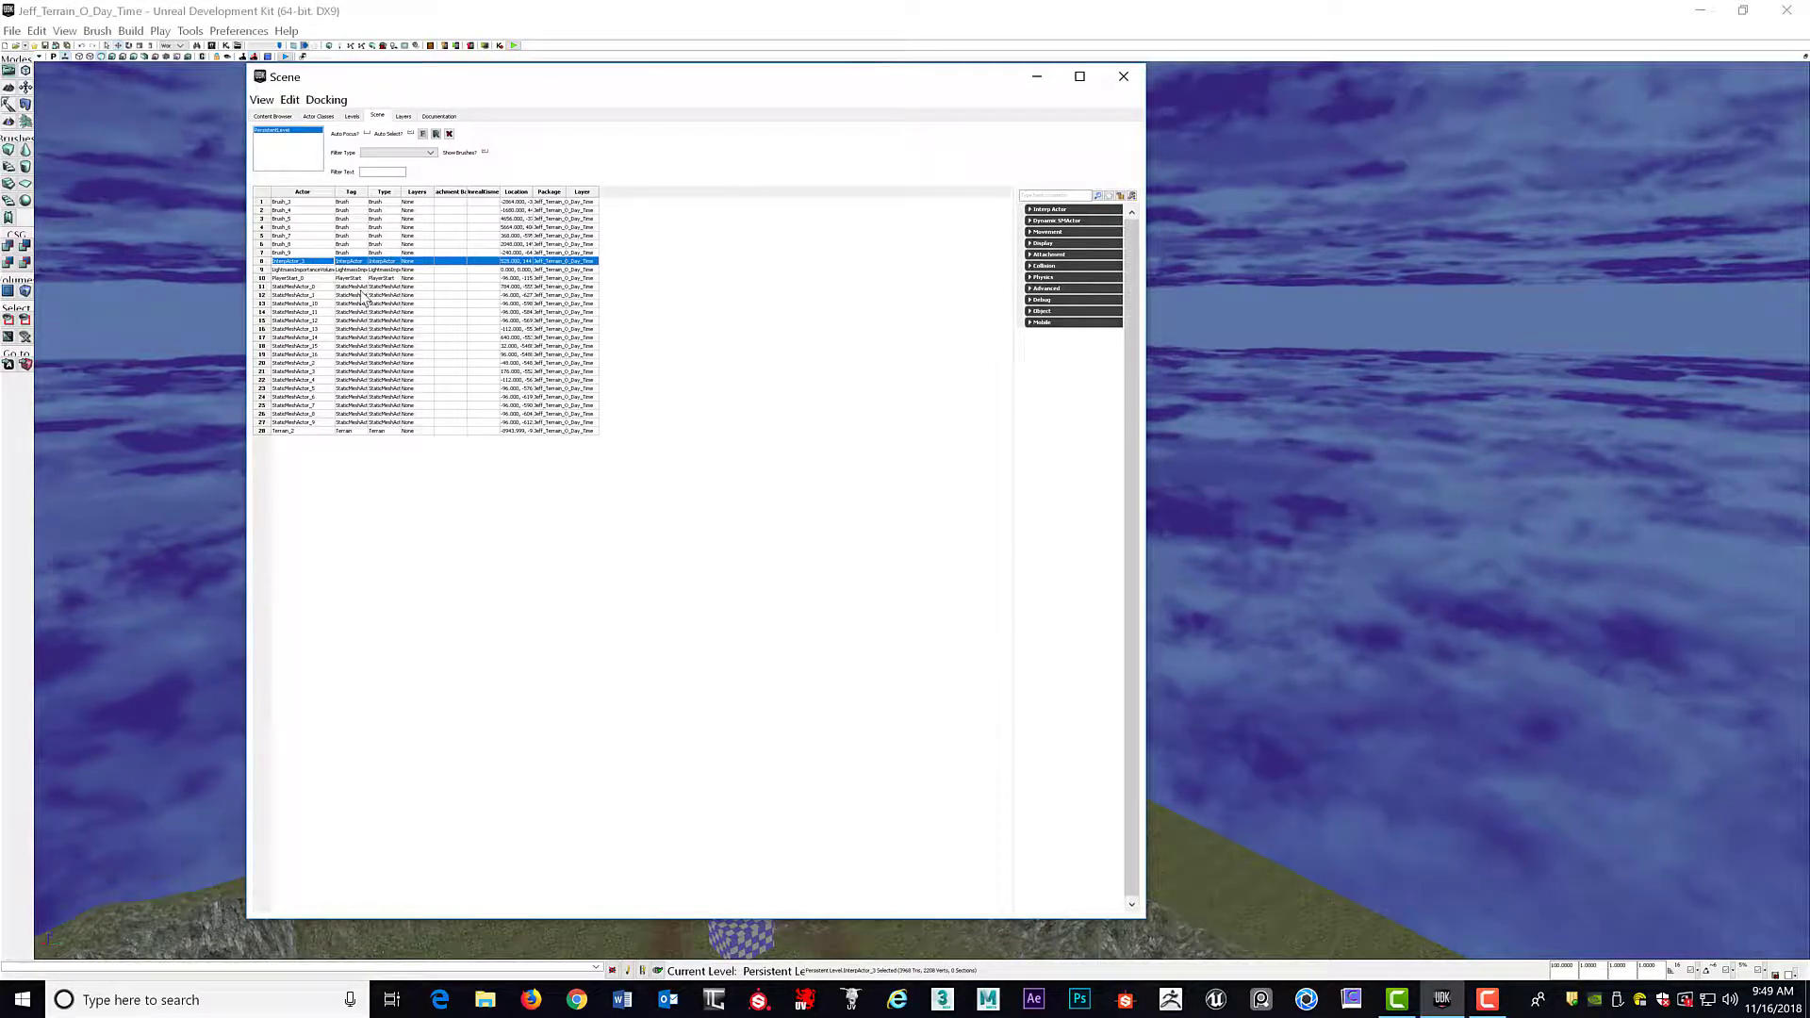
{"action": "key", "text": "Delete"}
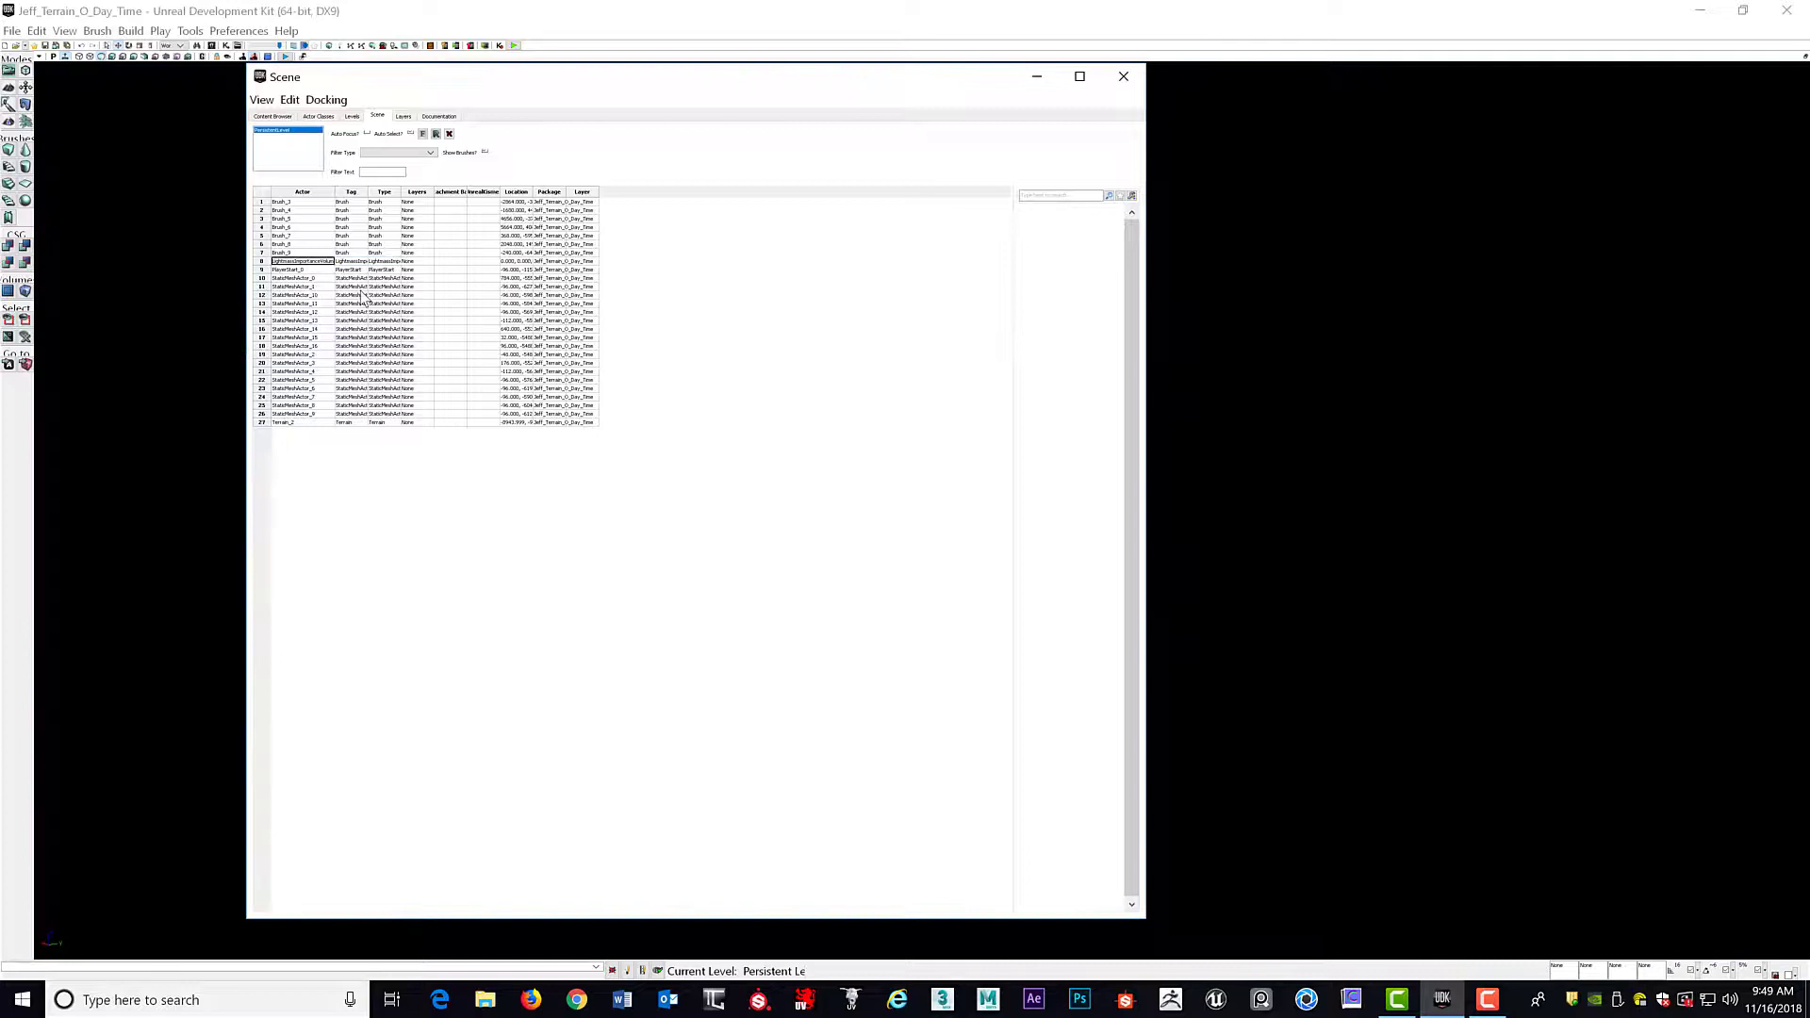
Step: Delete the Lightmass importance volume and the player start from the scene
{"action": "left_click", "coordinate": [318, 263]}
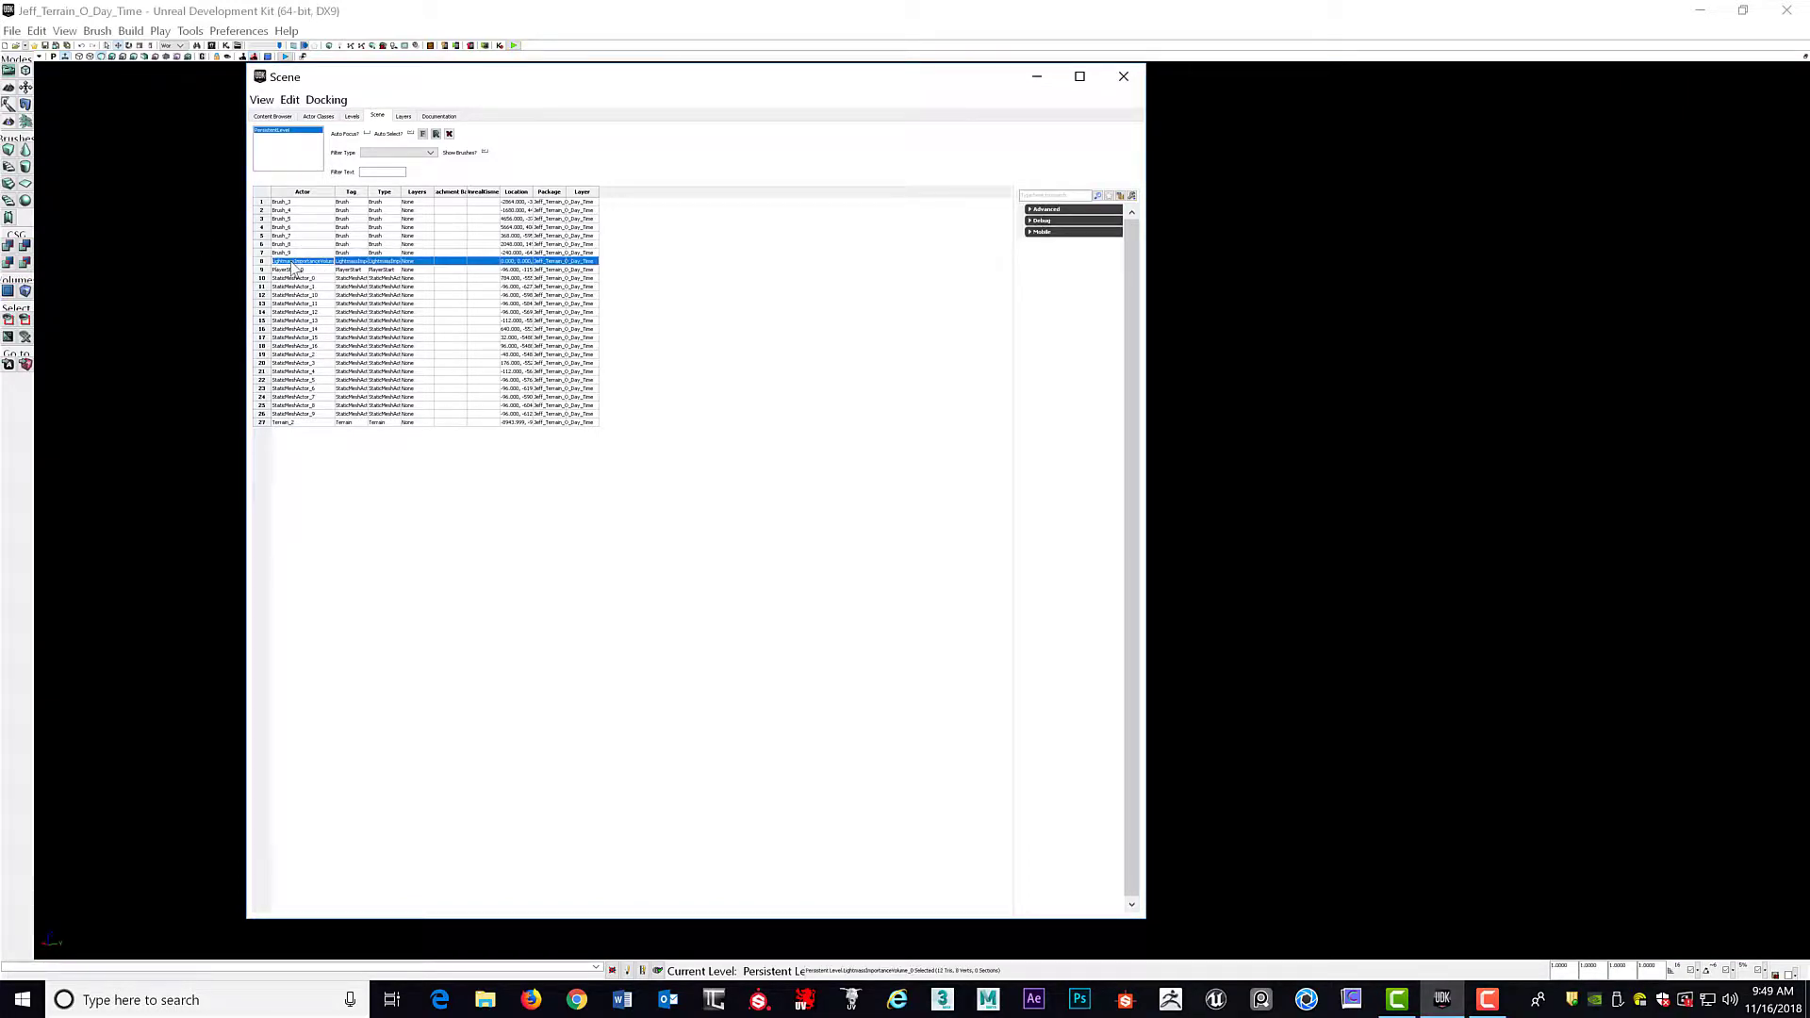
{"action": "key", "text": "Delete"}
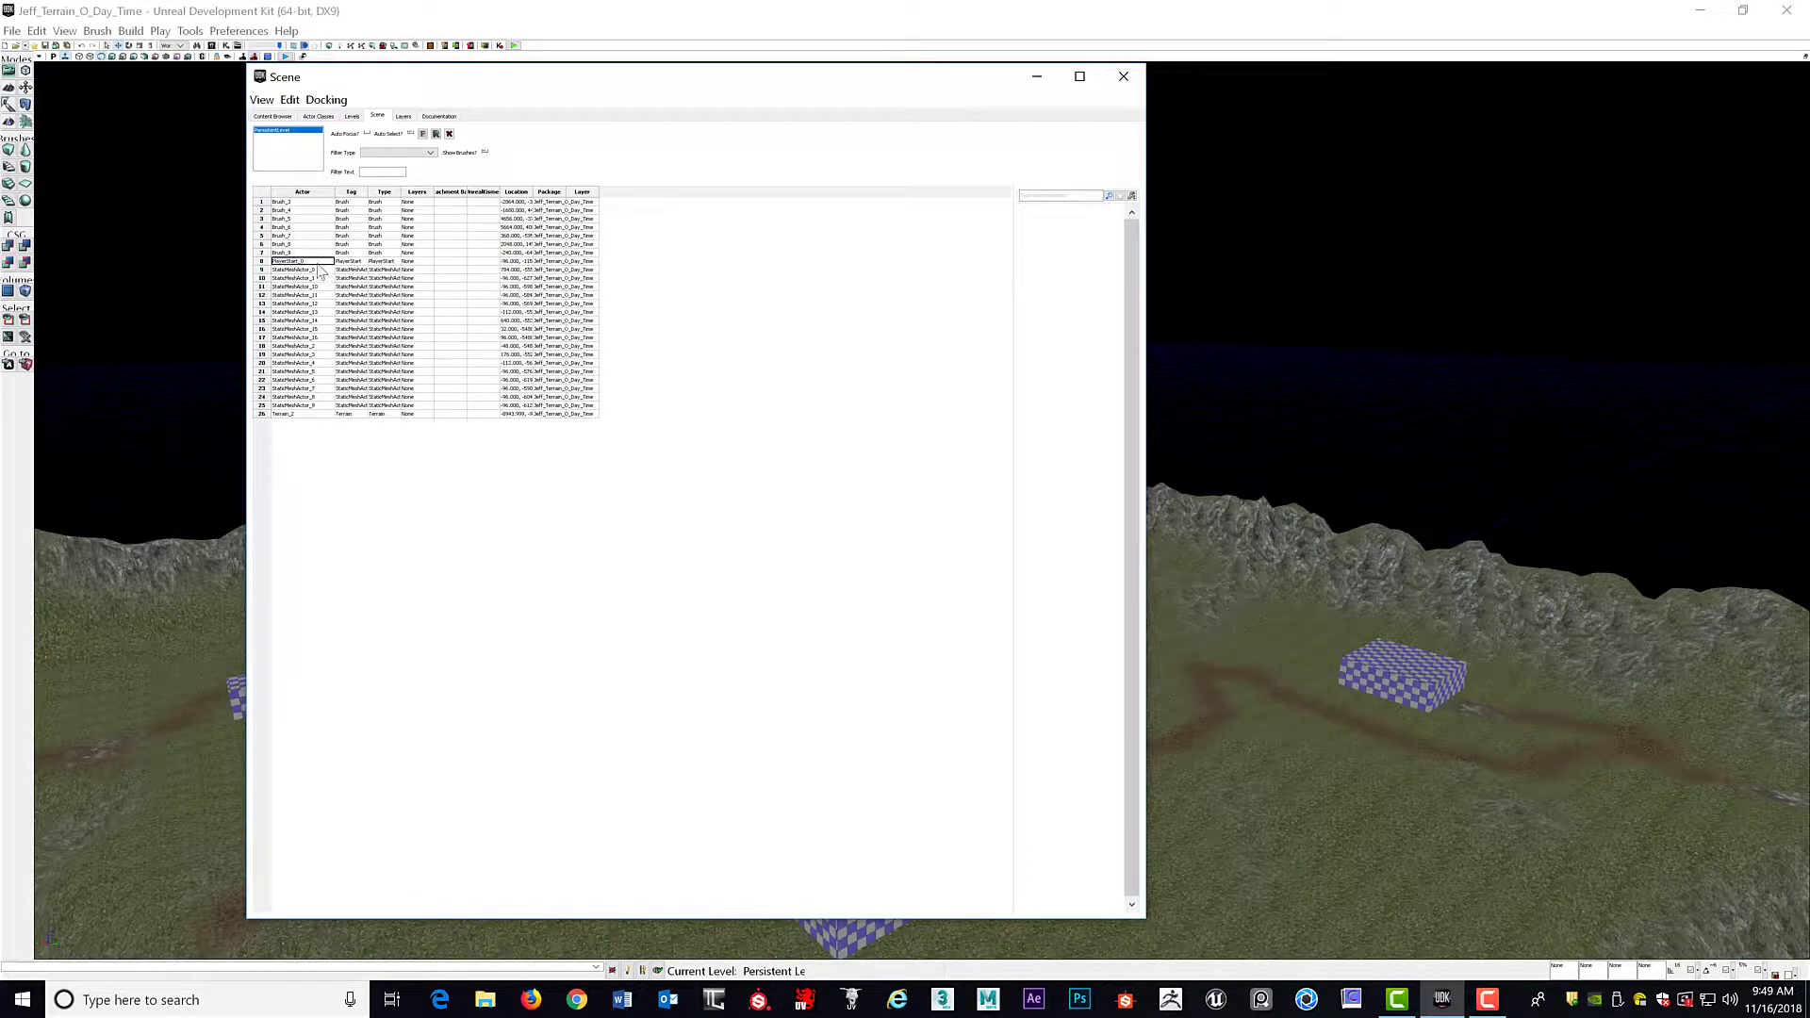
{"action": "left_click", "coordinate": [316, 263]}
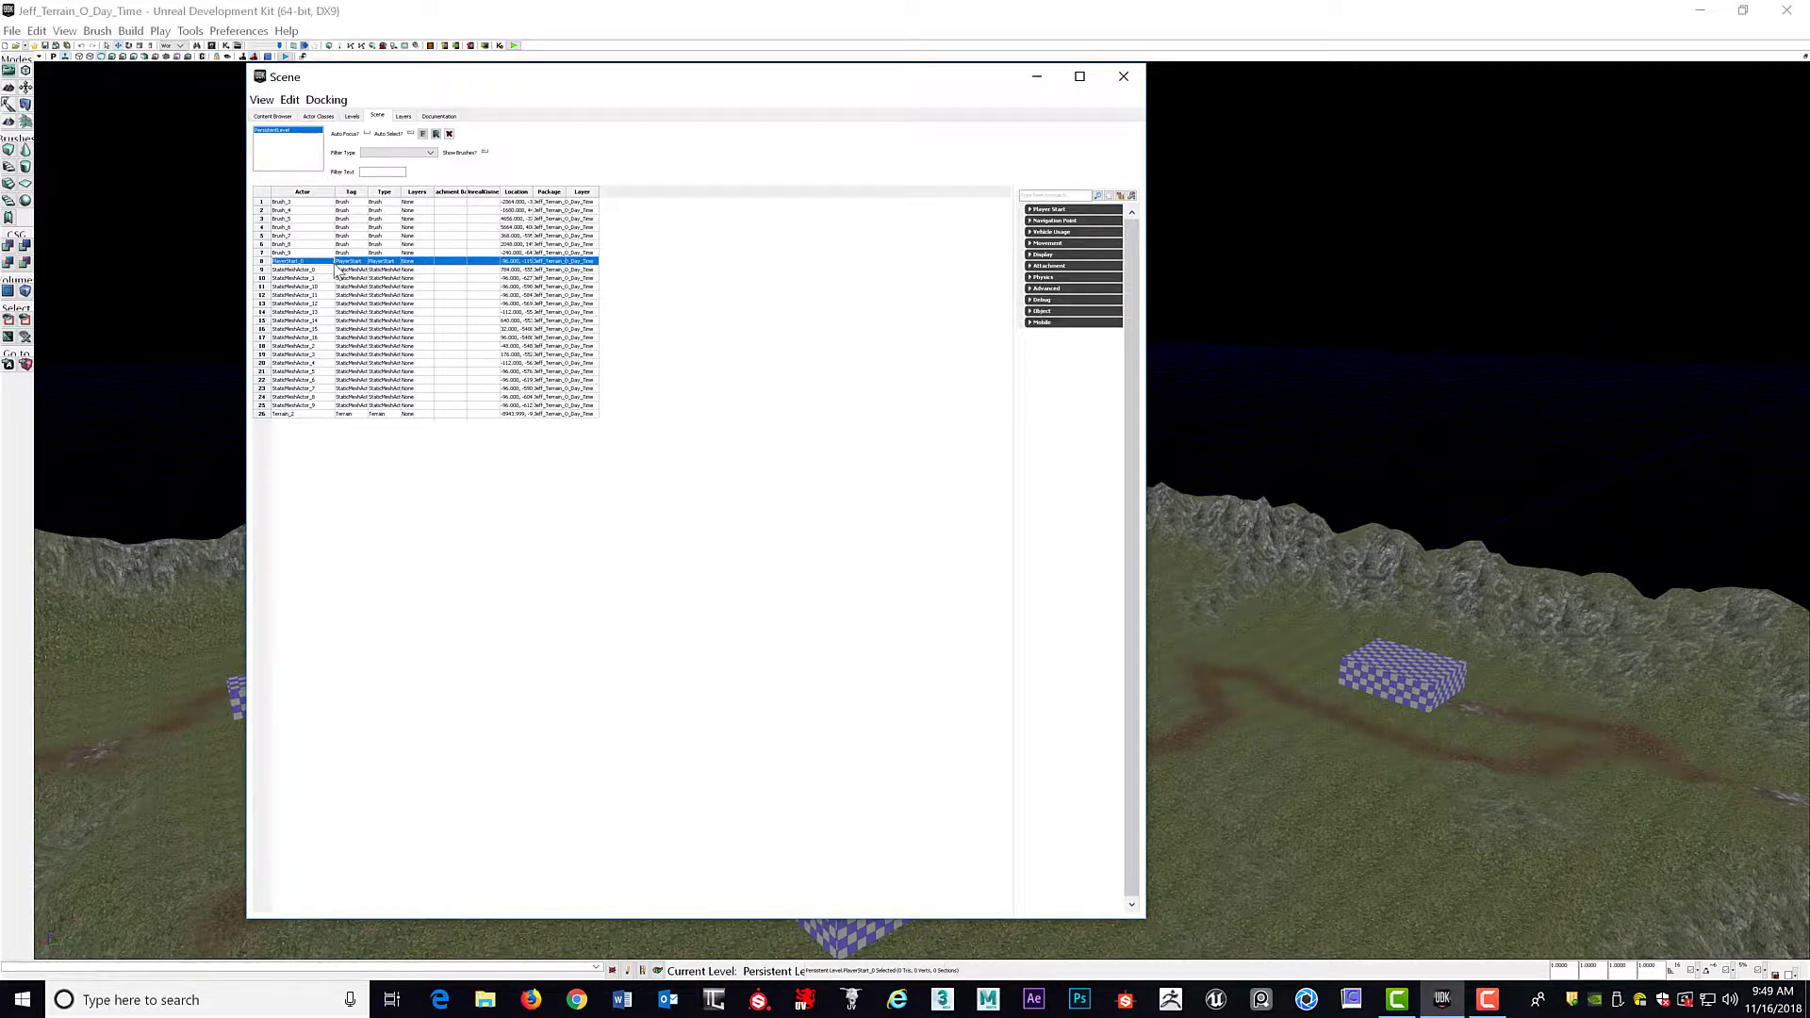
{"action": "key", "text": "Delete"}
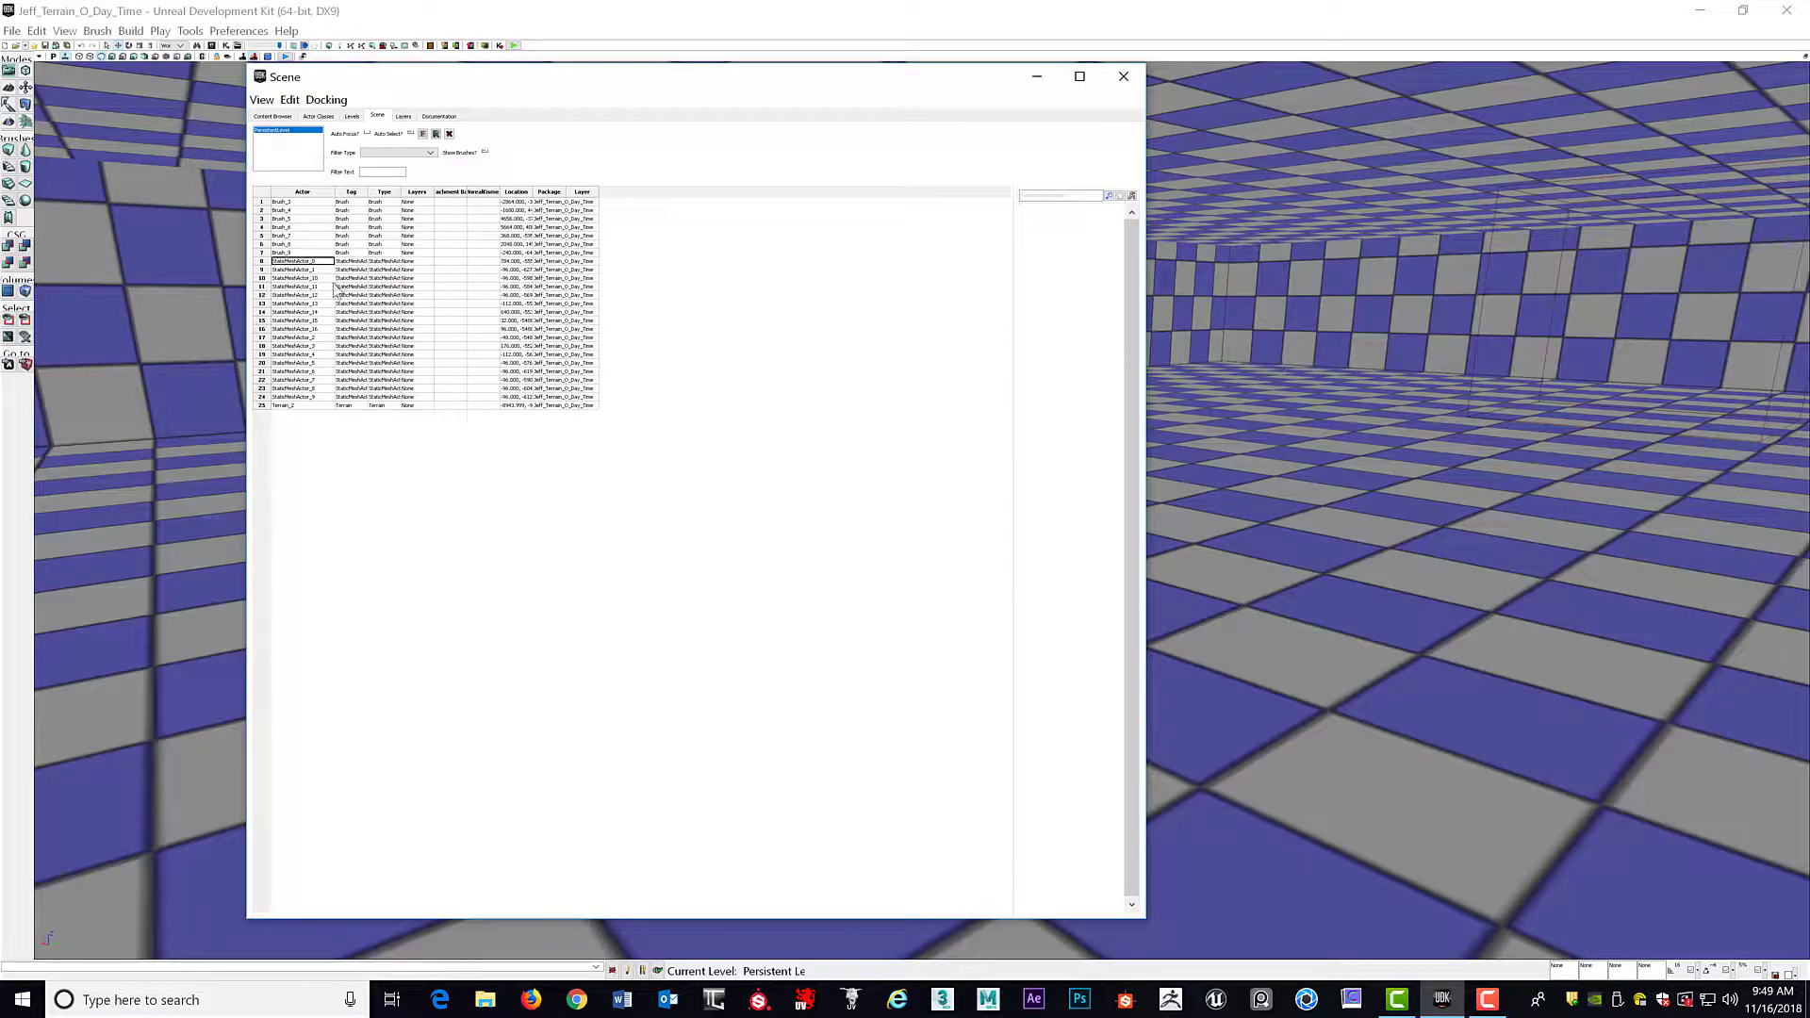
Step: Check the remaining static mesh actors, focus the view on the first brush in the list, and close the Scene window
{"action": "left_click", "coordinate": [296, 287]}
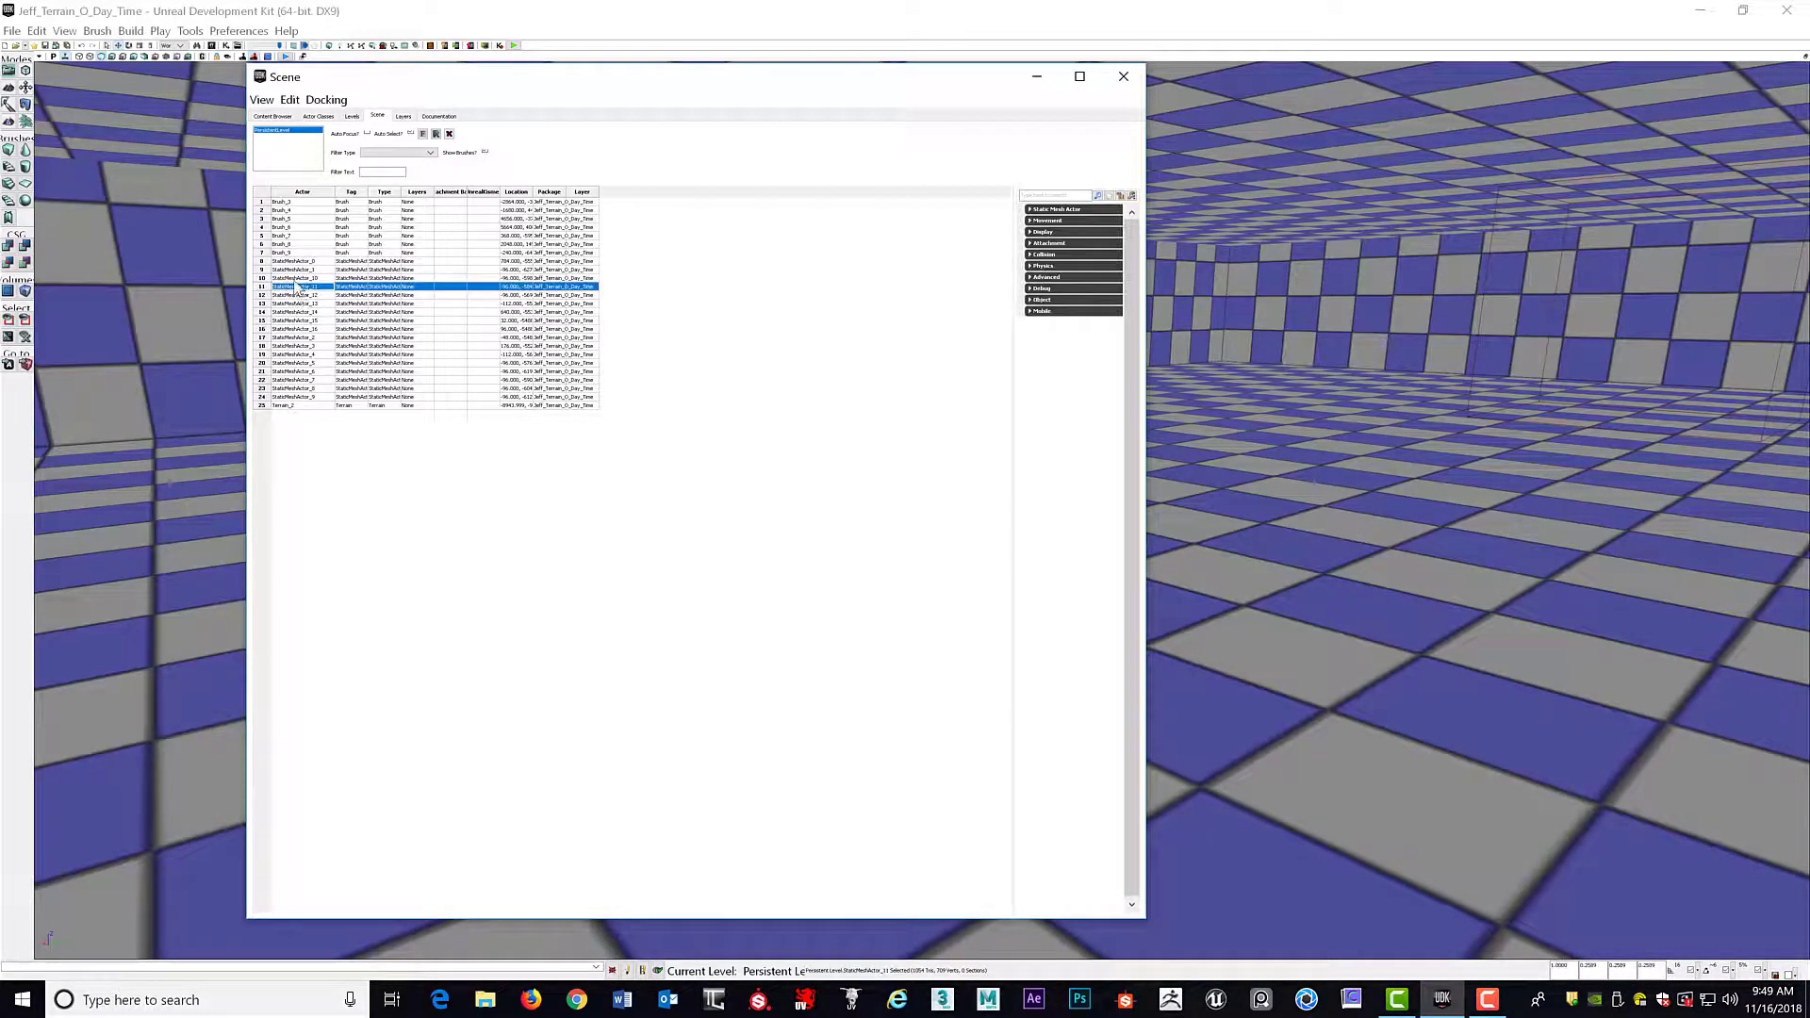
{"action": "left_click", "coordinate": [293, 262]}
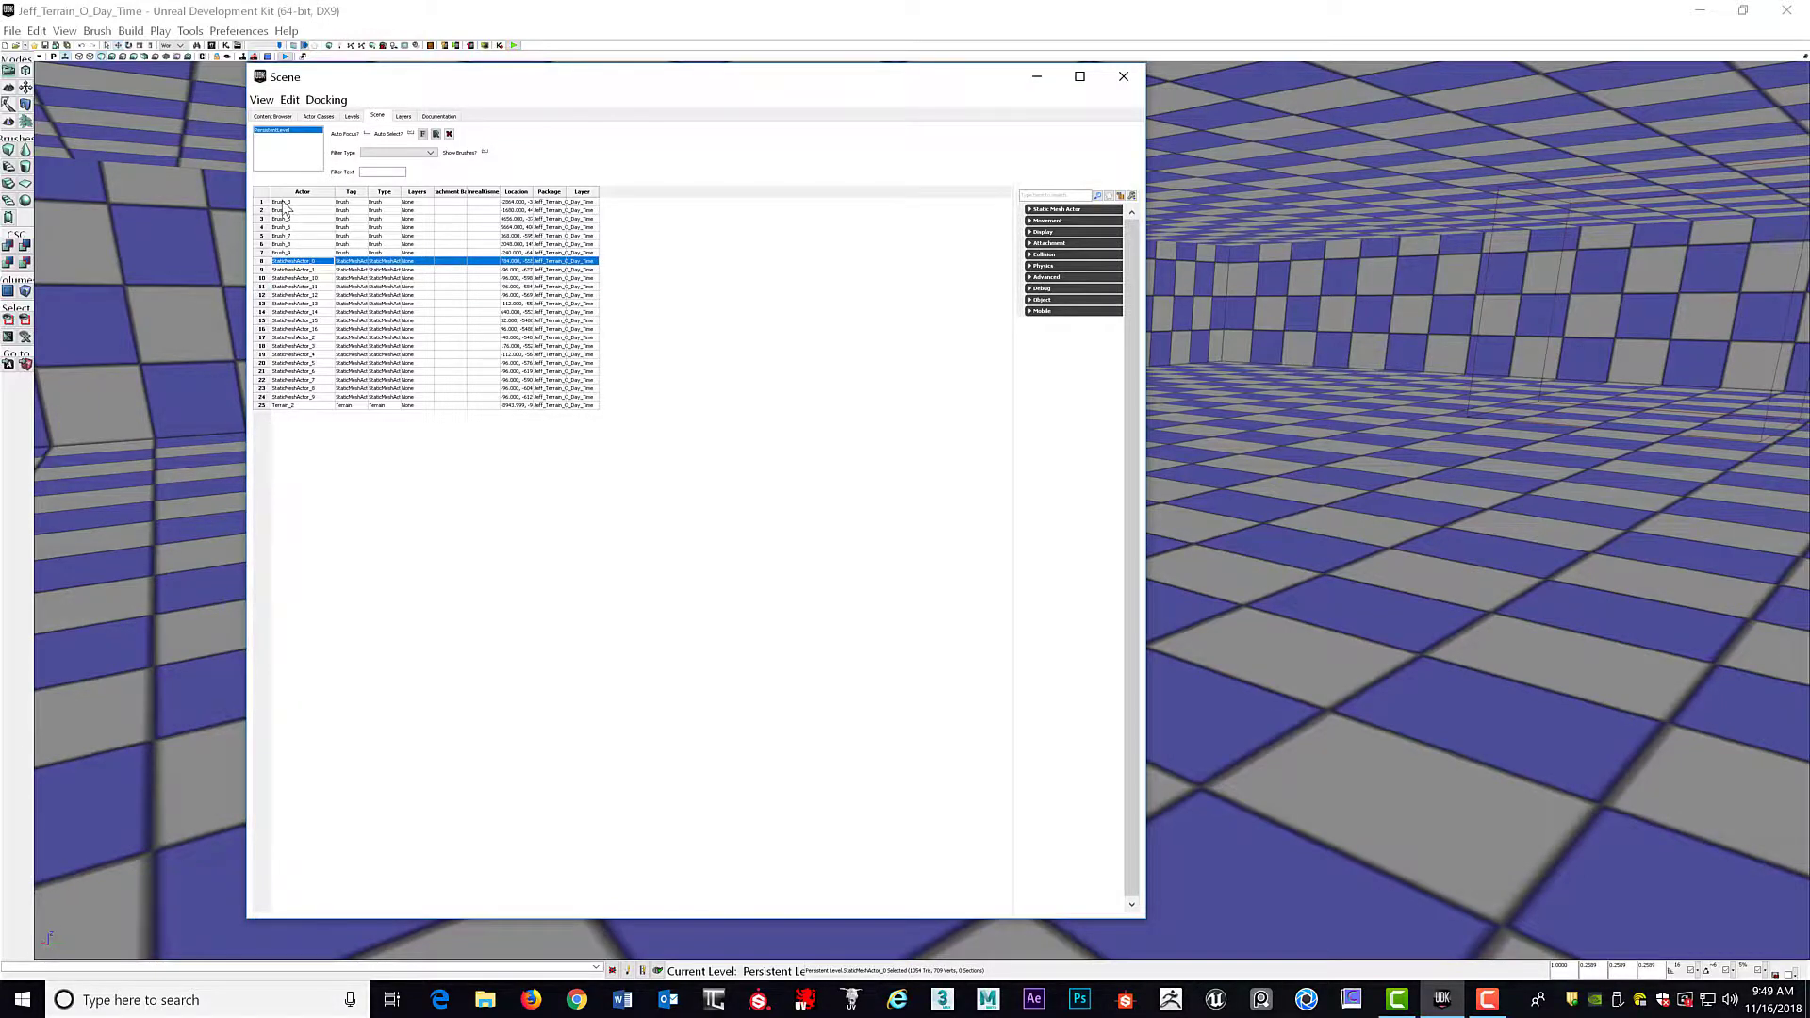
{"action": "double_click", "coordinate": [284, 203]}
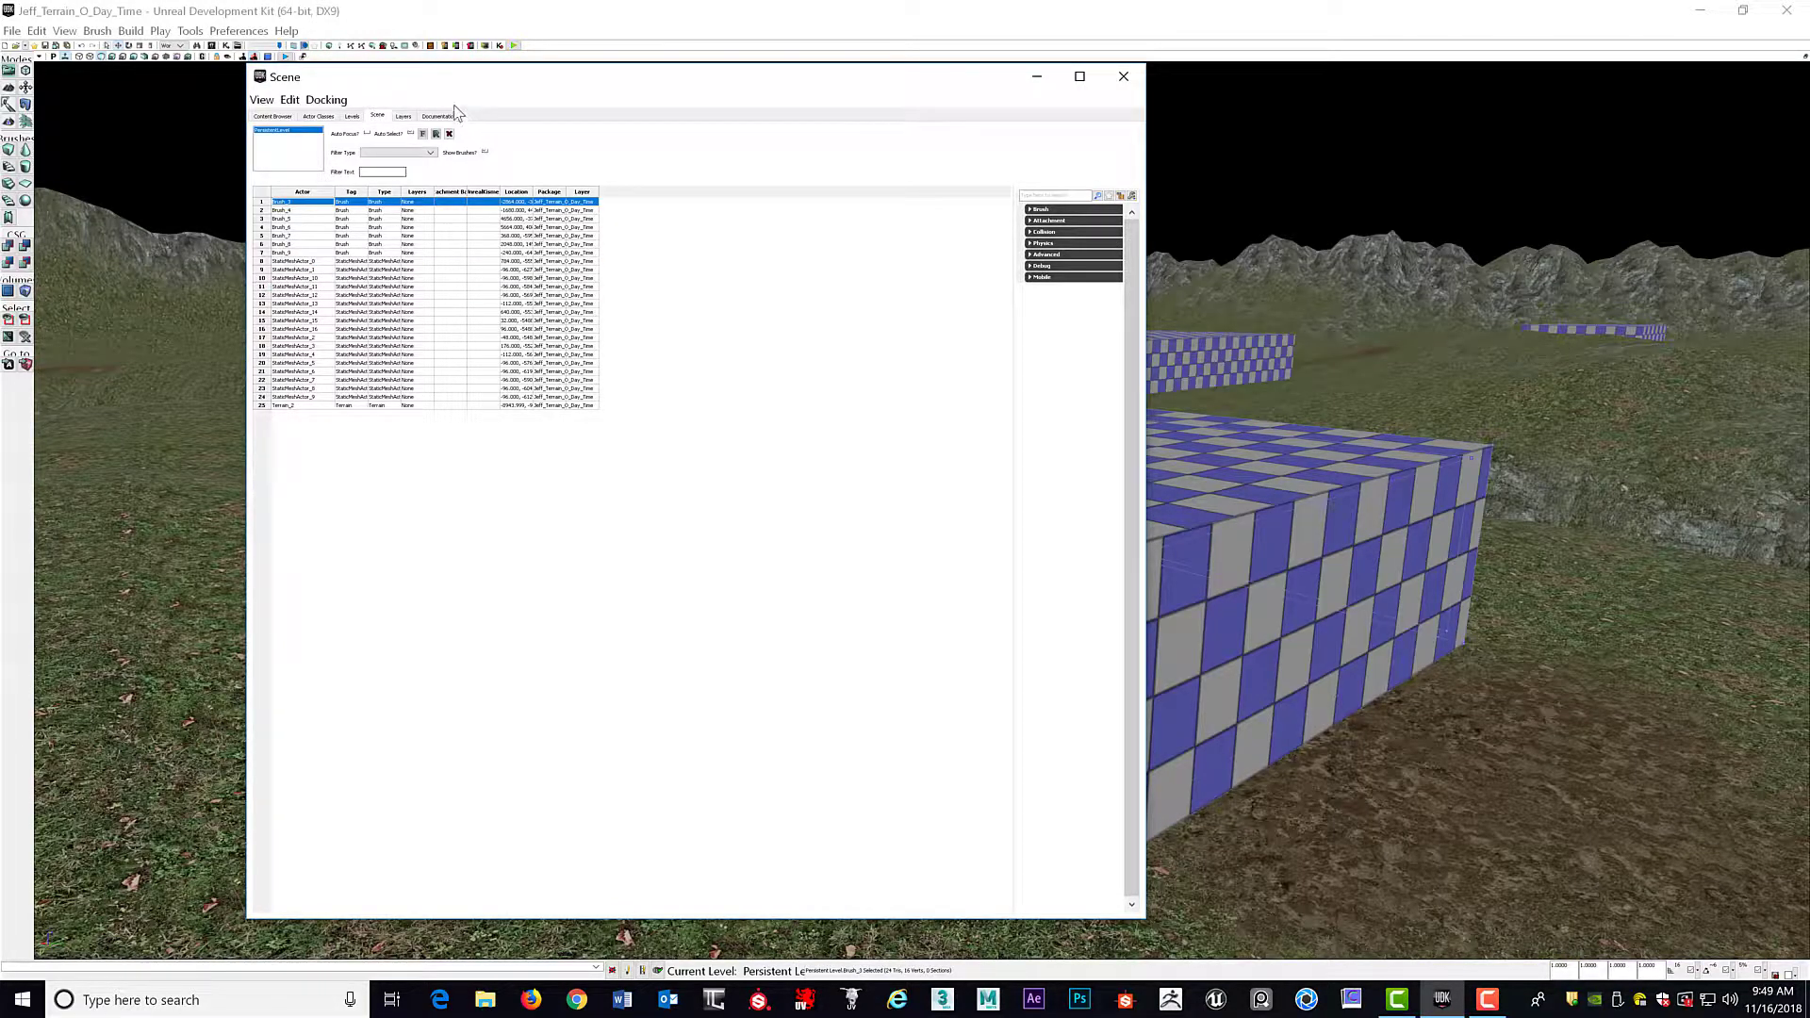
{"action": "left_click_drag", "start_coordinate": [606, 87], "coordinate": [831, 119]}
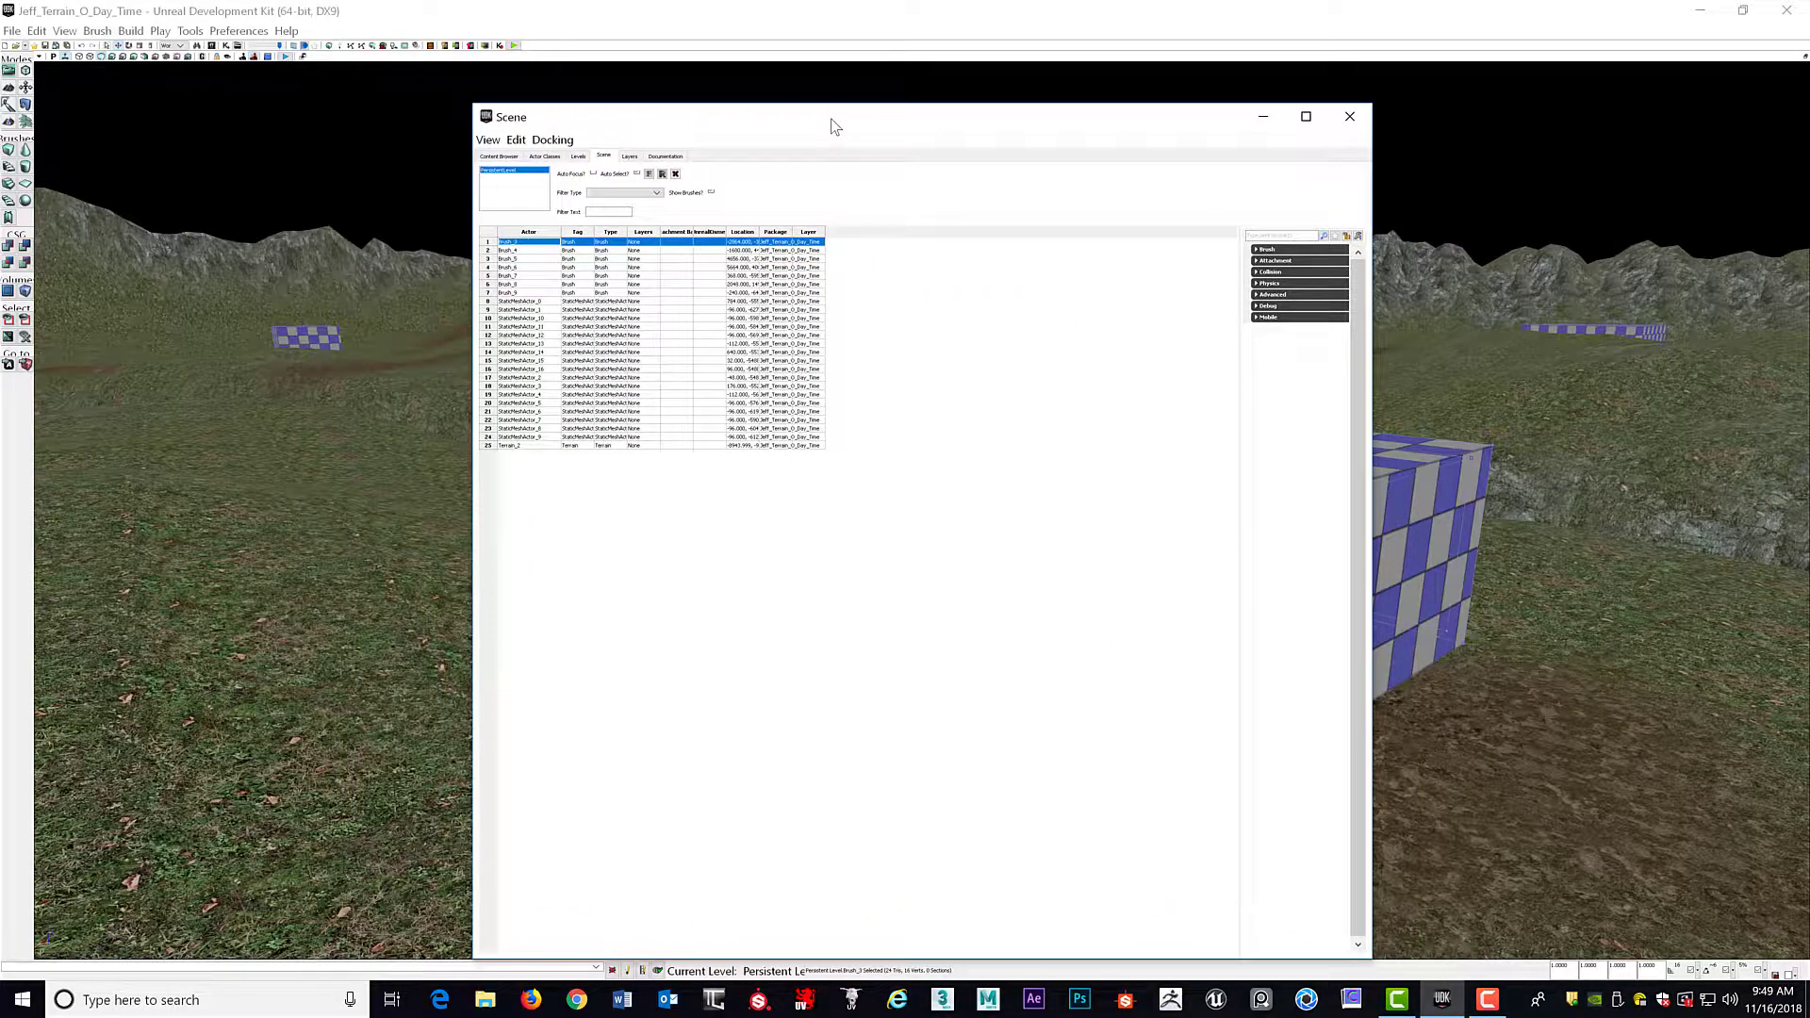
{"action": "mouse_move", "coordinate": [794, 123]}
{"action": "left_mouse_down"}
{"action": "mouse_move", "coordinate": [719, 113]}
{"action": "mouse_move", "coordinate": [778, 130]}
{"action": "left_mouse_up"}
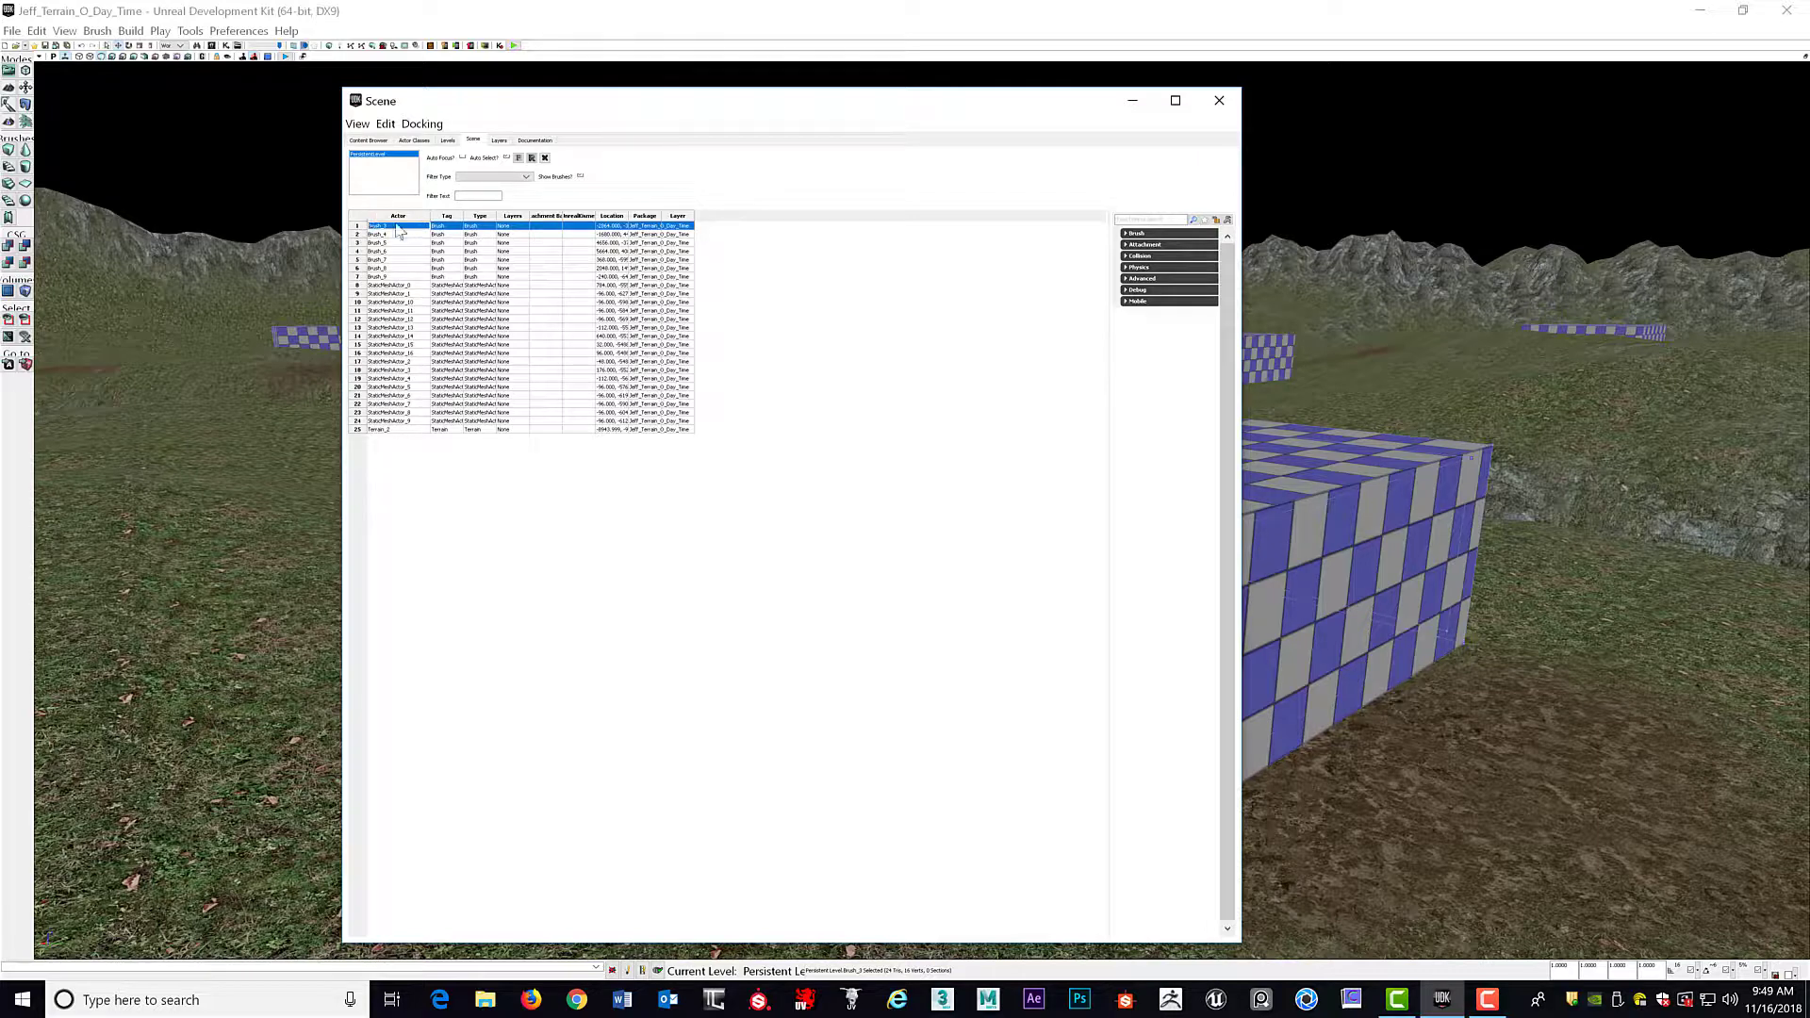
{"action": "left_click_drag", "start_coordinate": [579, 107], "coordinate": [562, 110]}
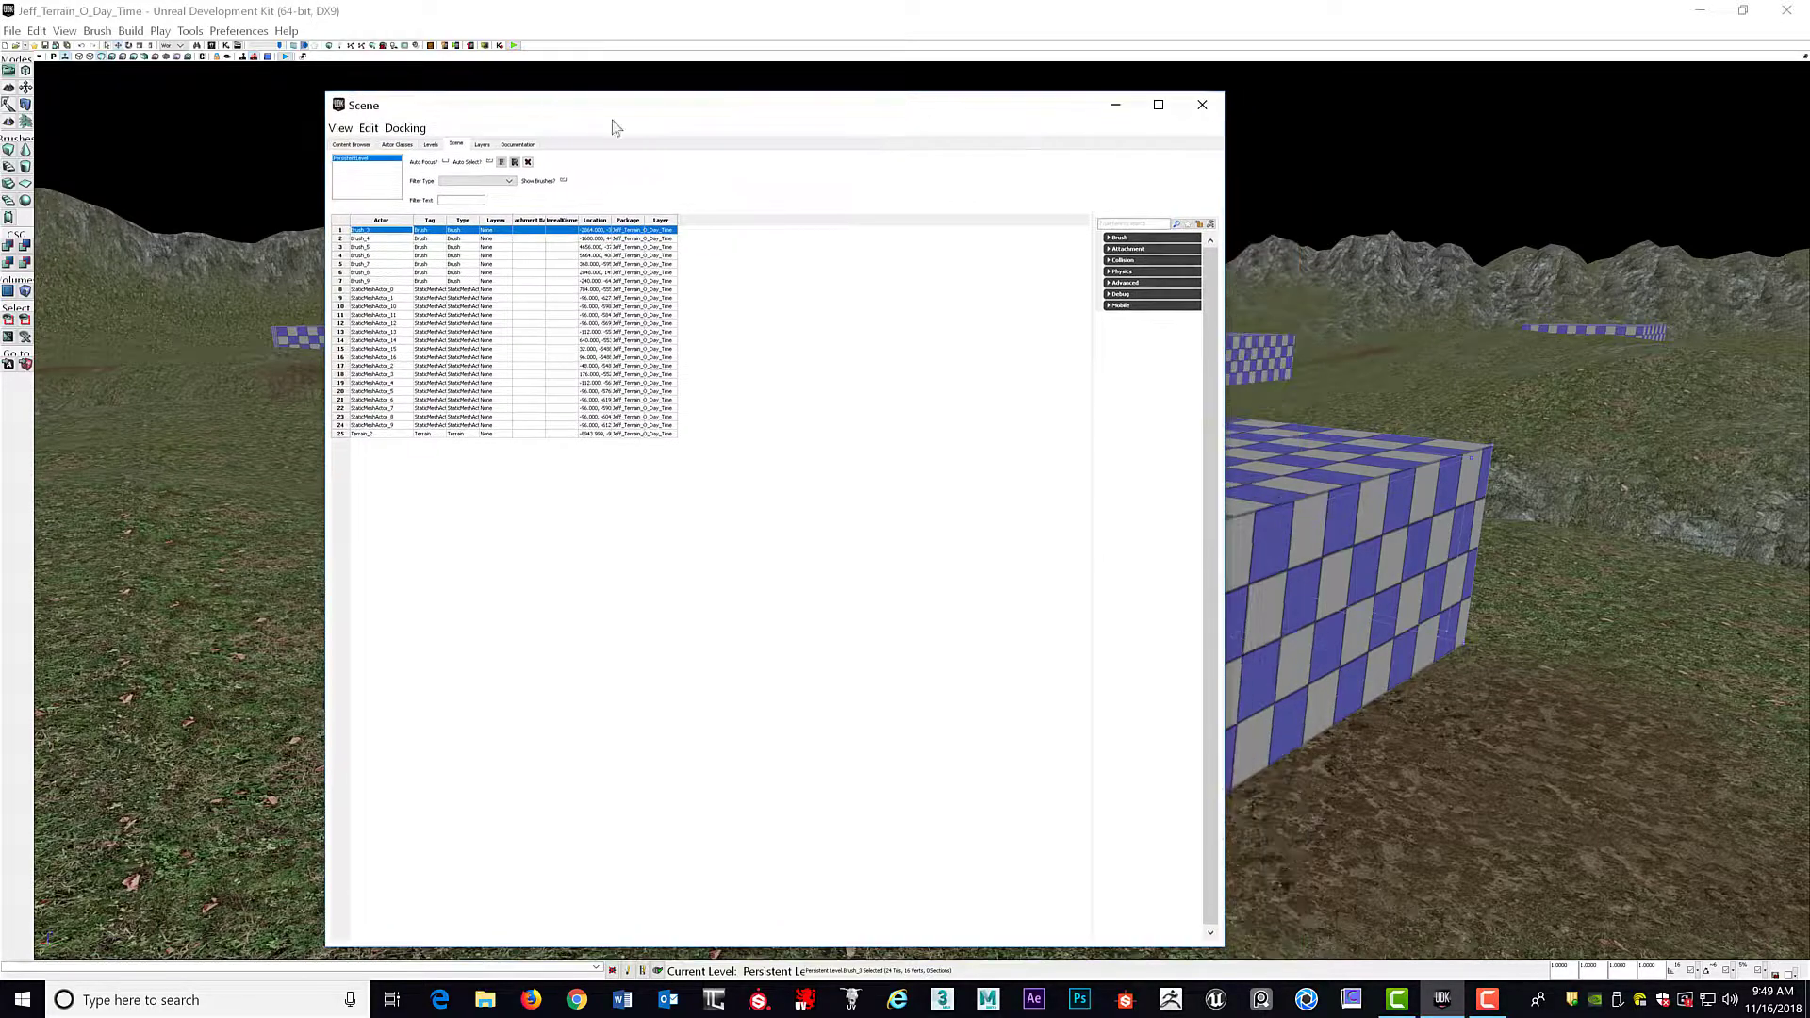
{"action": "left_click", "coordinate": [1068, 90]}
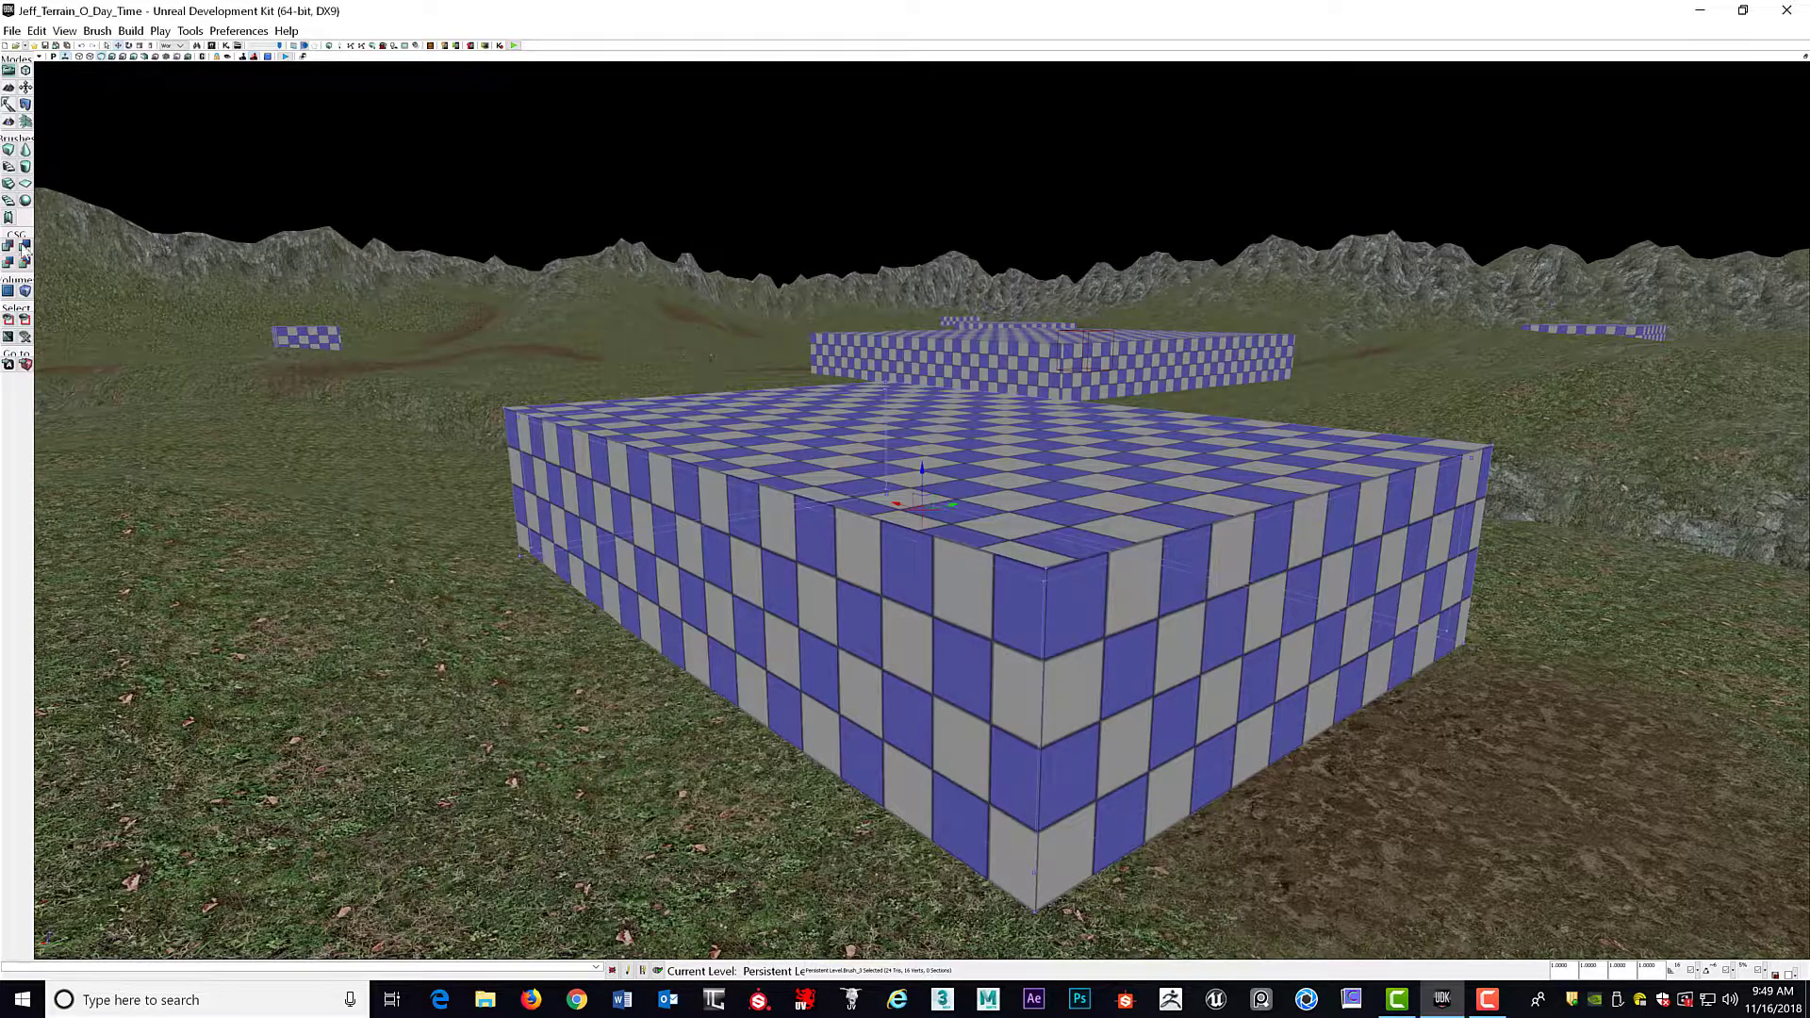
Step: Start an export of the entire level and replace the Day_Time ending of the file name with Export_Test
{"action": "left_click", "coordinate": [12, 32]}
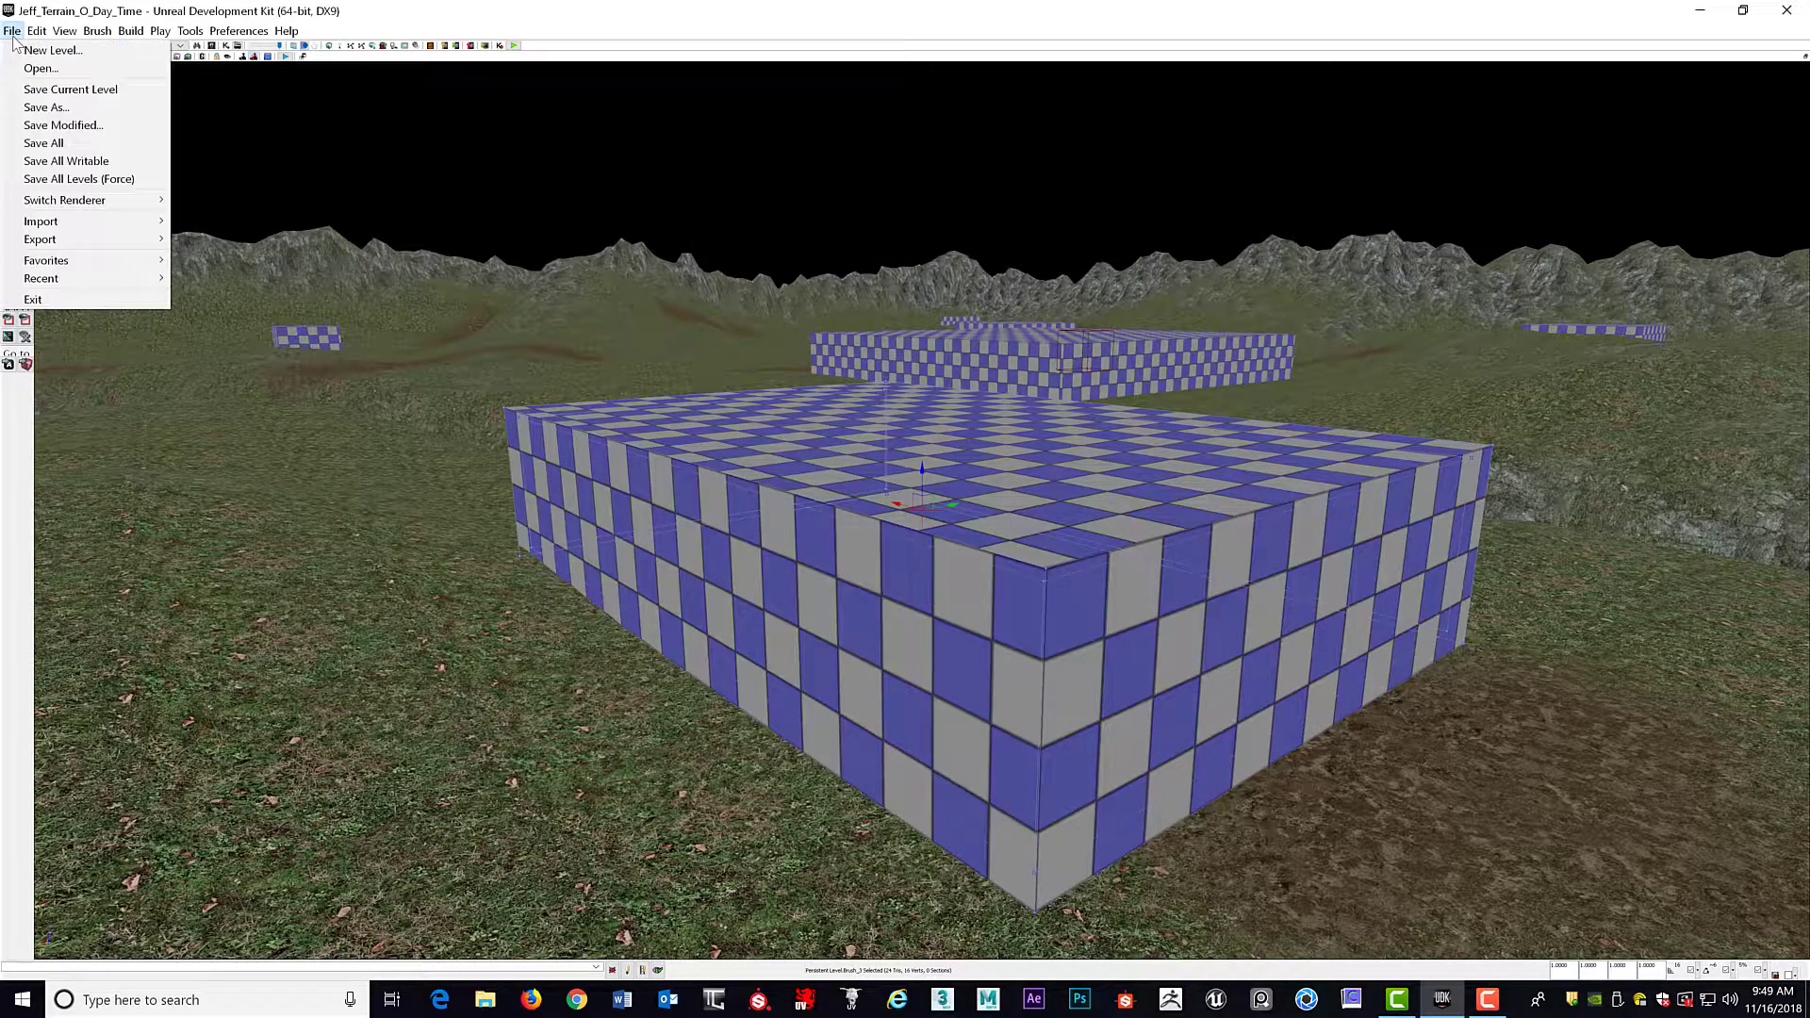
{"action": "mouse_move", "coordinate": [55, 242]}
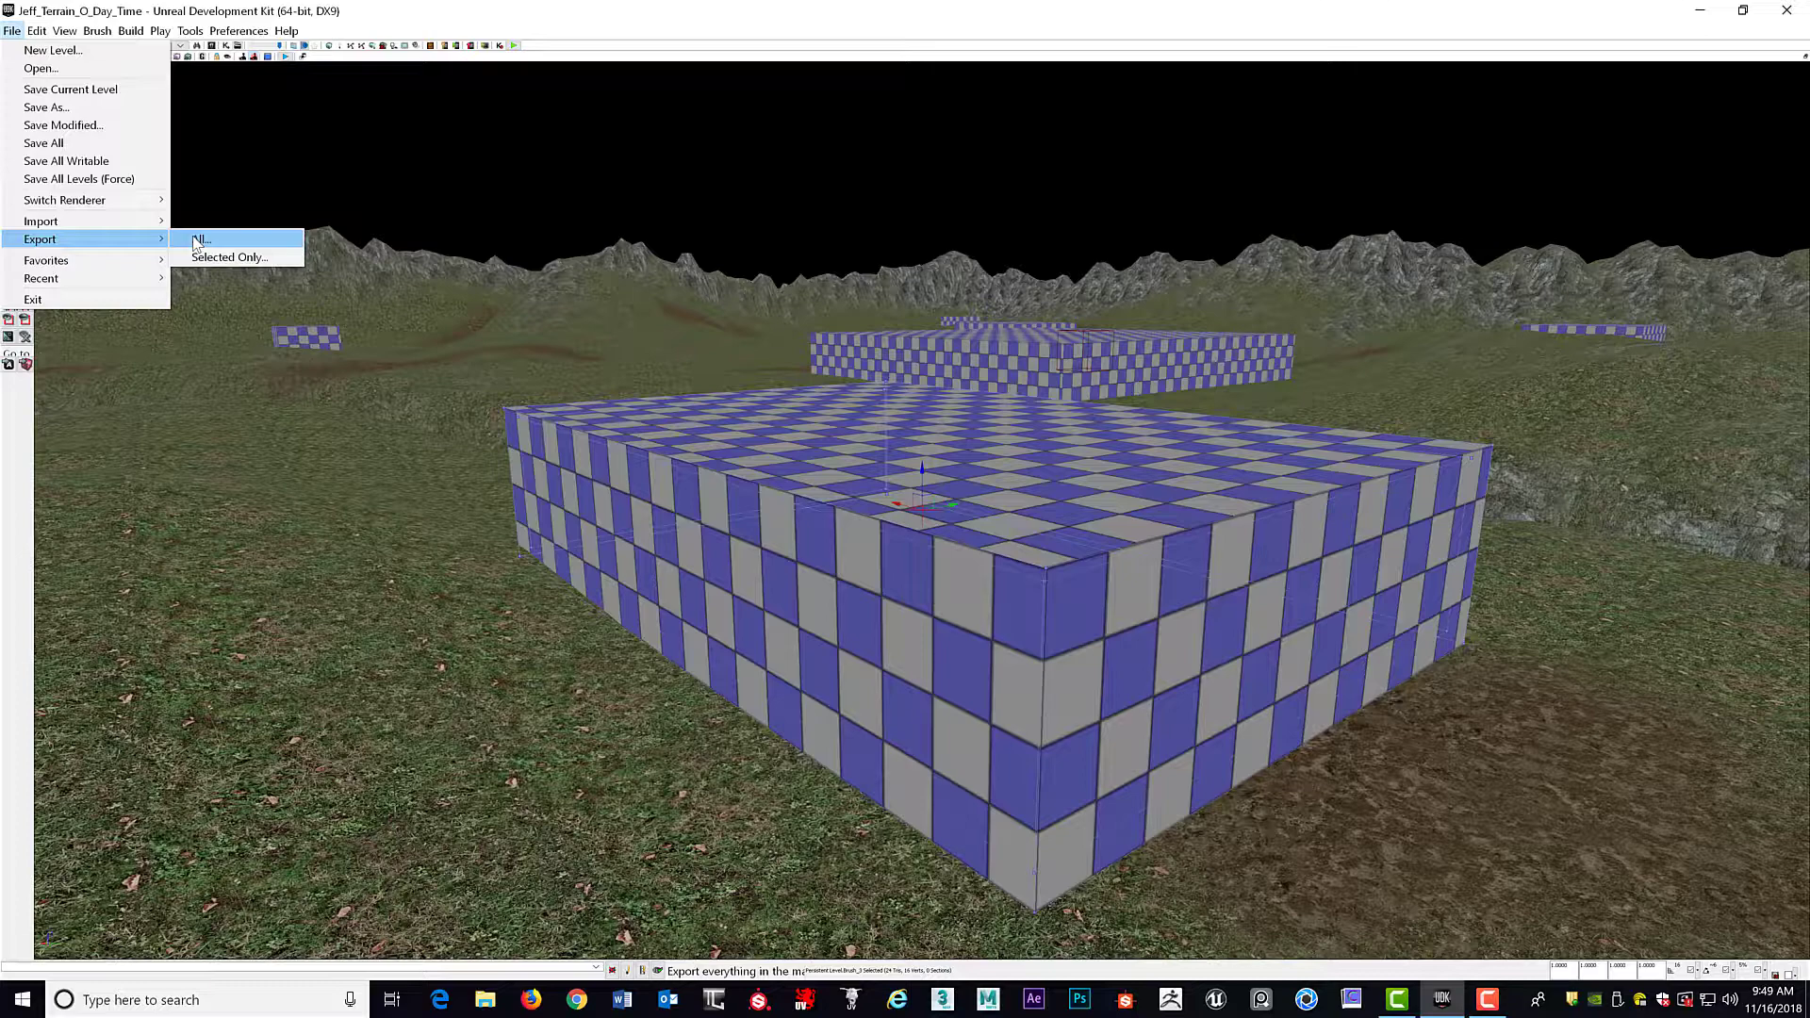
{"action": "left_click", "coordinate": [200, 242]}
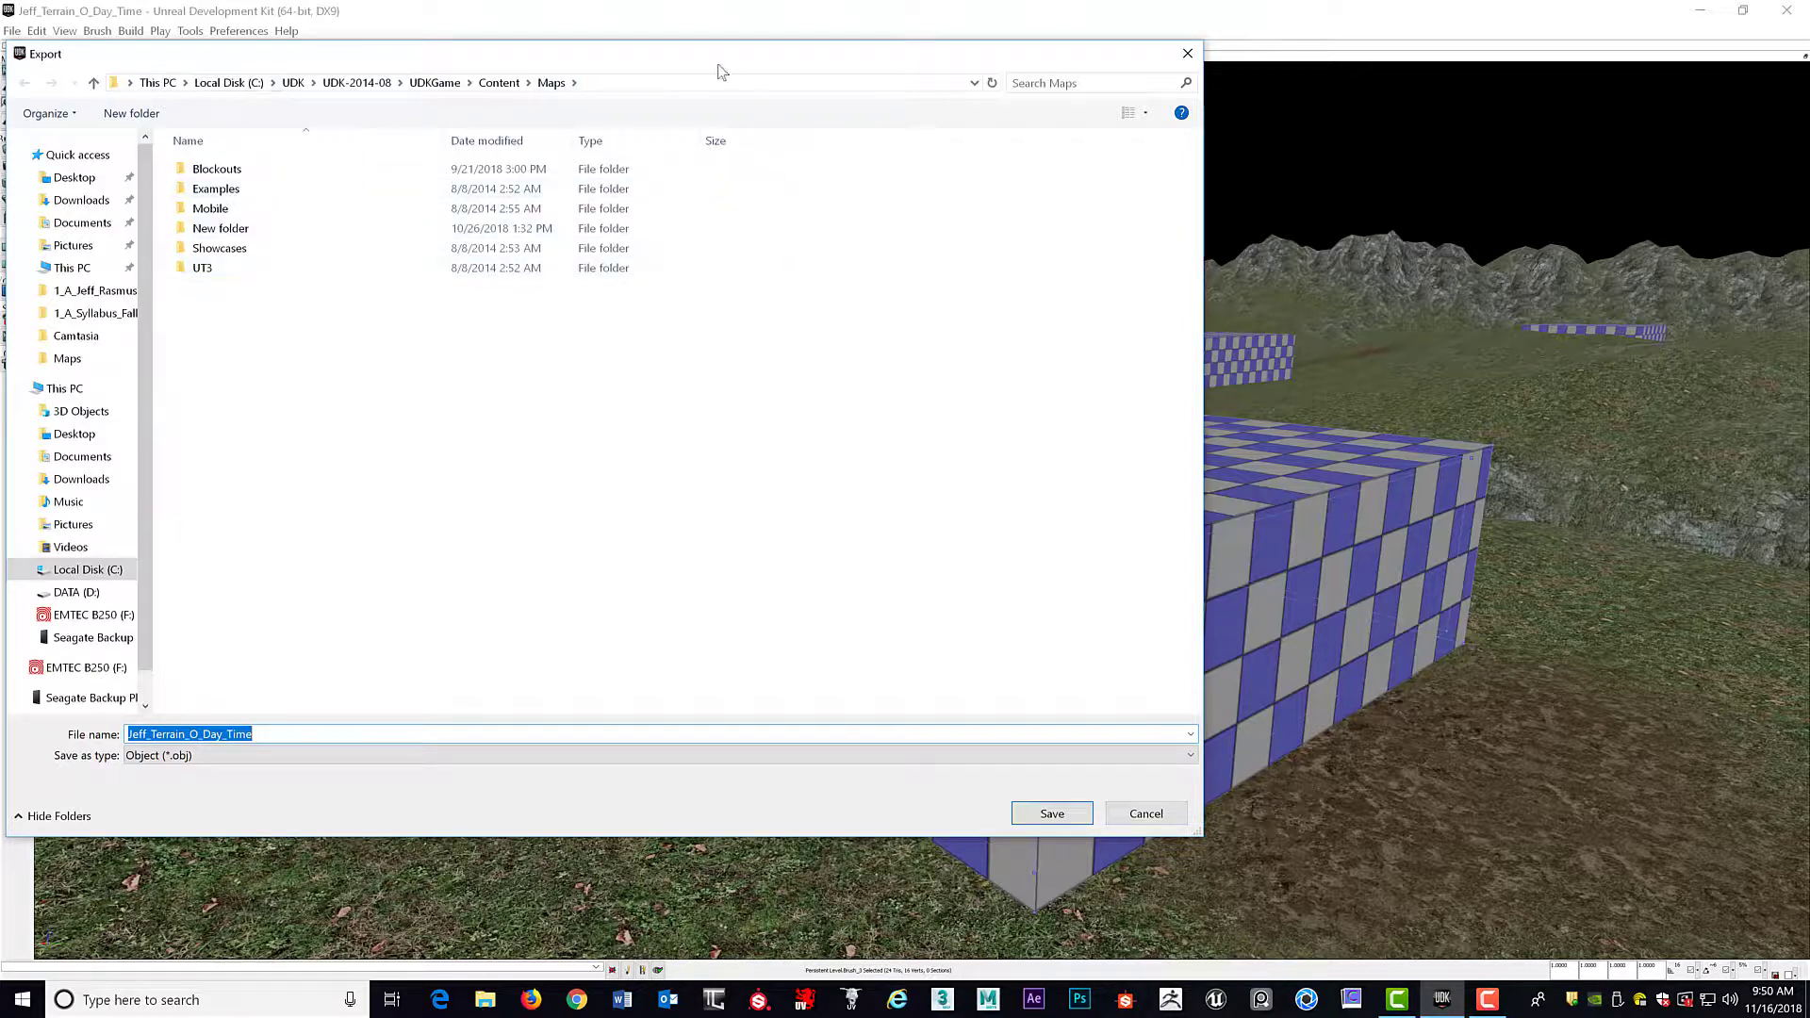
{"action": "left_click", "coordinate": [613, 87]}
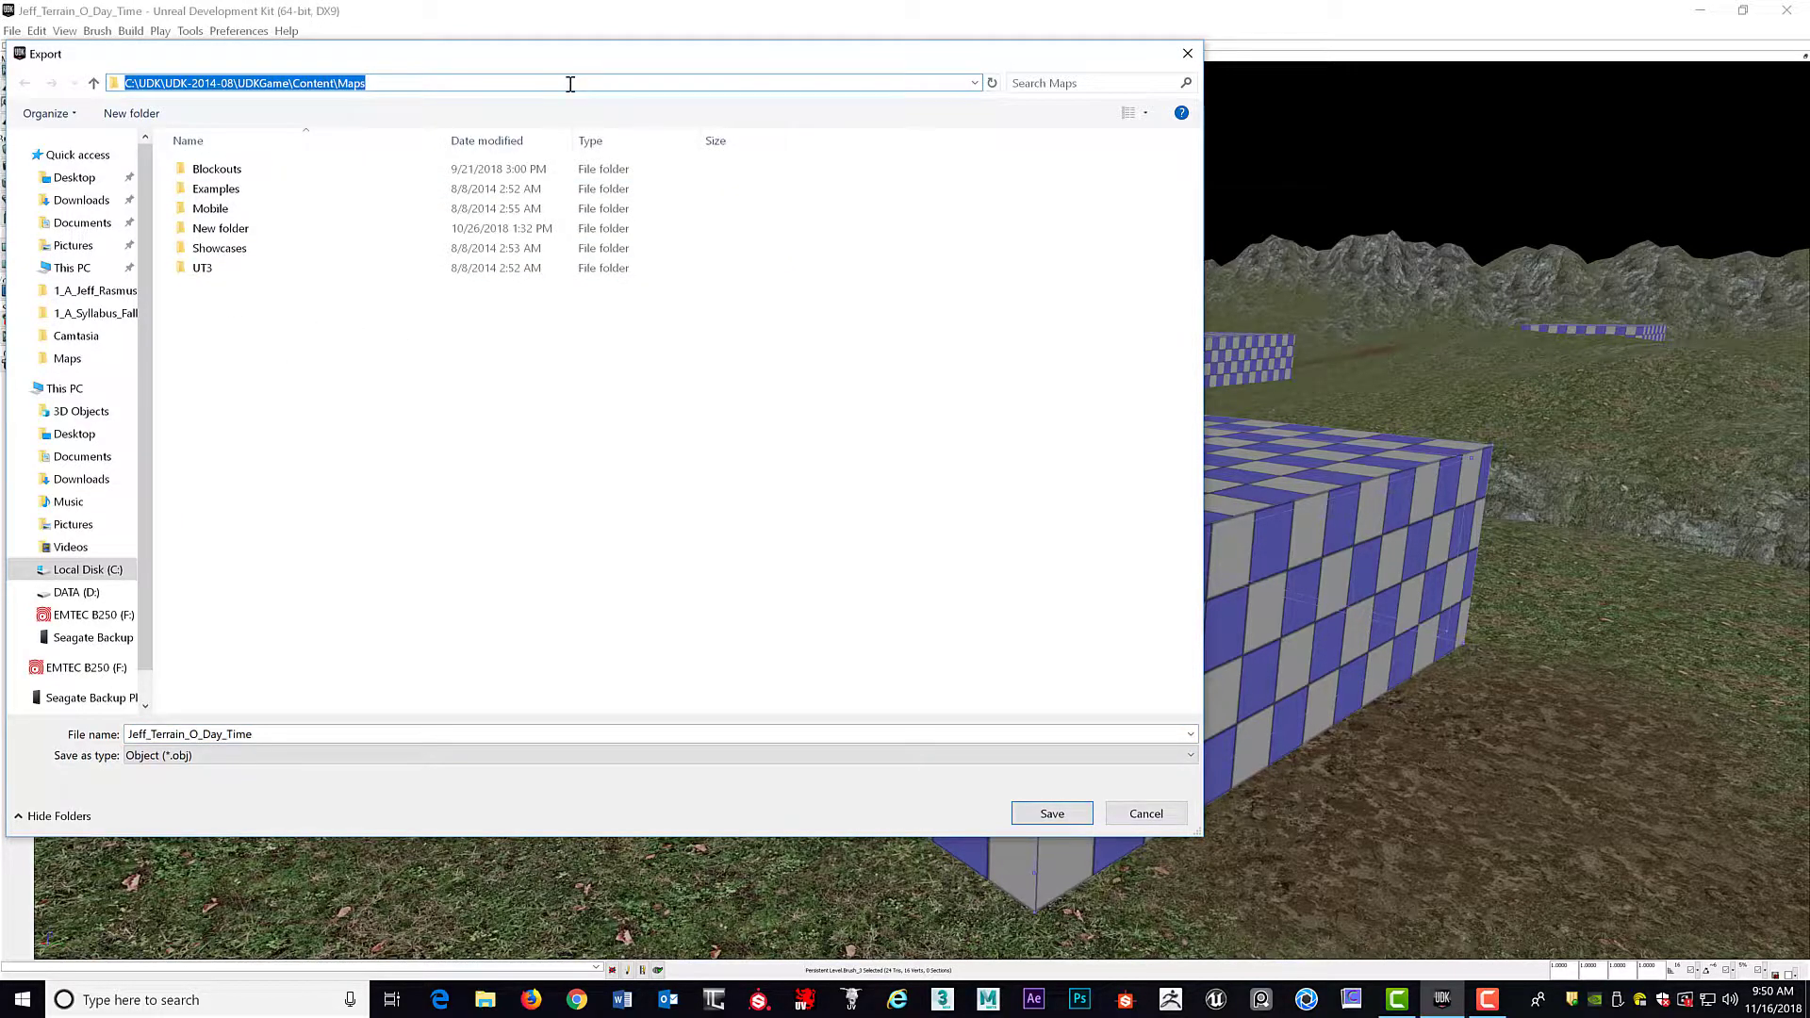
{"action": "left_click", "coordinate": [570, 84]}
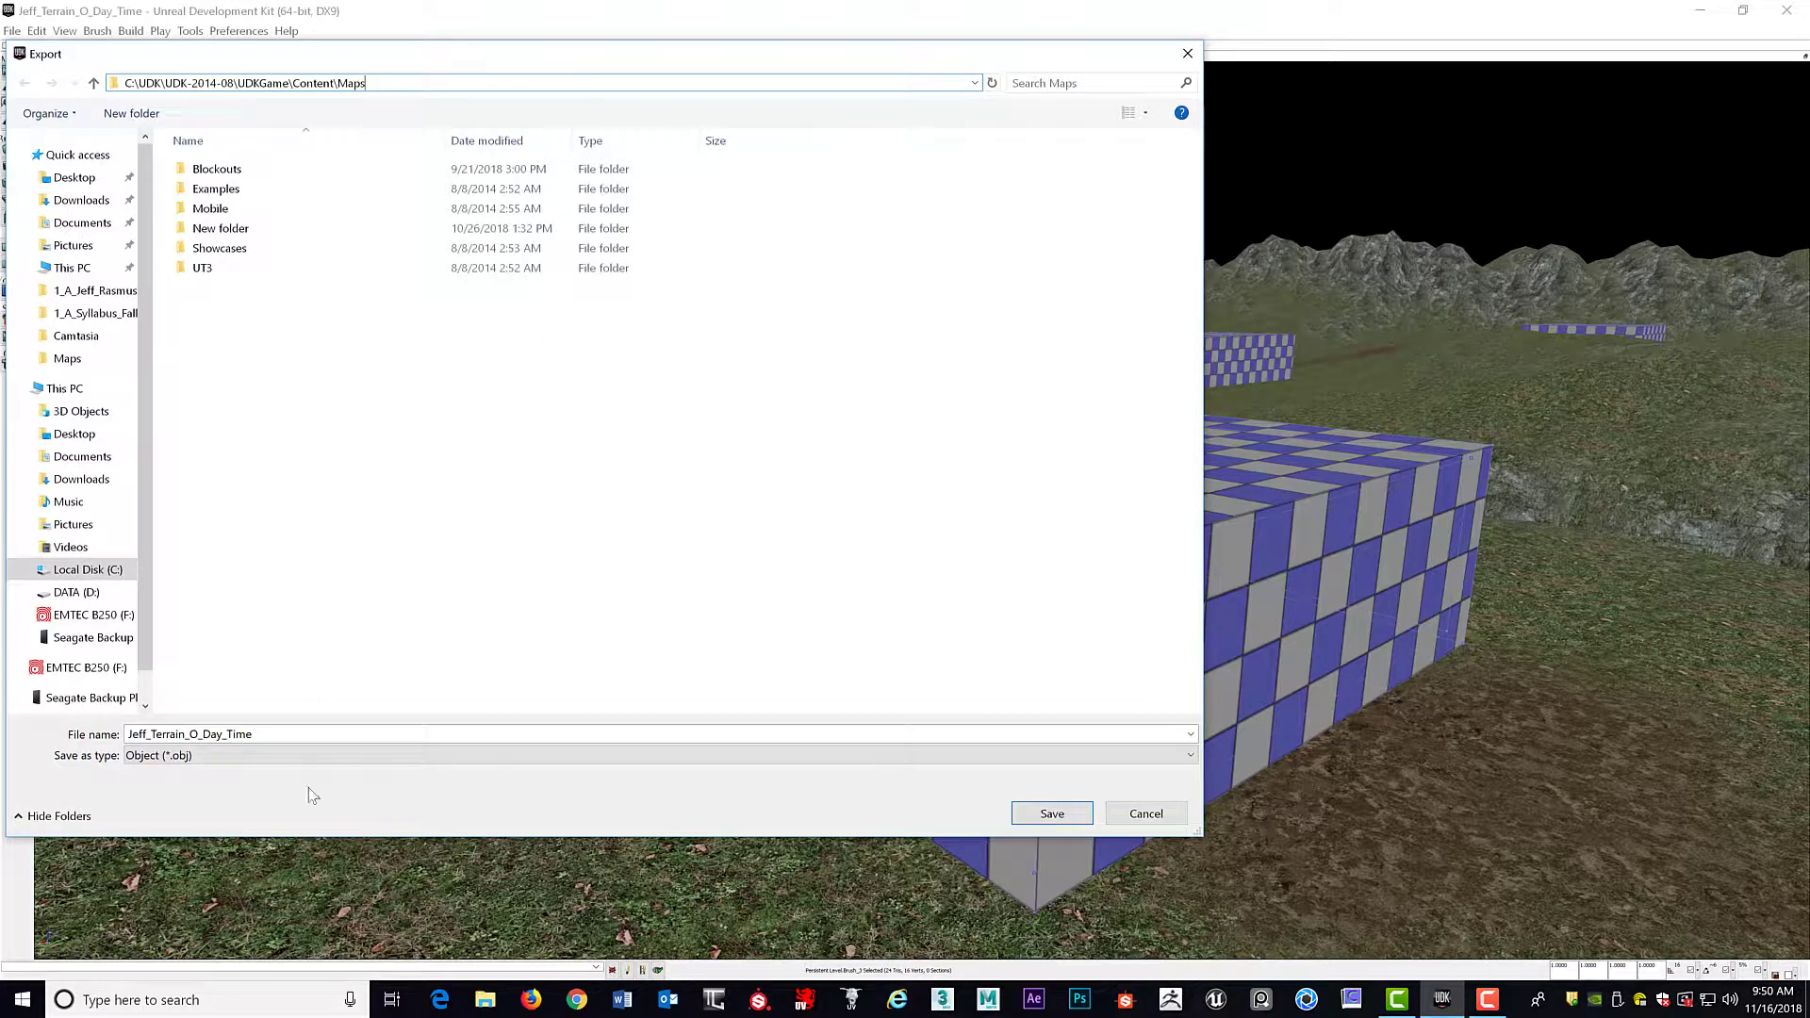
{"action": "left_click", "coordinate": [287, 736]}
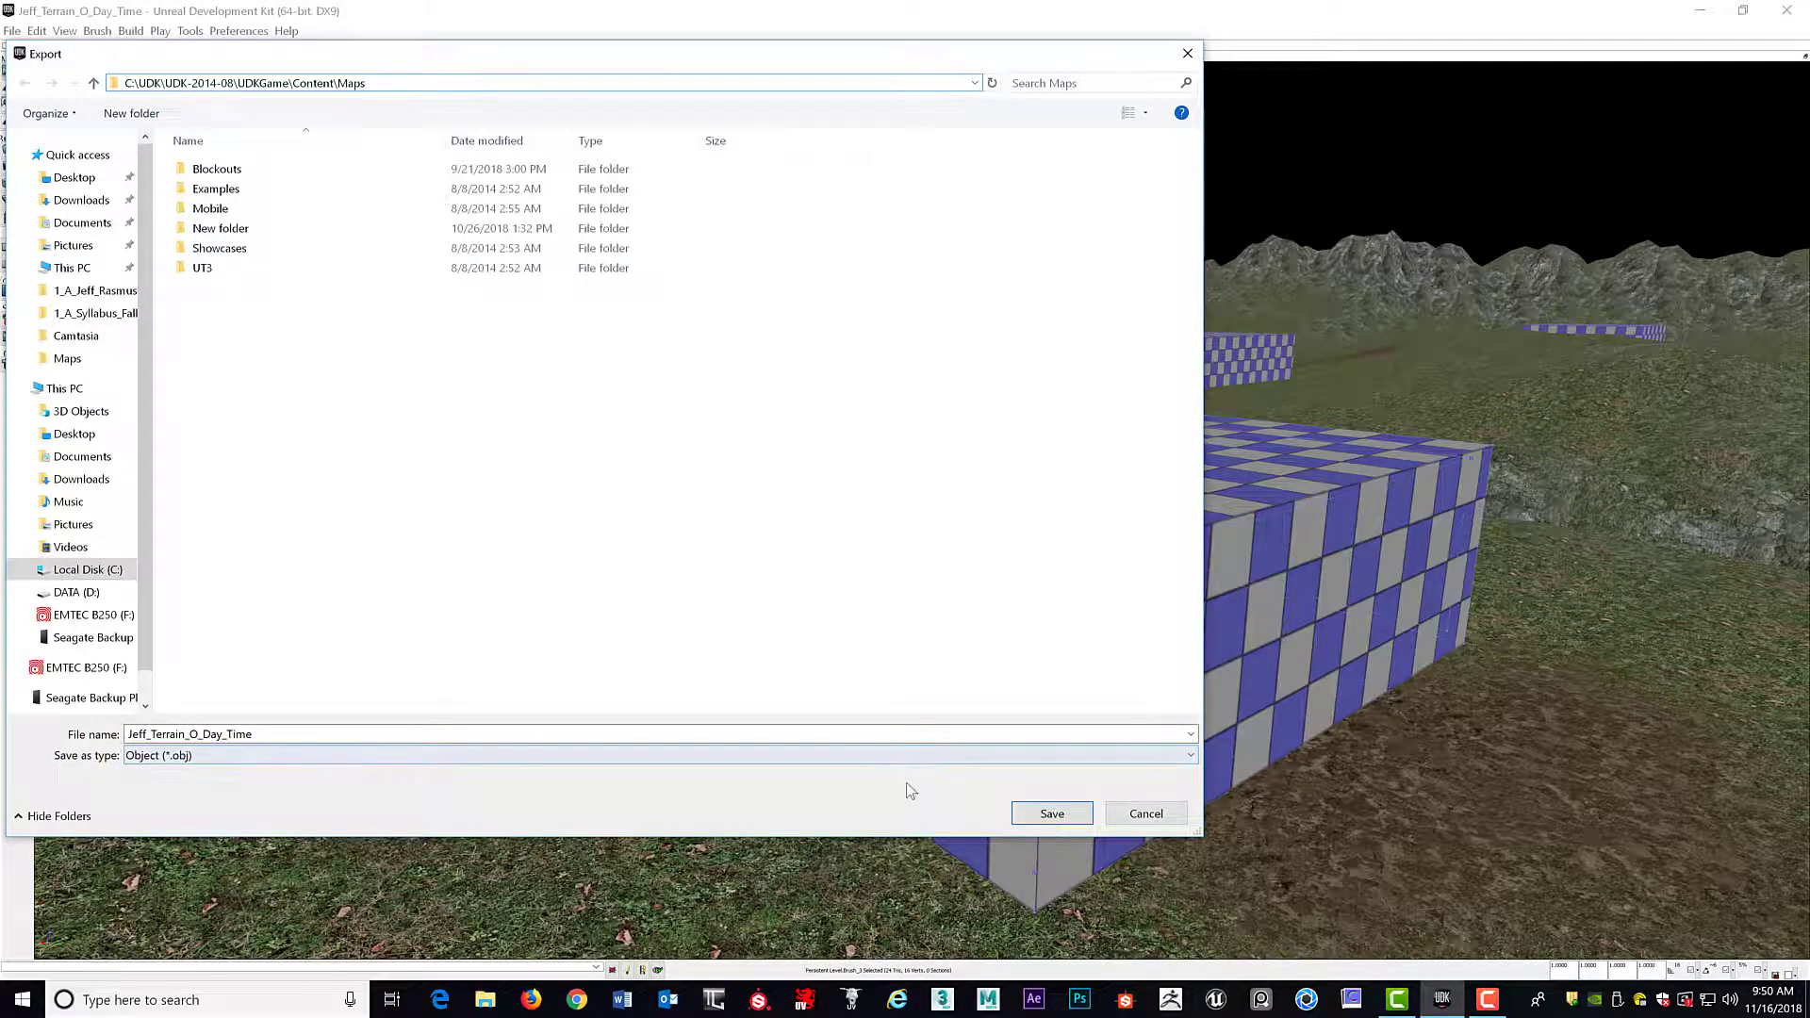
{"action": "double_click", "coordinate": [260, 734]}
{"action": "left_click", "coordinate": [211, 734]}
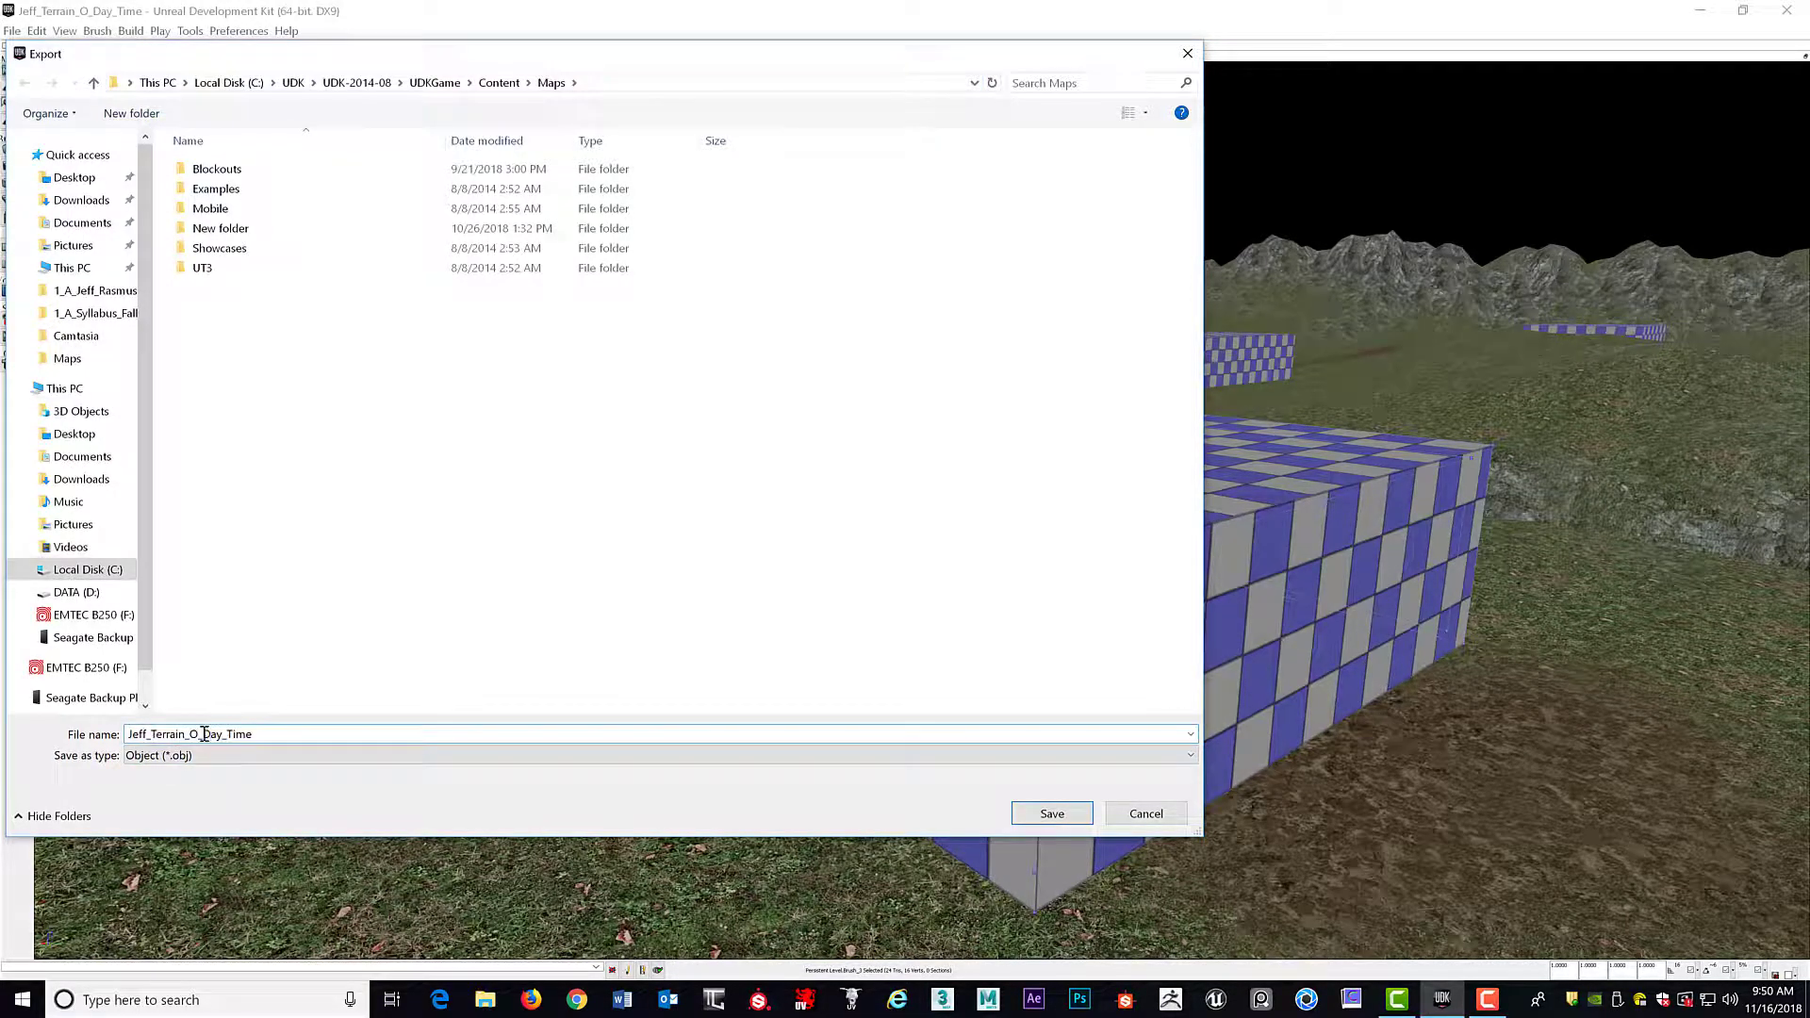
{"action": "left_click_drag", "start_coordinate": [204, 734], "coordinate": [307, 745]}
{"action": "type", "text": "Export_Test"}
Step: Set the export file type to Unreal Text (*.t3d) and close the export dialog without saving
{"action": "left_click", "coordinate": [1193, 756]}
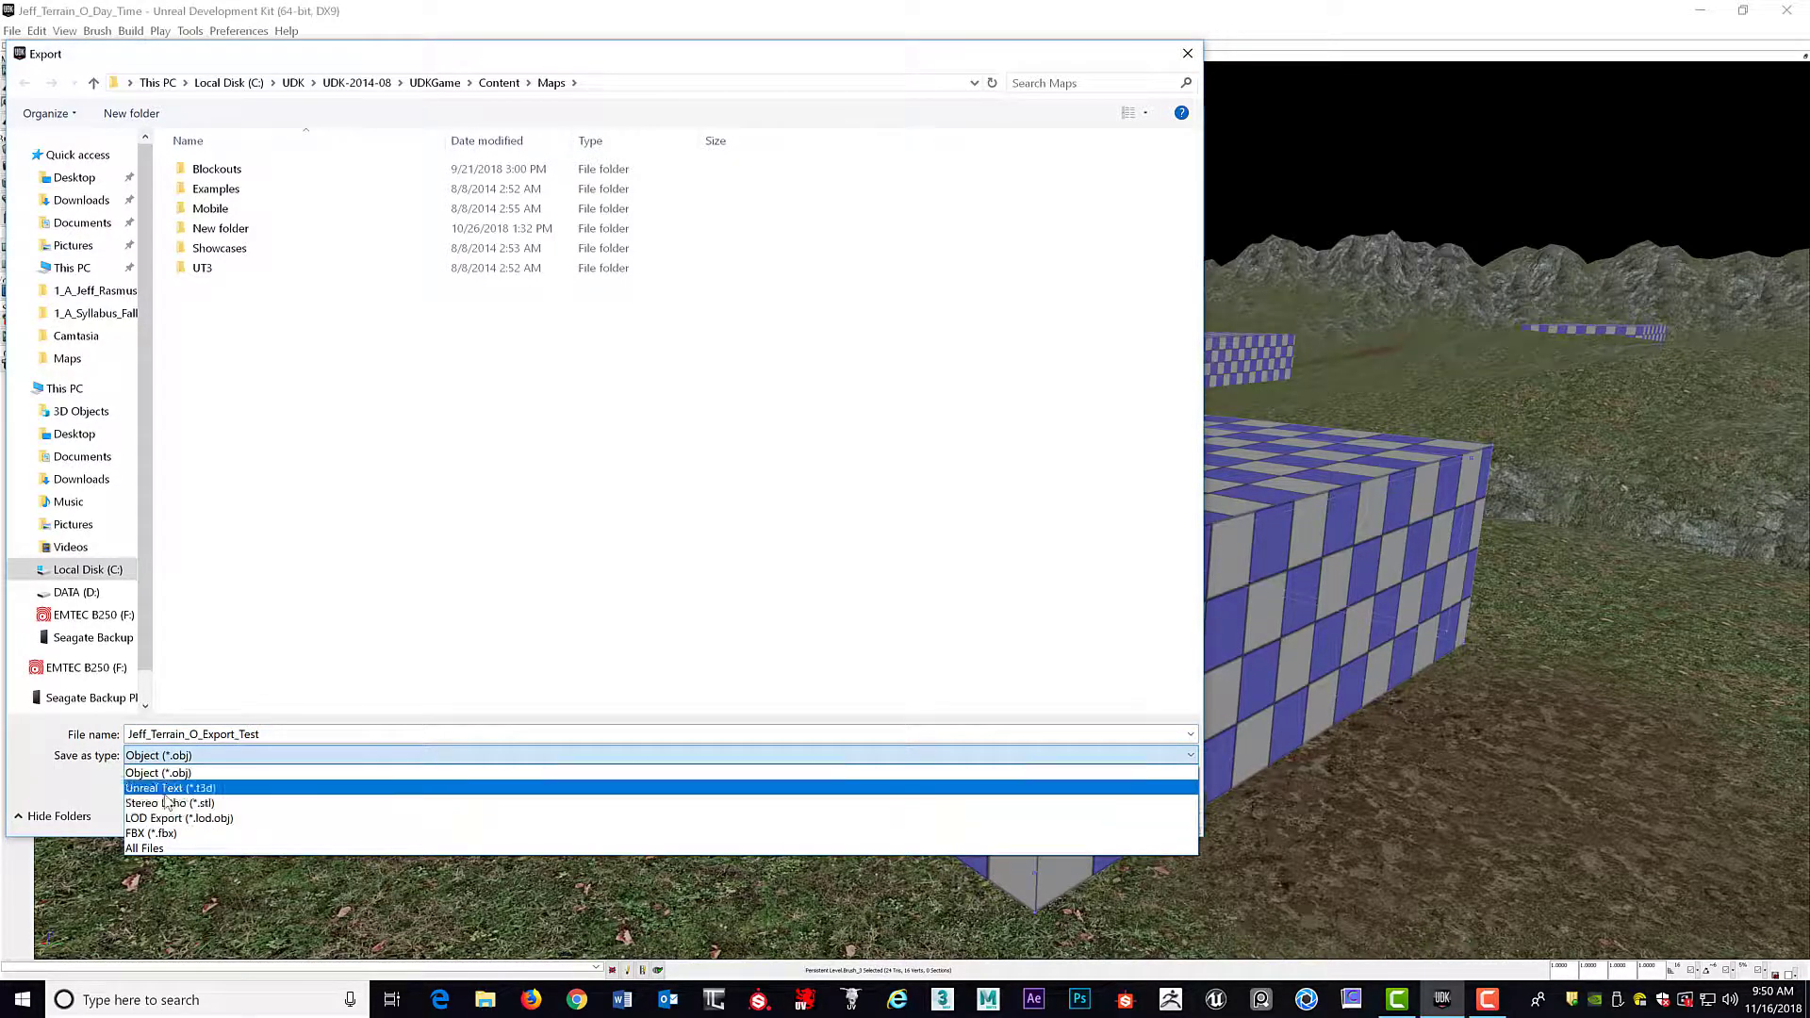
{"action": "left_click", "coordinate": [213, 790]}
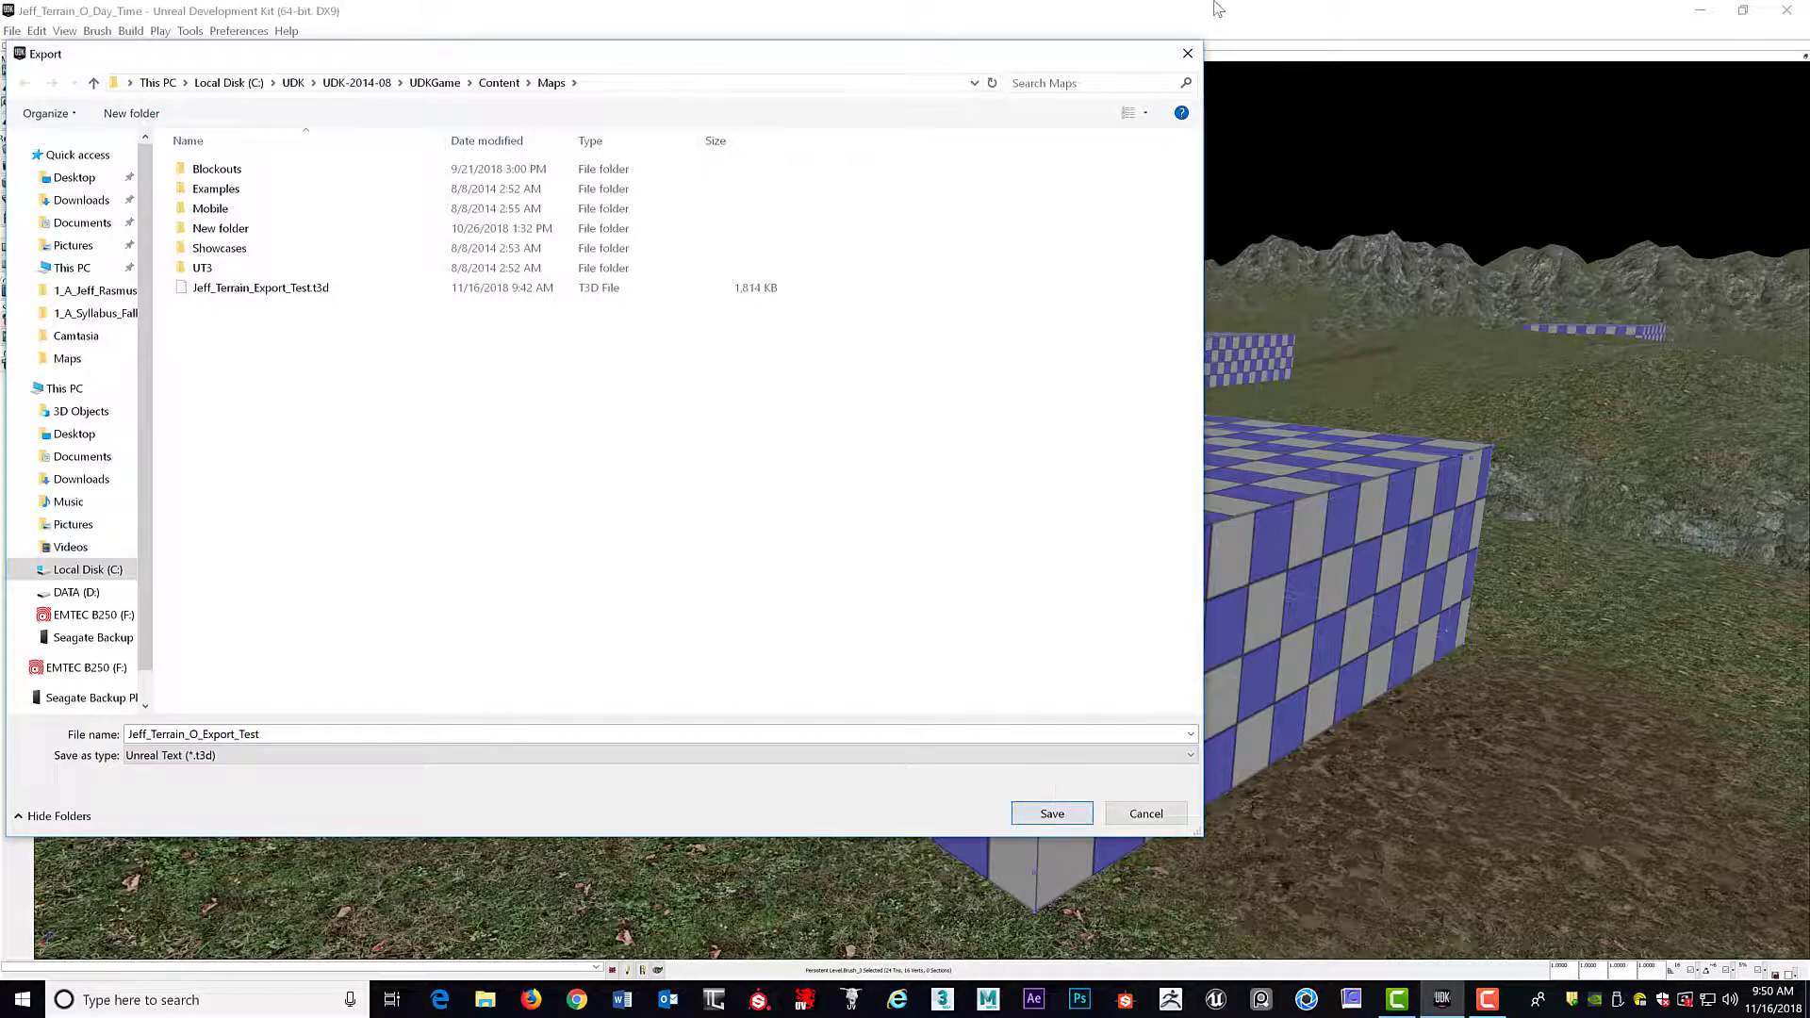
{"action": "left_click", "coordinate": [1187, 55]}
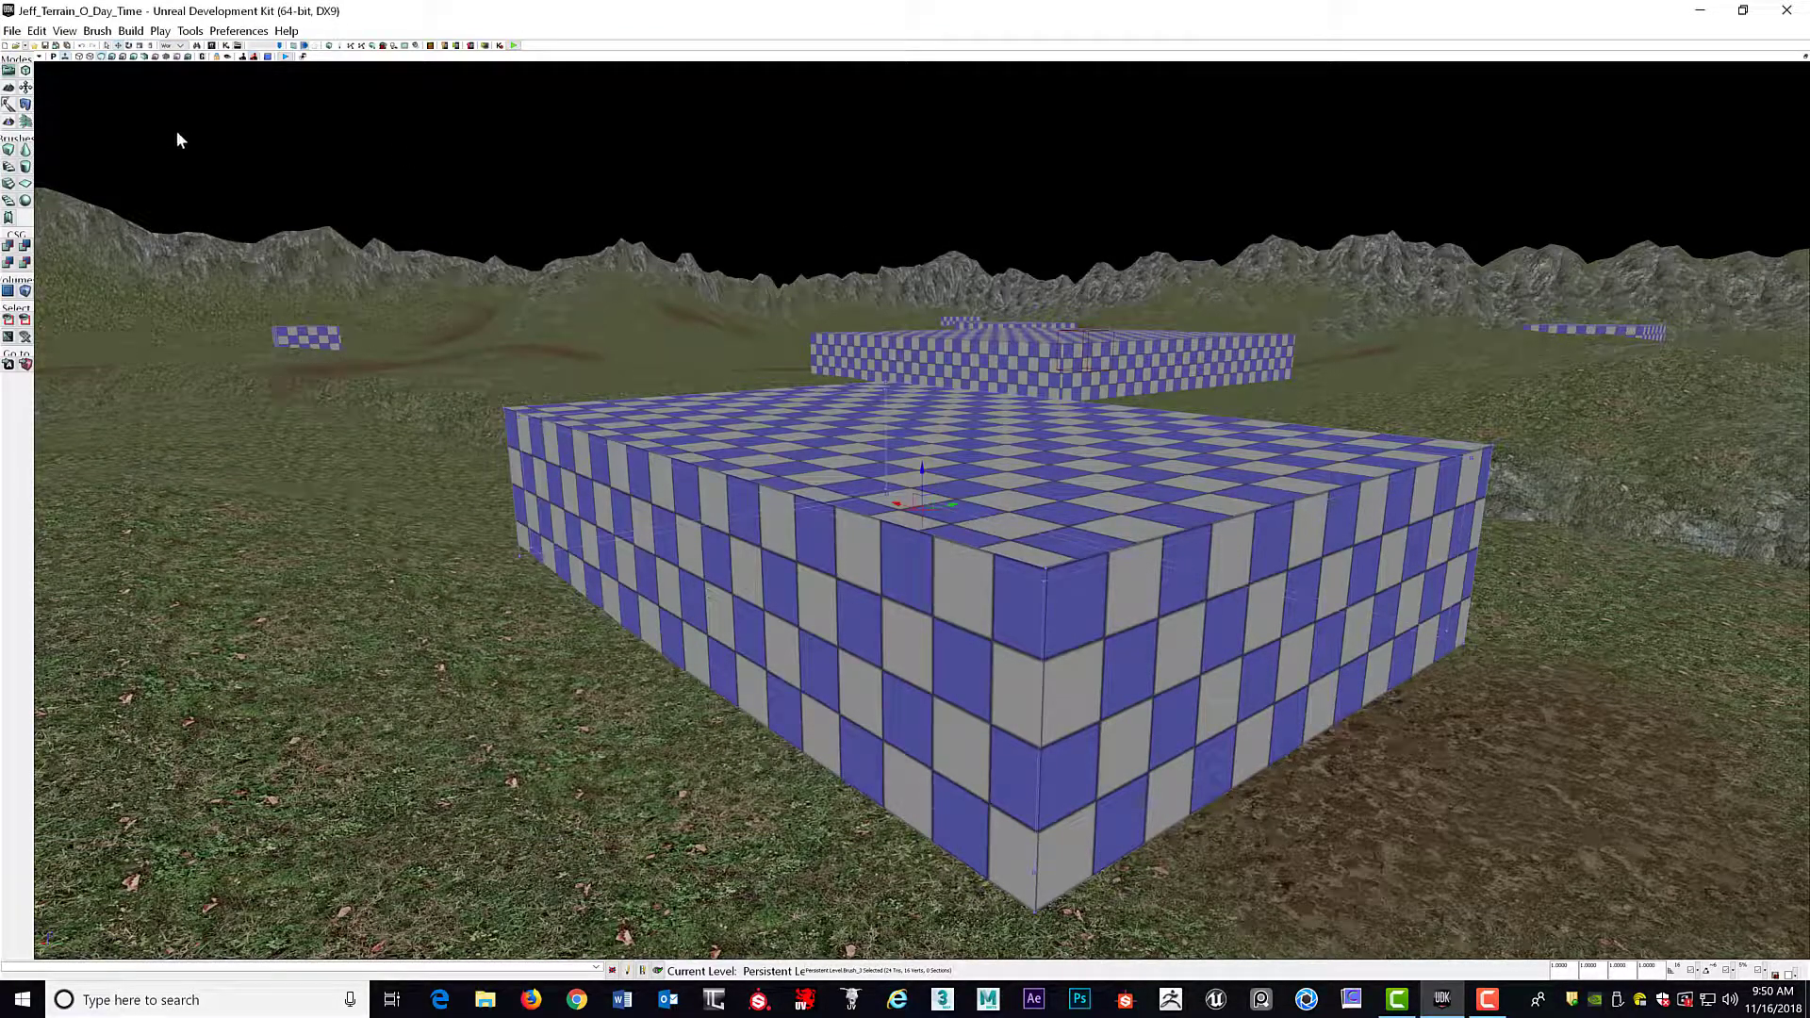
Step: Create a new level from the Night Lighting map template without saving the current terrain level
{"action": "left_click", "coordinate": [12, 30]}
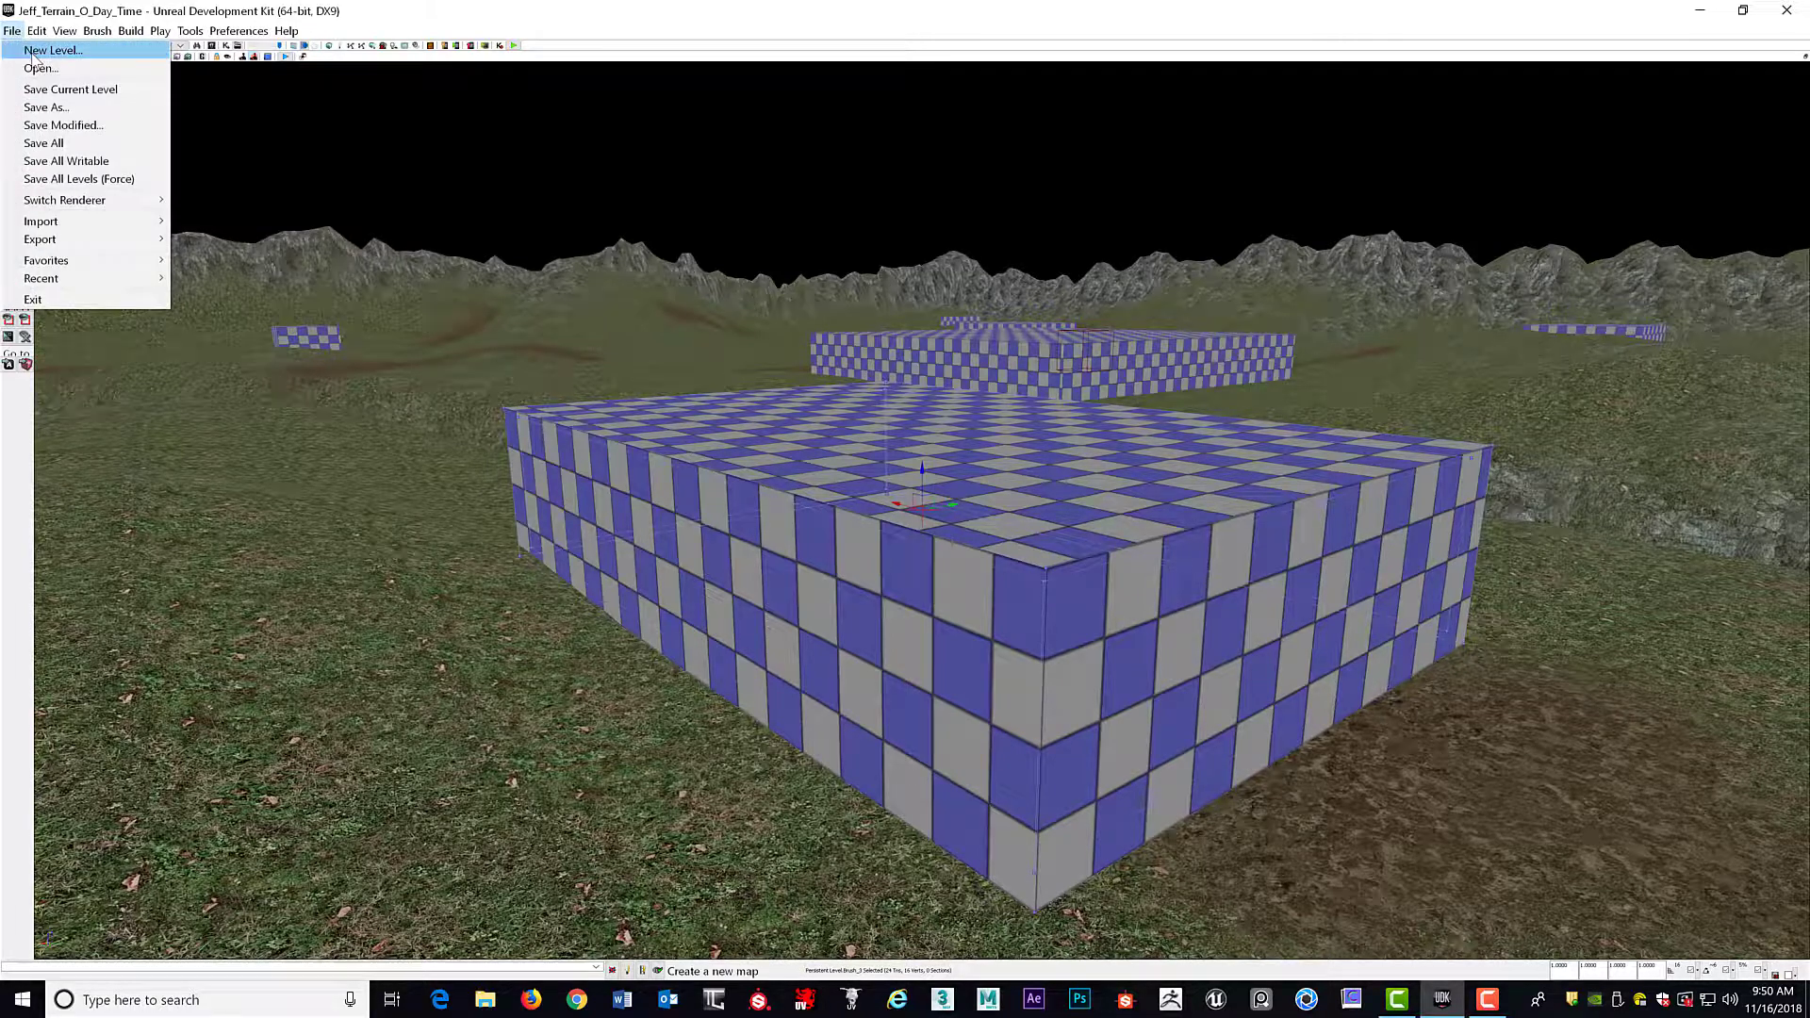
{"action": "left_click", "coordinate": [37, 53]}
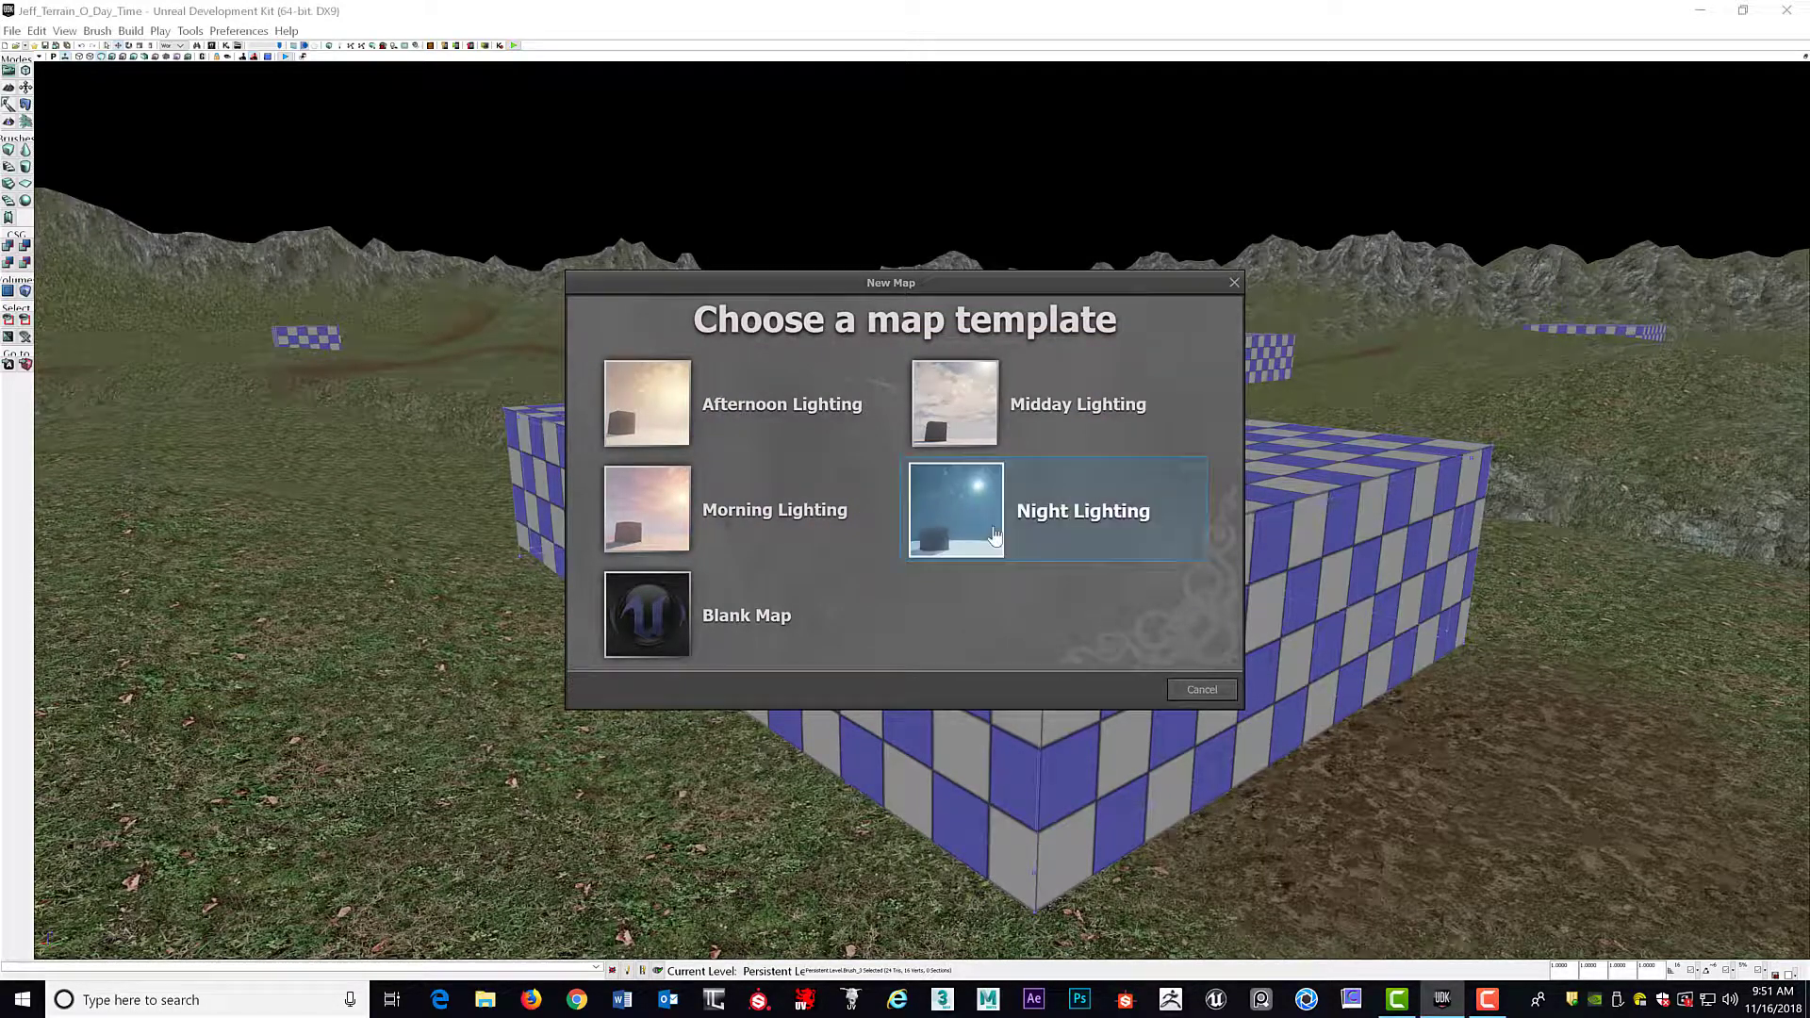
{"action": "left_click", "coordinate": [948, 494]}
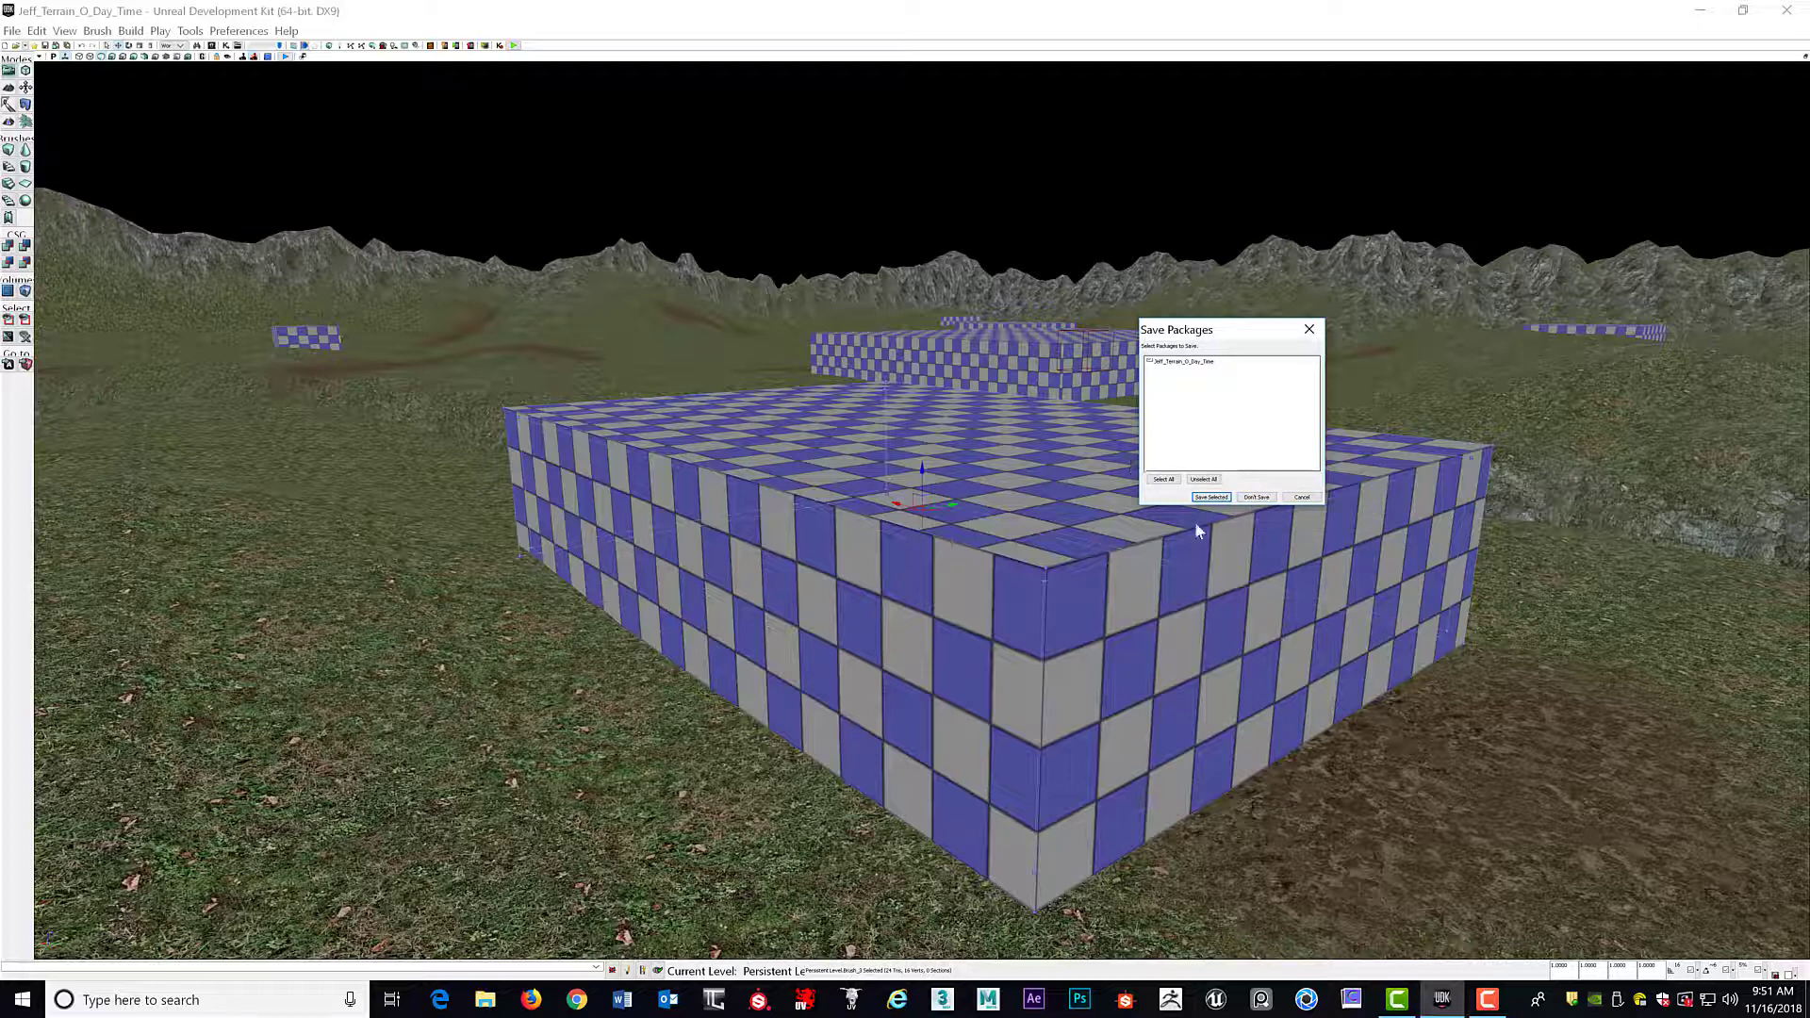
{"action": "left_click", "coordinate": [1257, 498]}
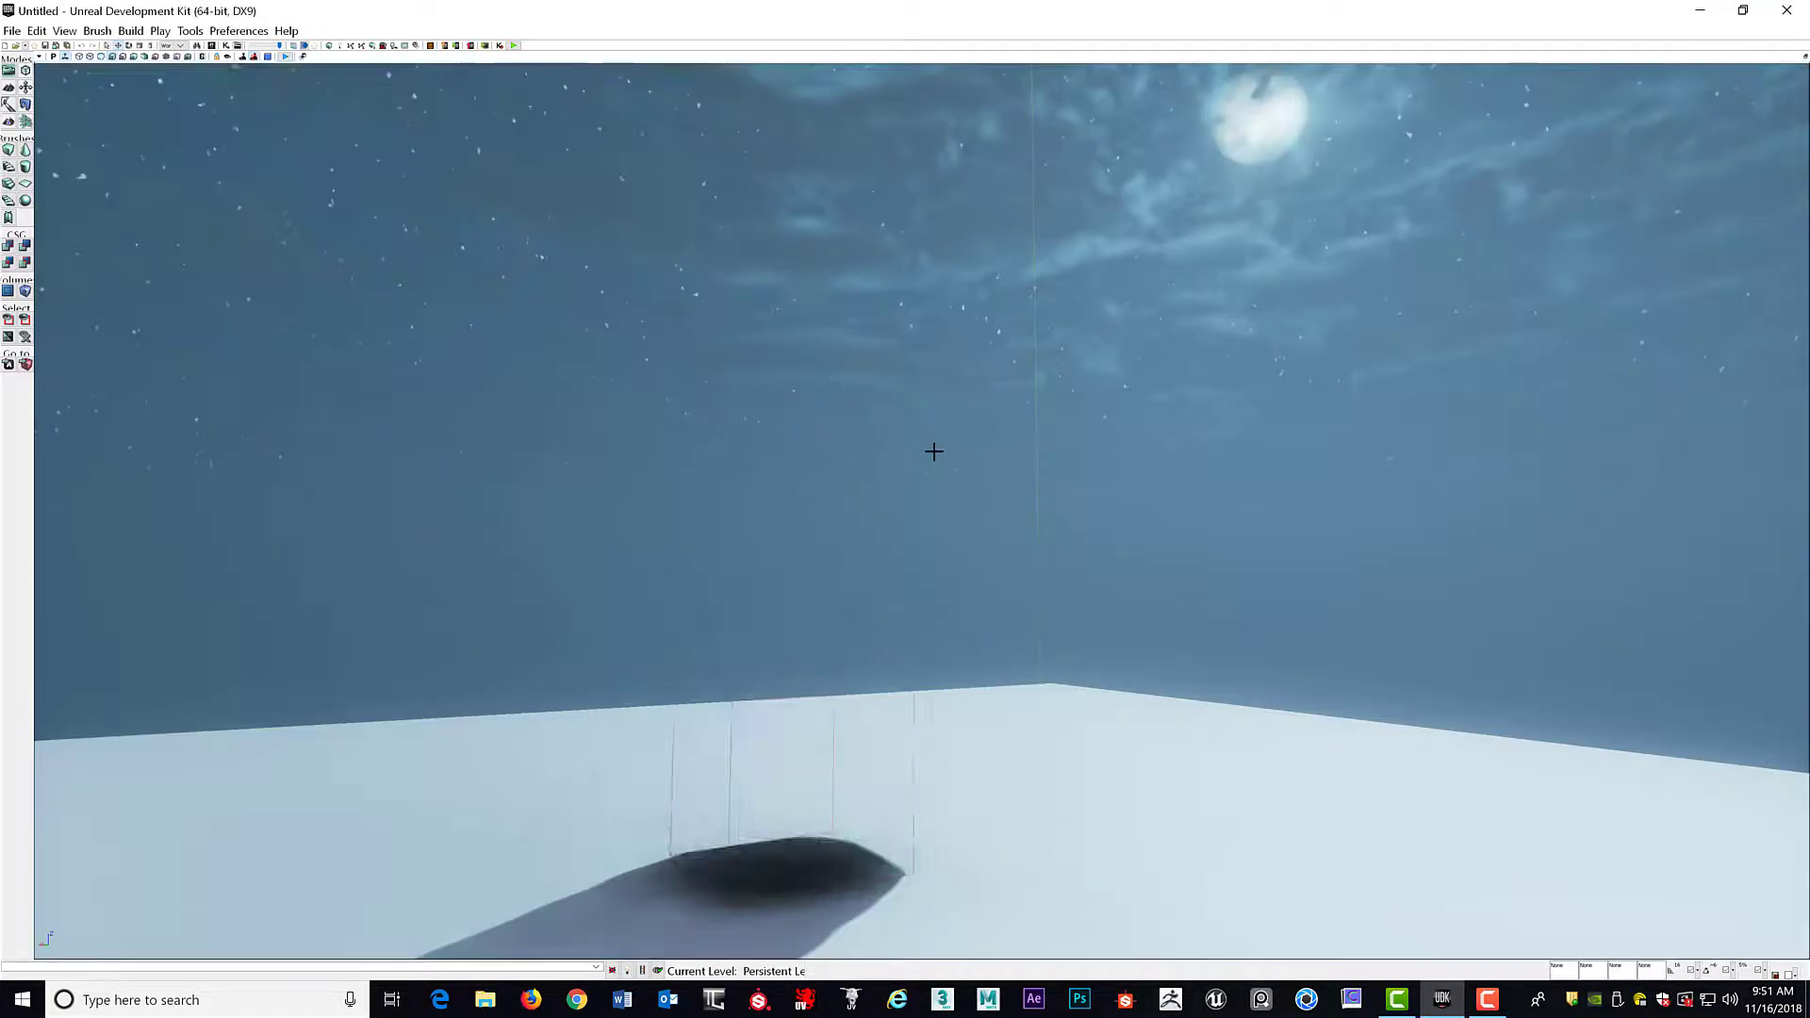
Step: Delete the template's floor slab and the cube standing on it
{"action": "right_click_drag", "start_coordinate": [978, 521], "coordinate": [999, 429]}
{"action": "scroll", "coordinate": [1022, 436], "scroll_direction": "down", "scroll_amount": 5}
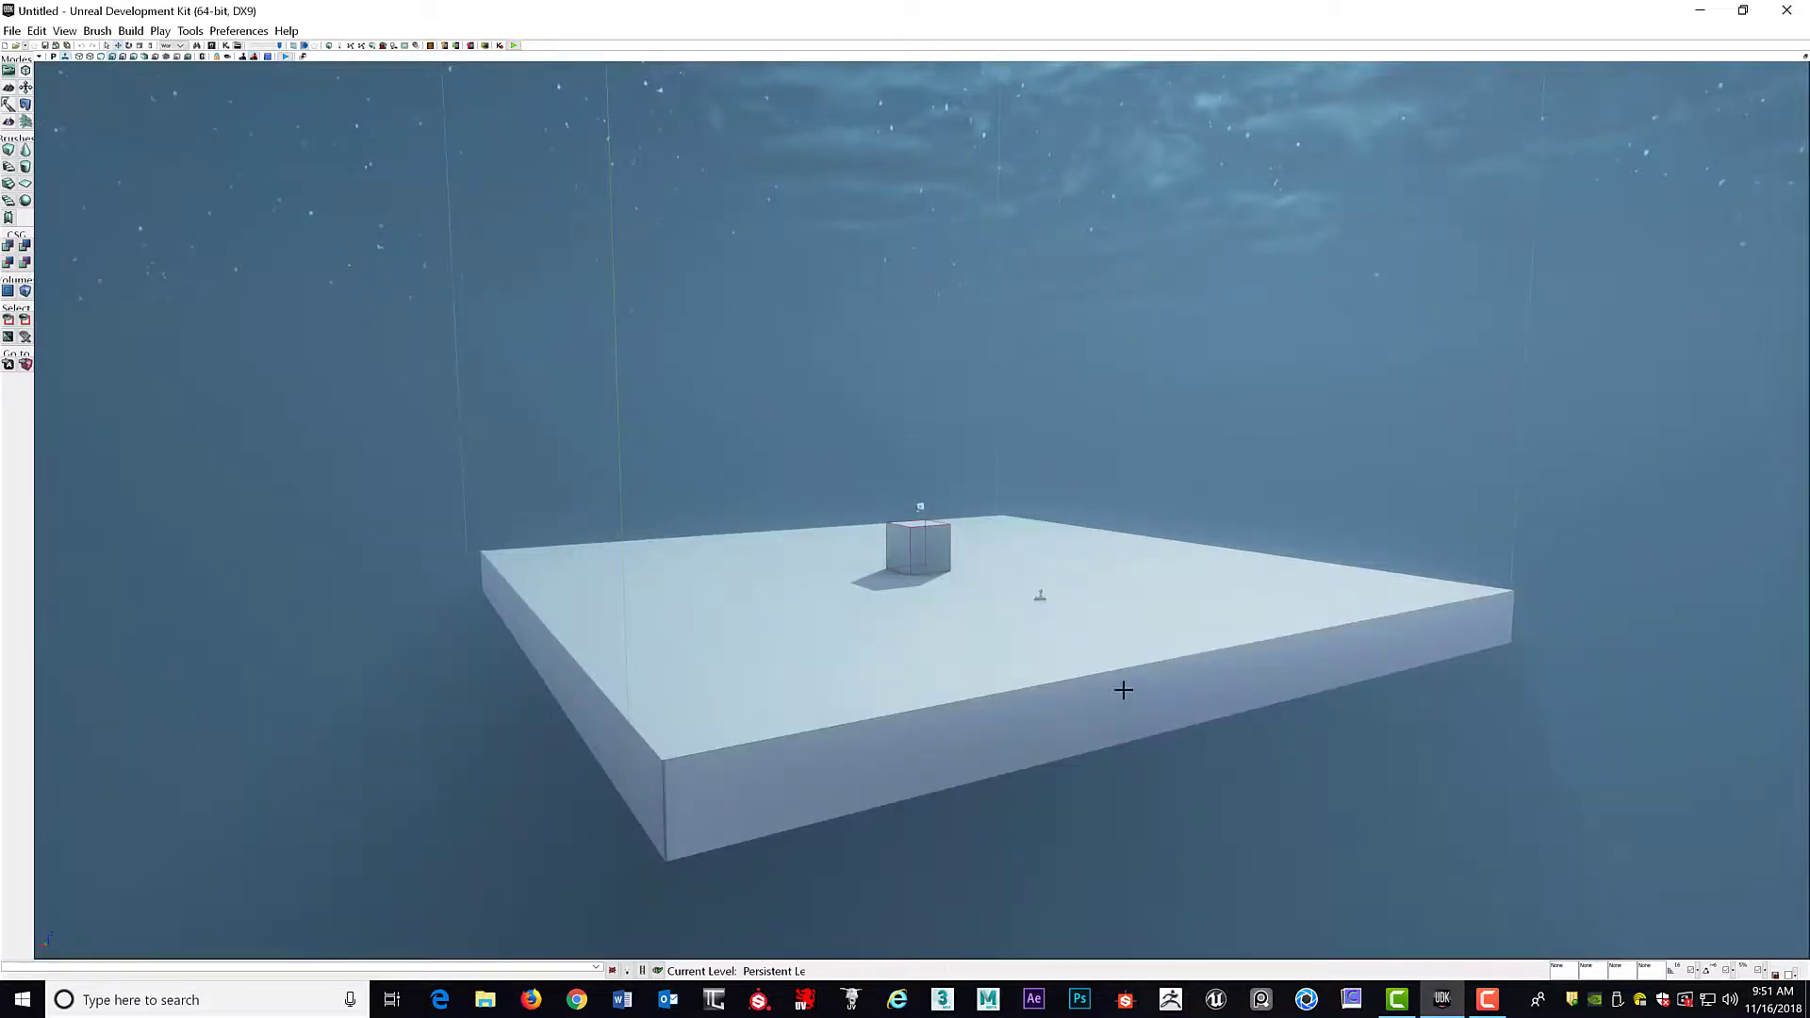
{"action": "left_click", "coordinate": [1152, 624]}
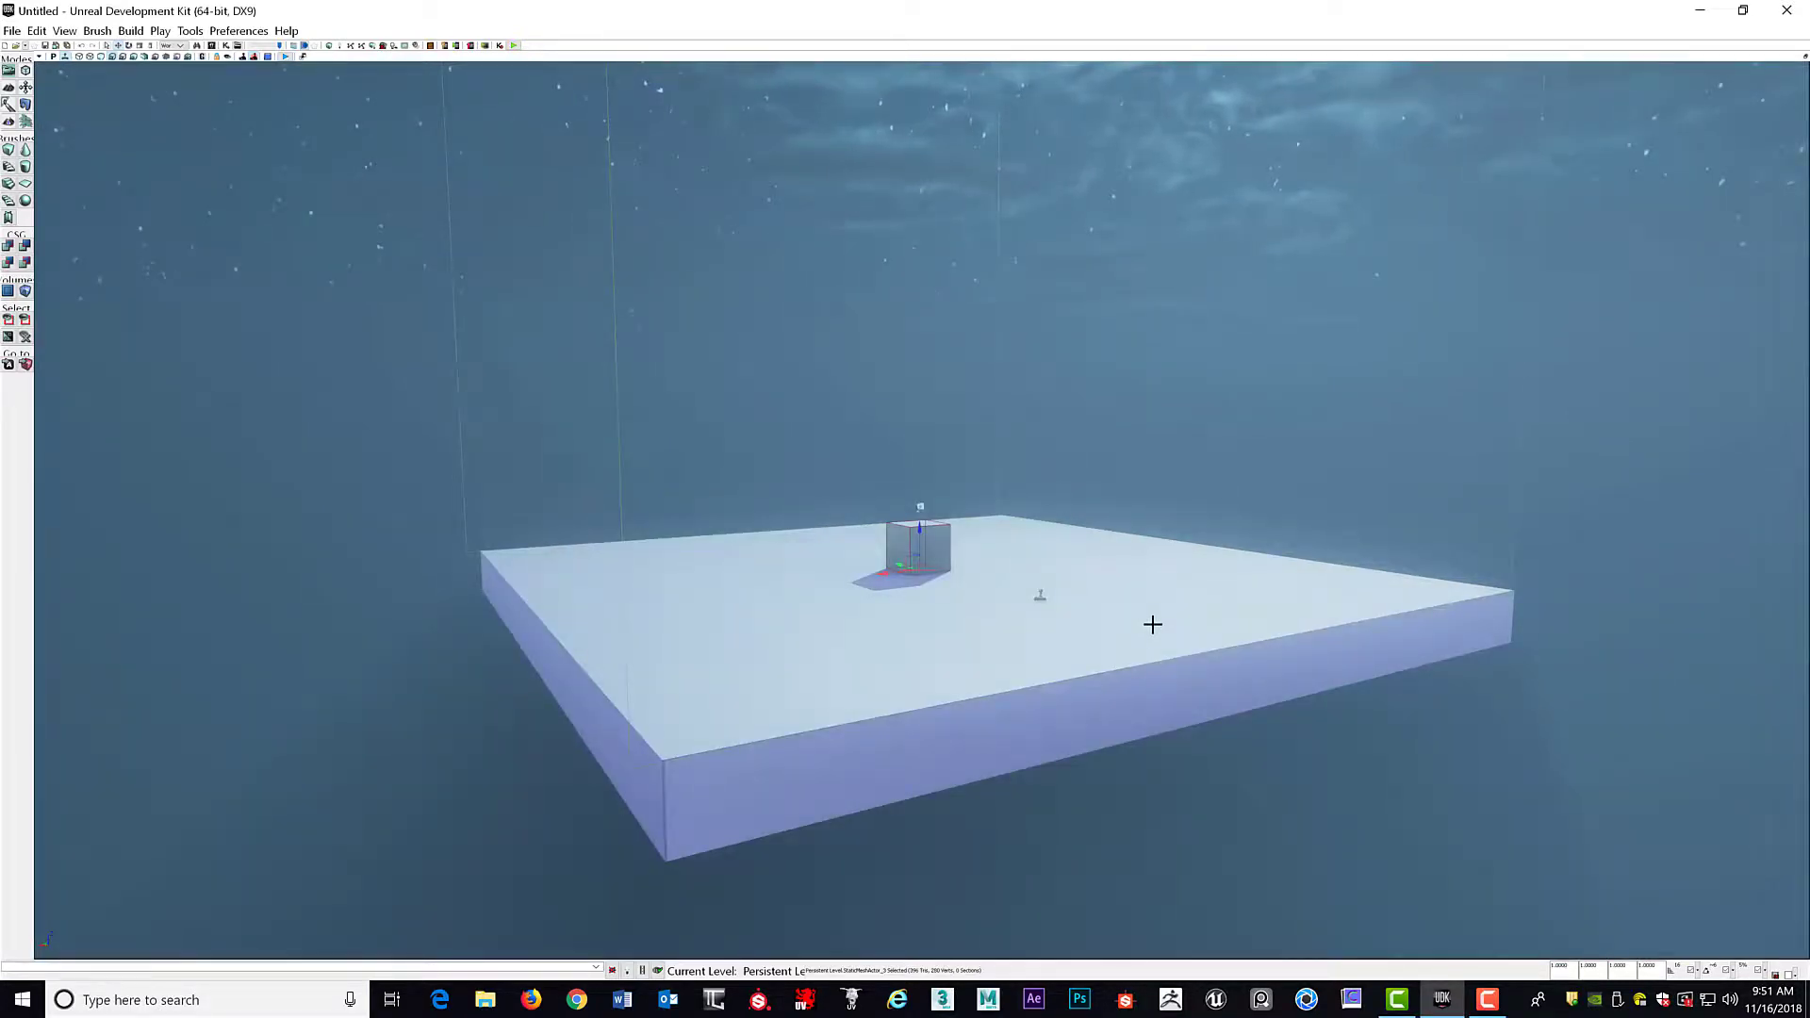
{"action": "key", "text": "Delete"}
{"action": "left_click", "coordinate": [928, 564]}
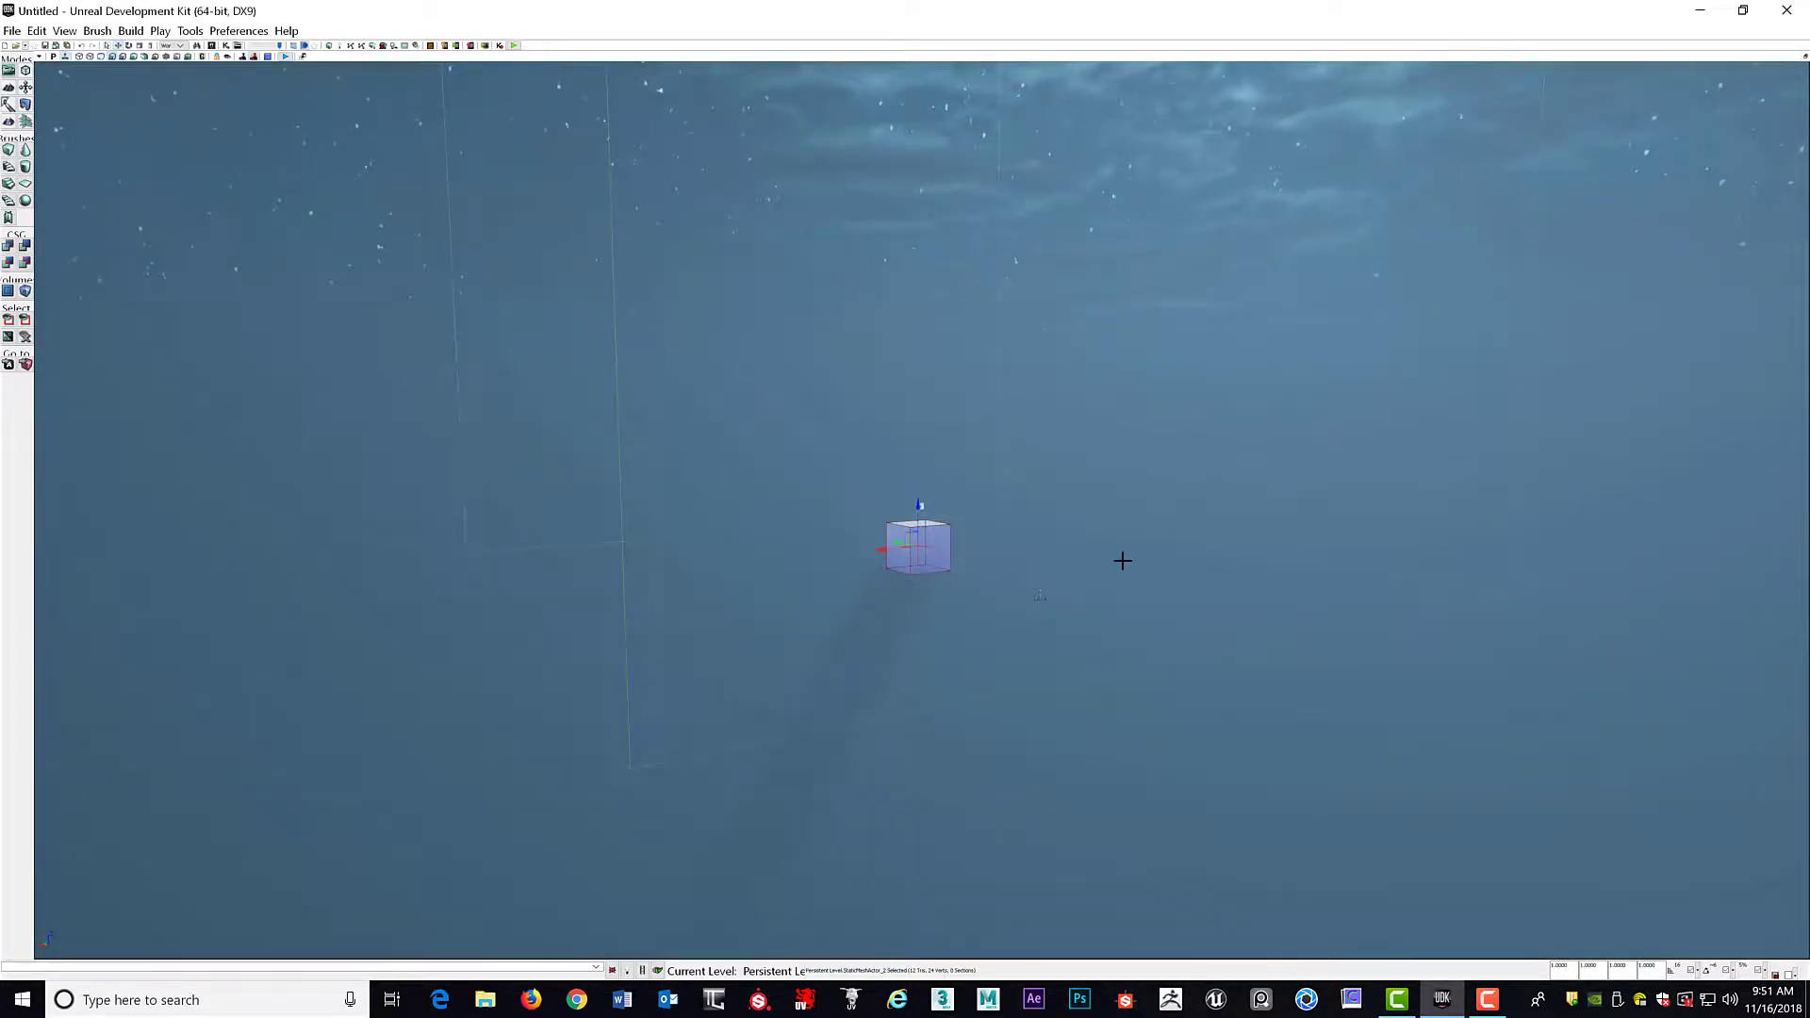
{"action": "key", "text": "Delete"}
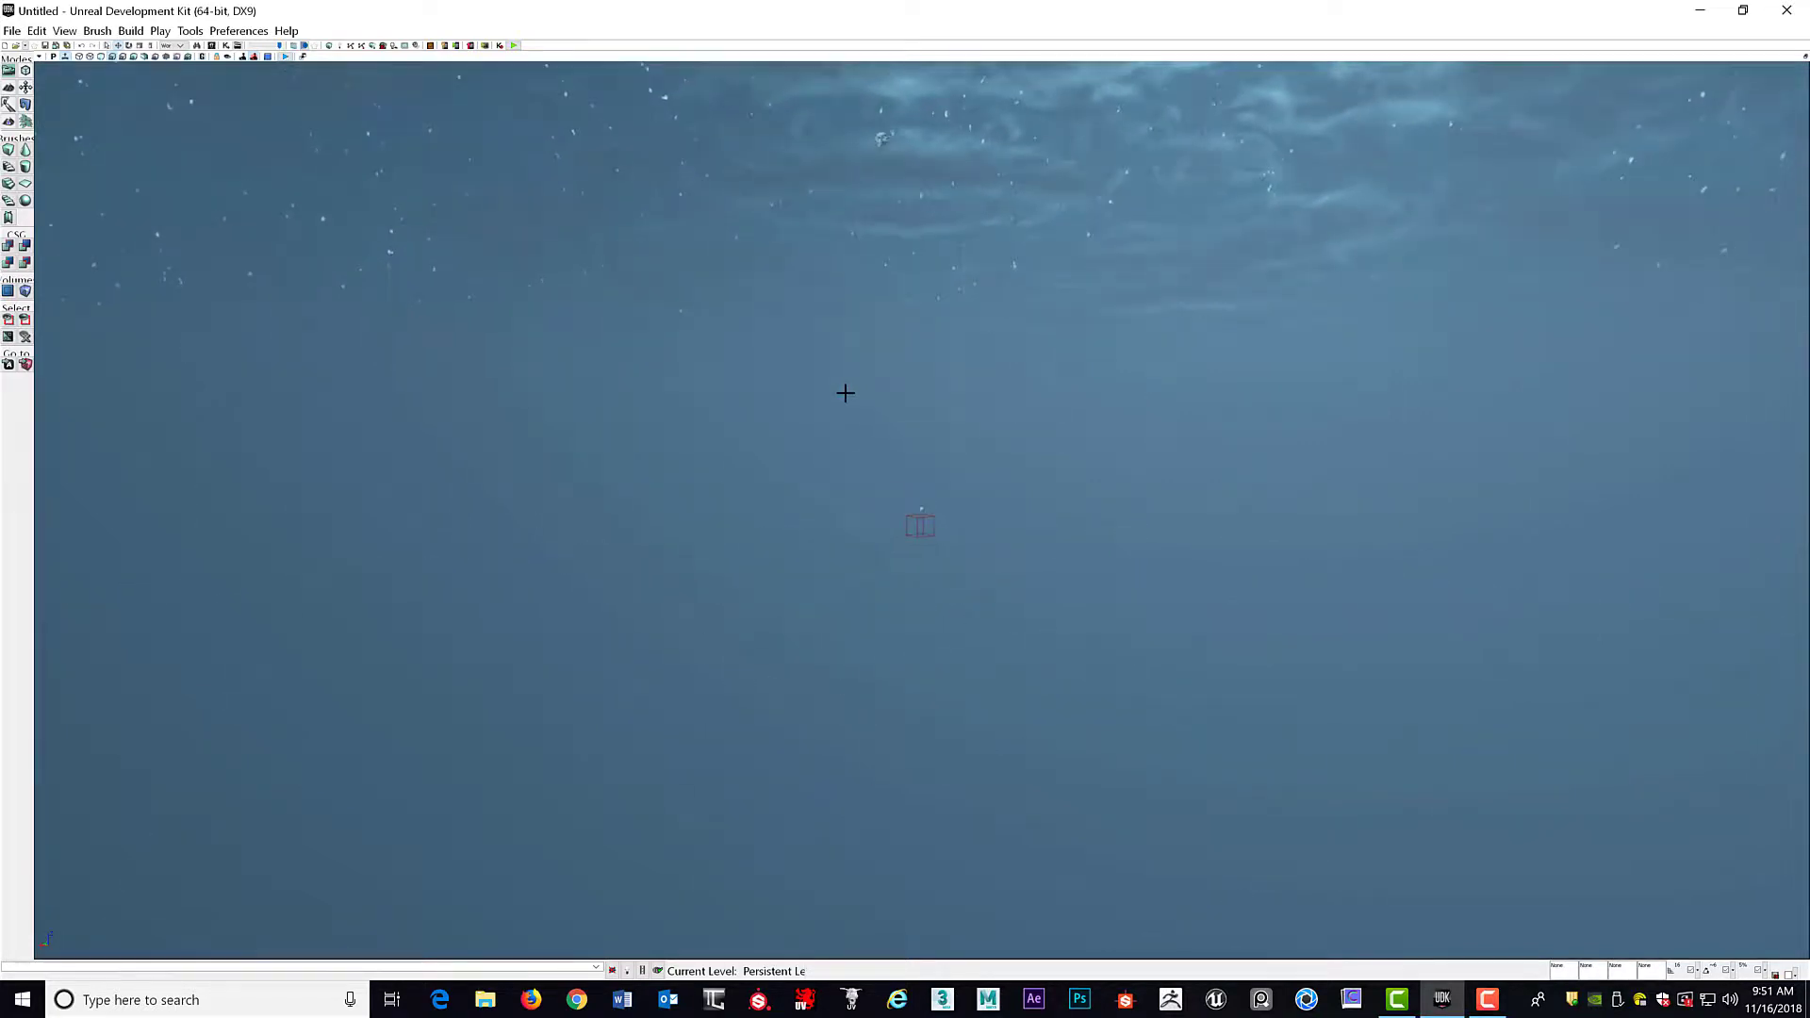
{"action": "scroll", "coordinate": [844, 393], "scroll_direction": "up", "scroll_amount": 5}
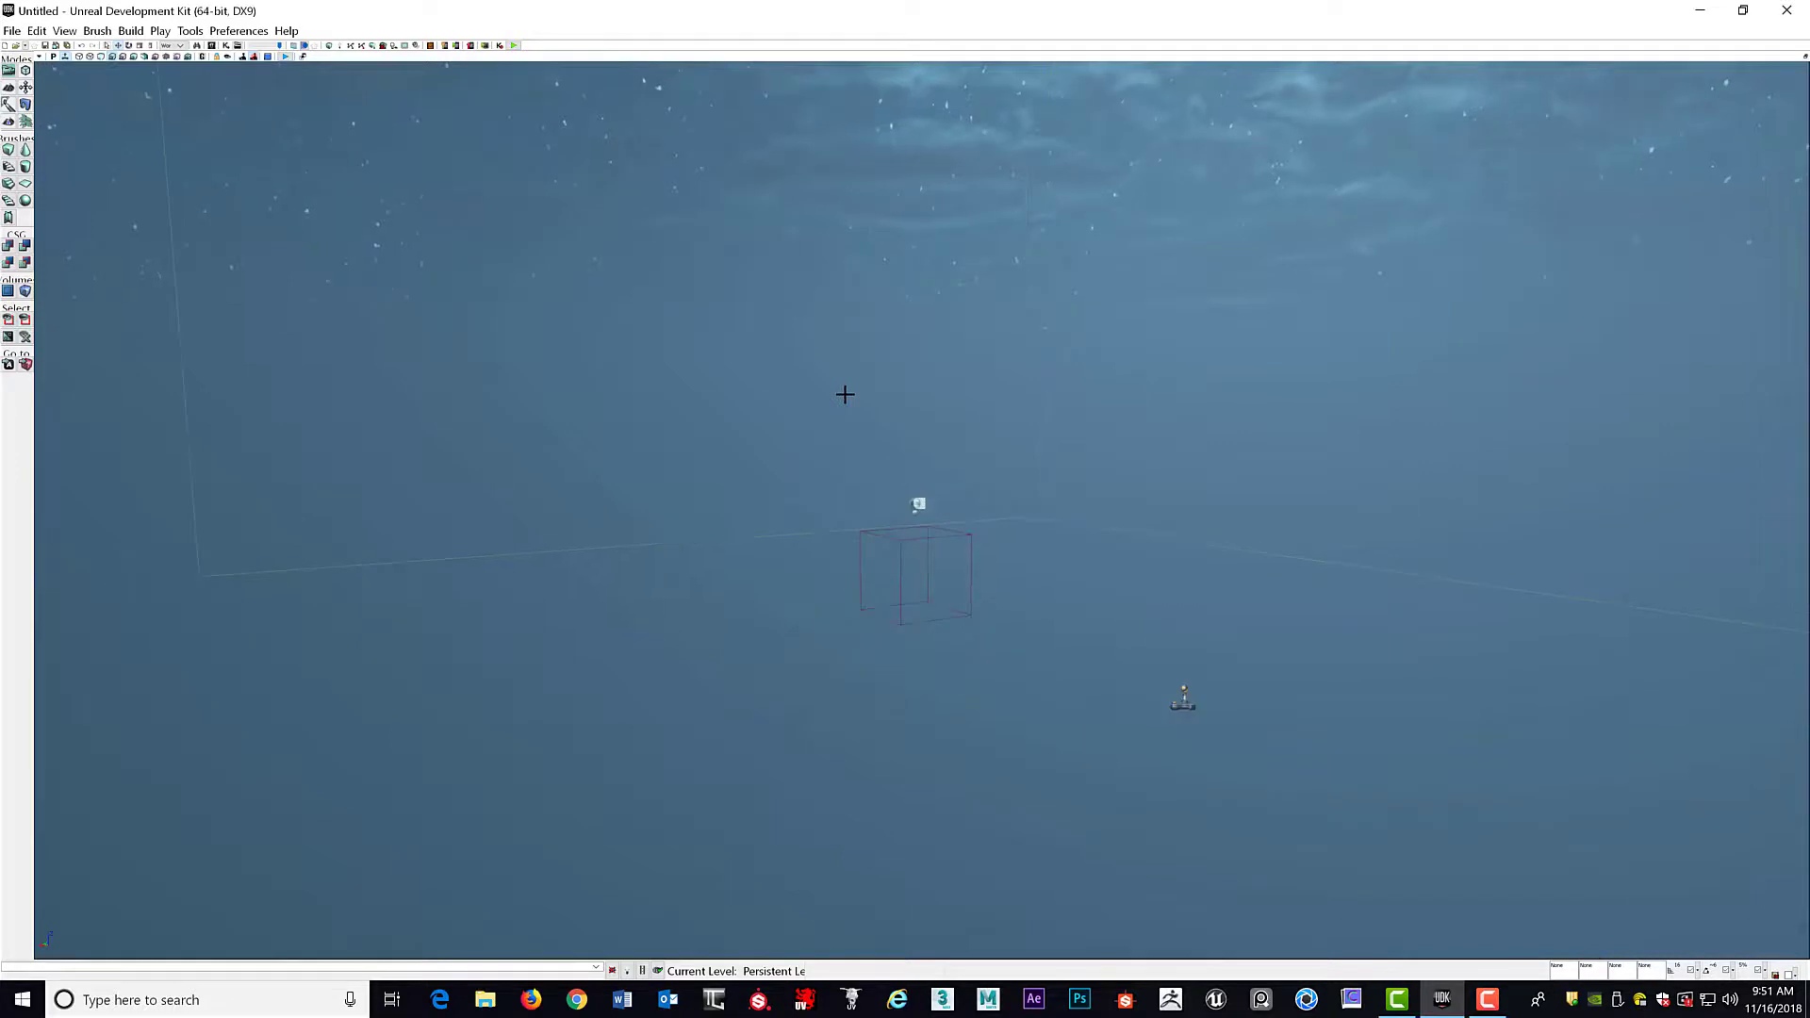
Step: Import the terrain Export_Test .t3d file from the Maps folder into the existing map
{"action": "left_click", "coordinate": [12, 33]}
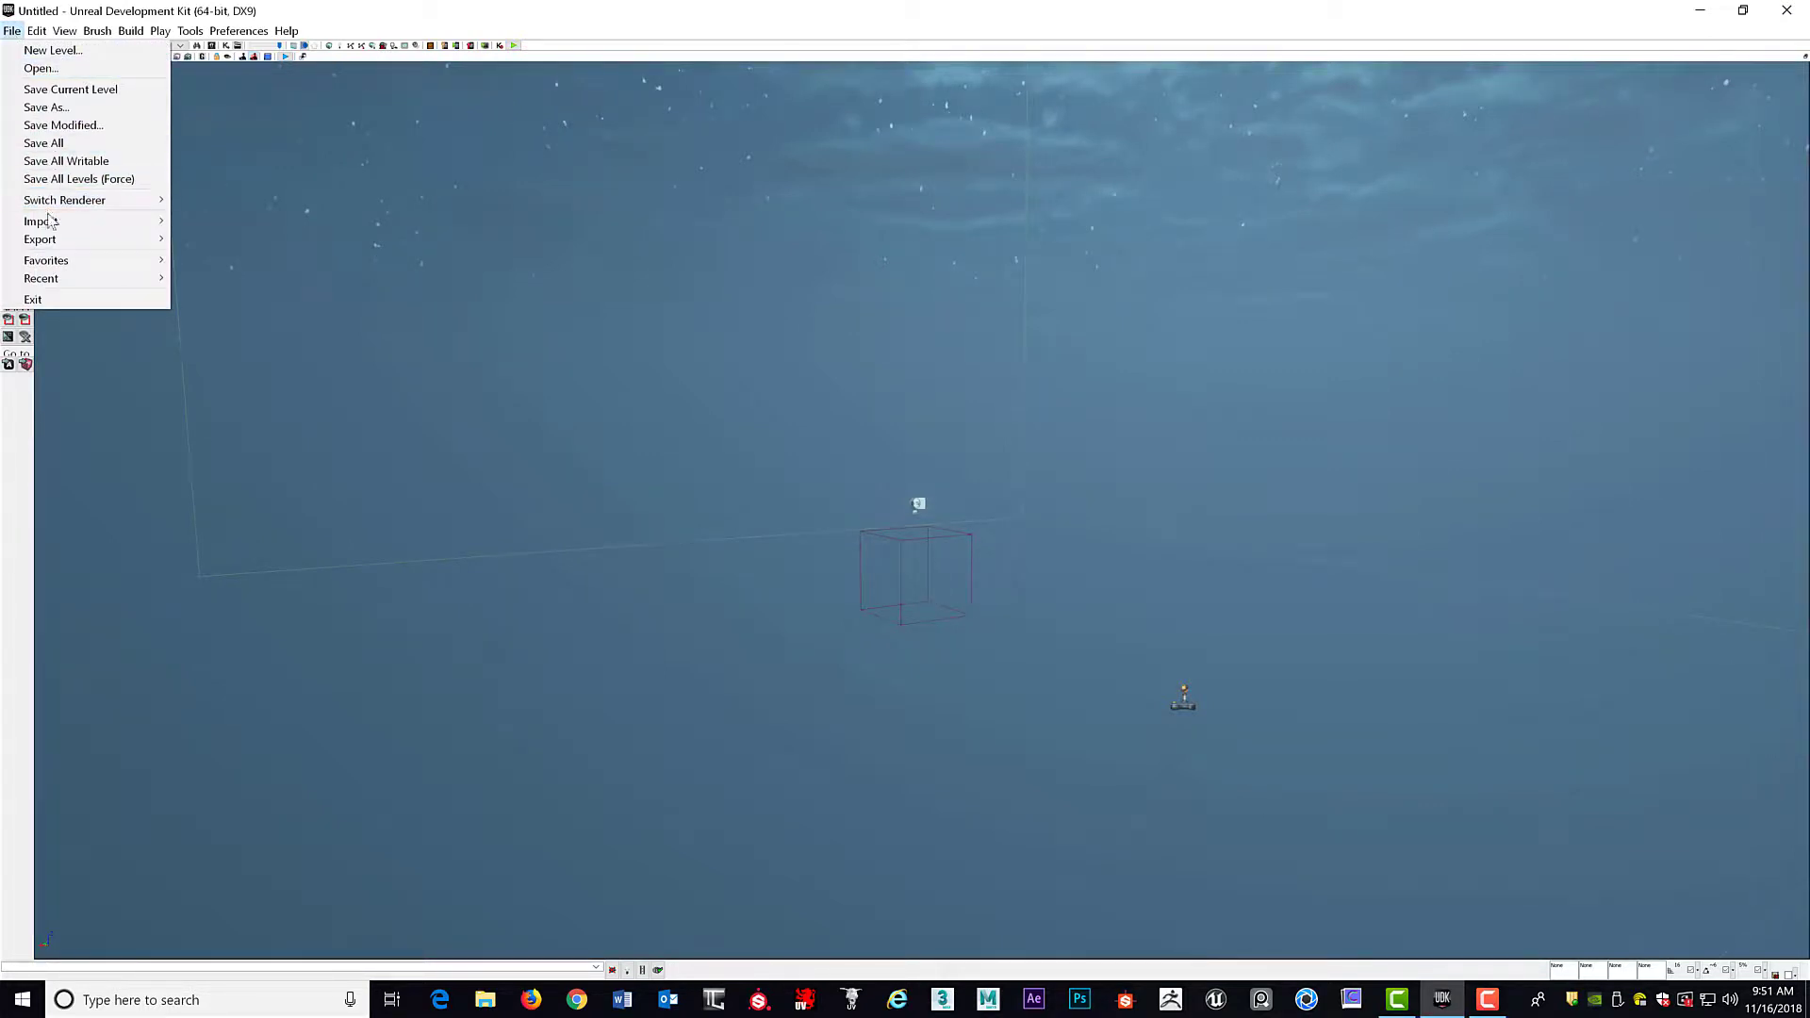
{"action": "mouse_move", "coordinate": [113, 221]}
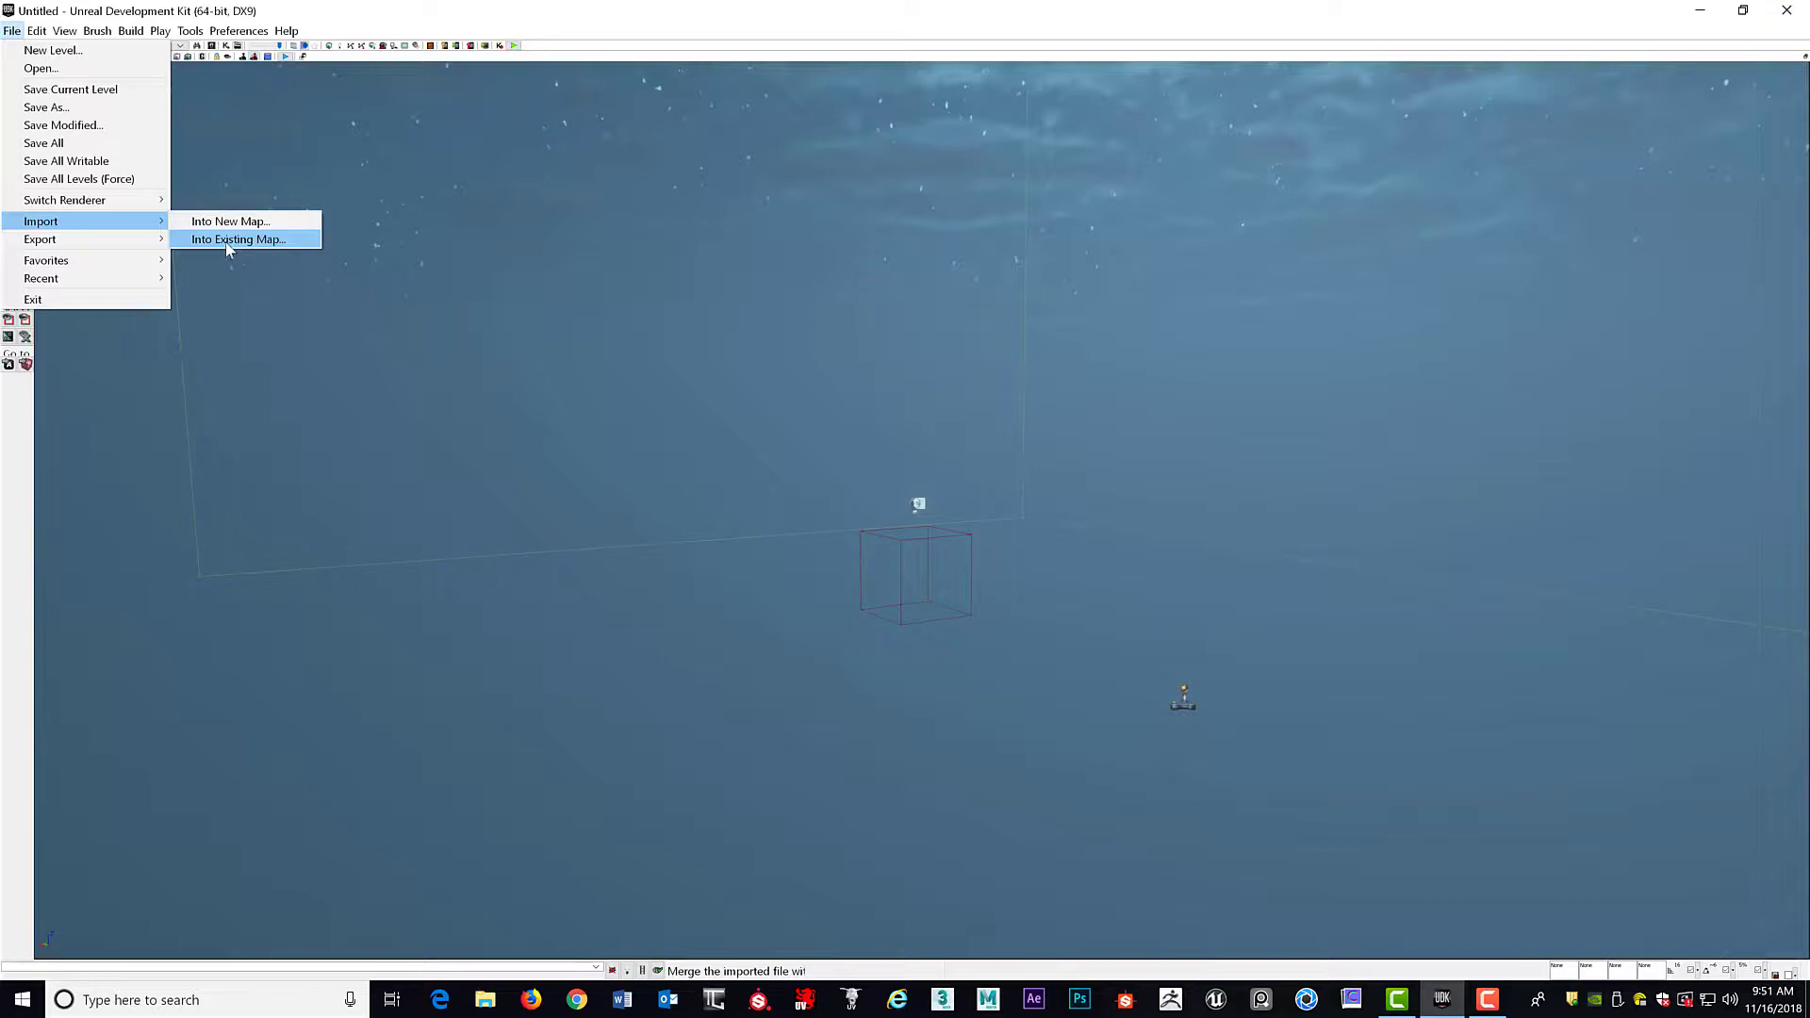
{"action": "left_click", "coordinate": [226, 243]}
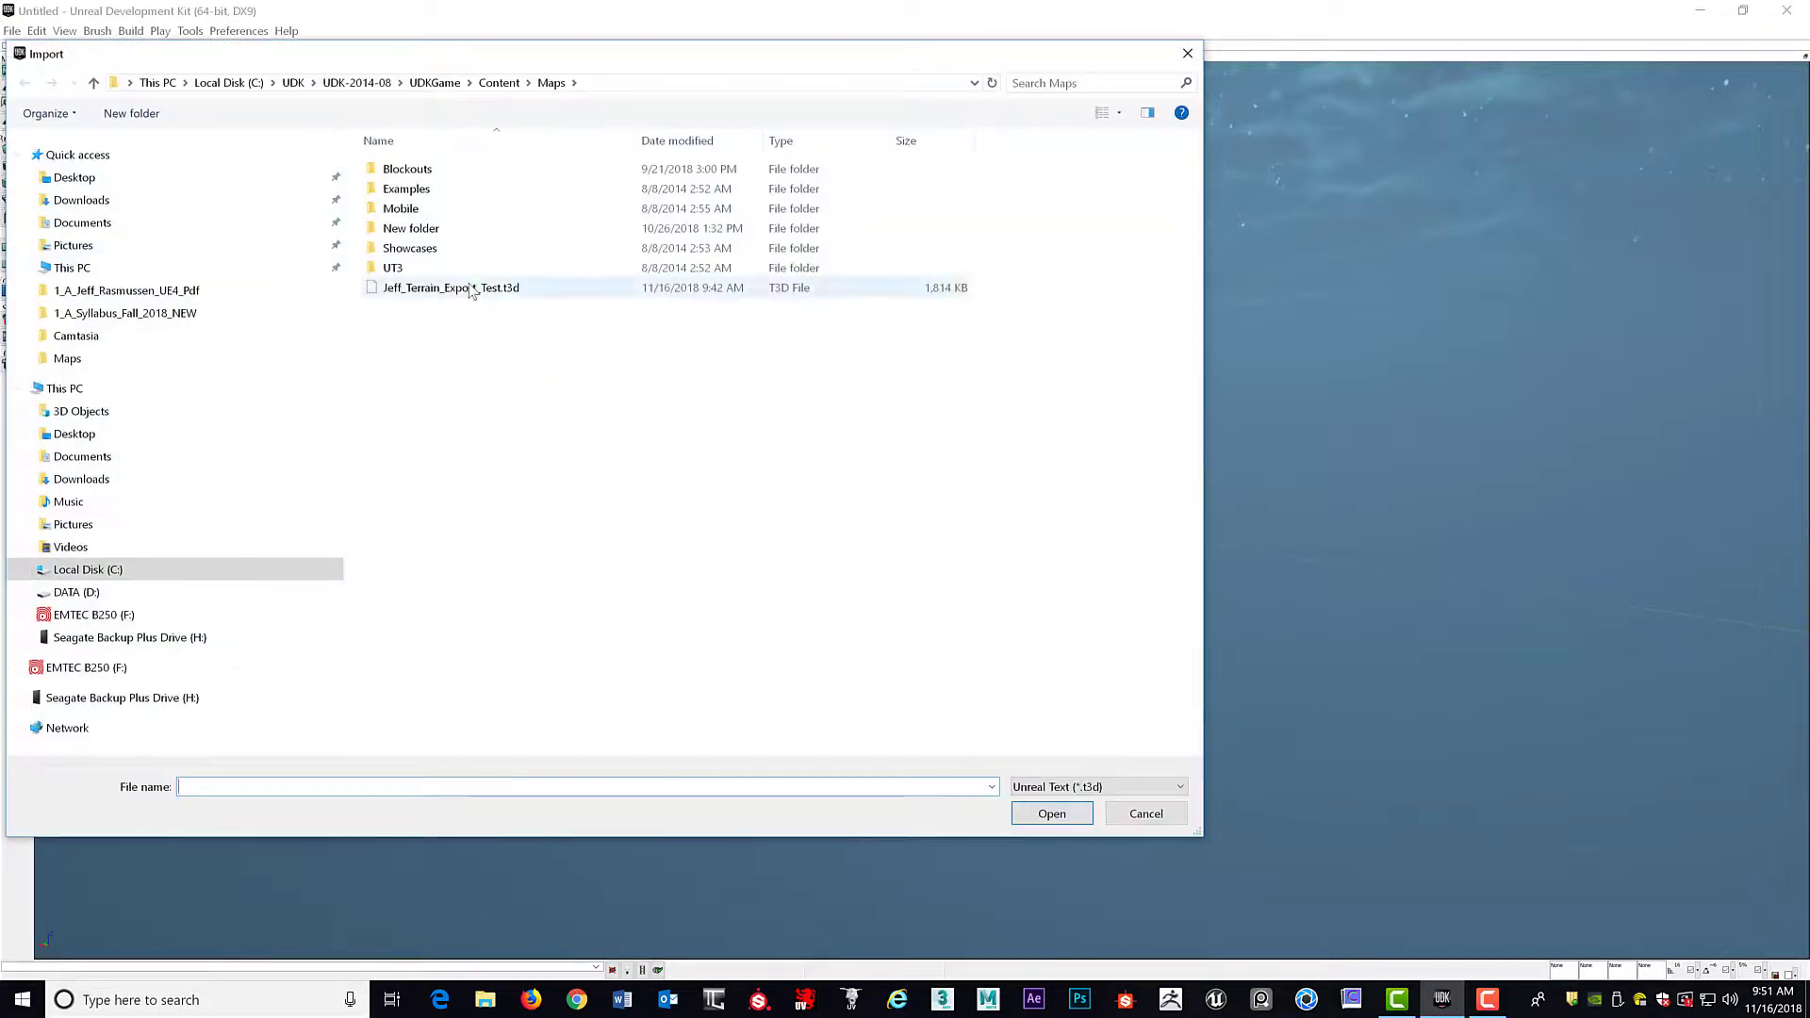
{"action": "left_click", "coordinate": [460, 289]}
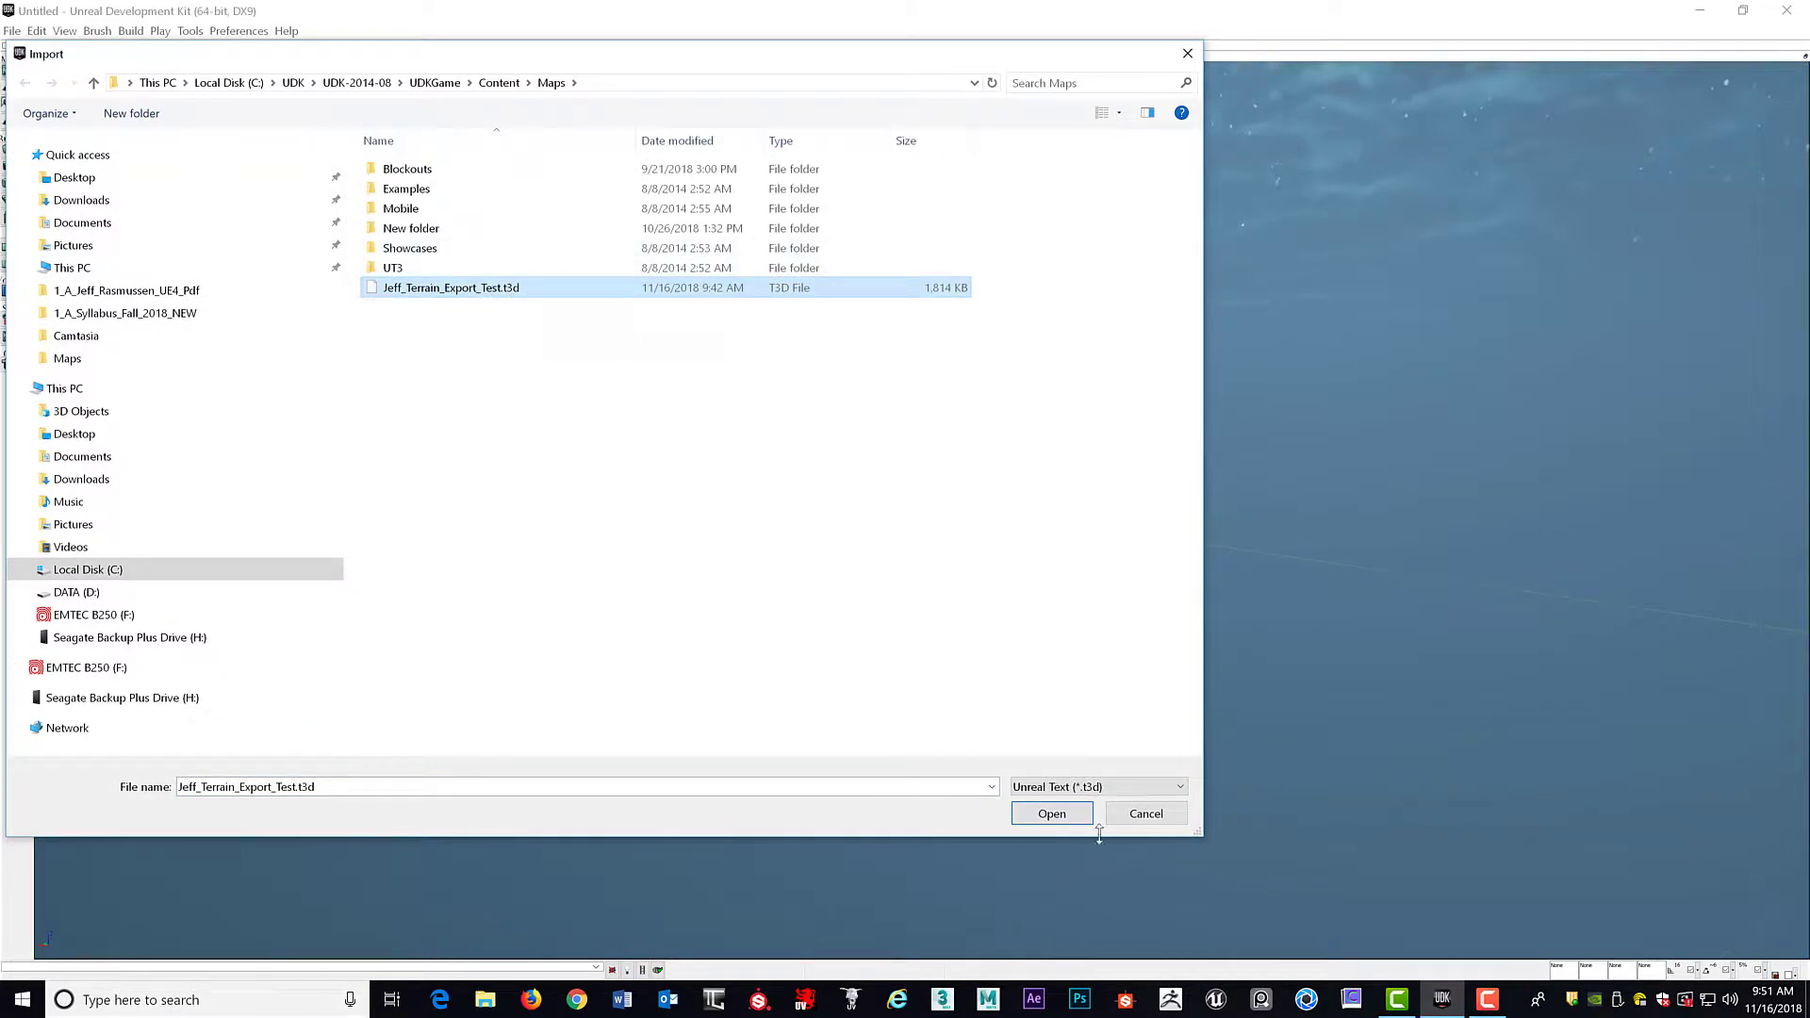
{"action": "left_click", "coordinate": [1052, 814]}
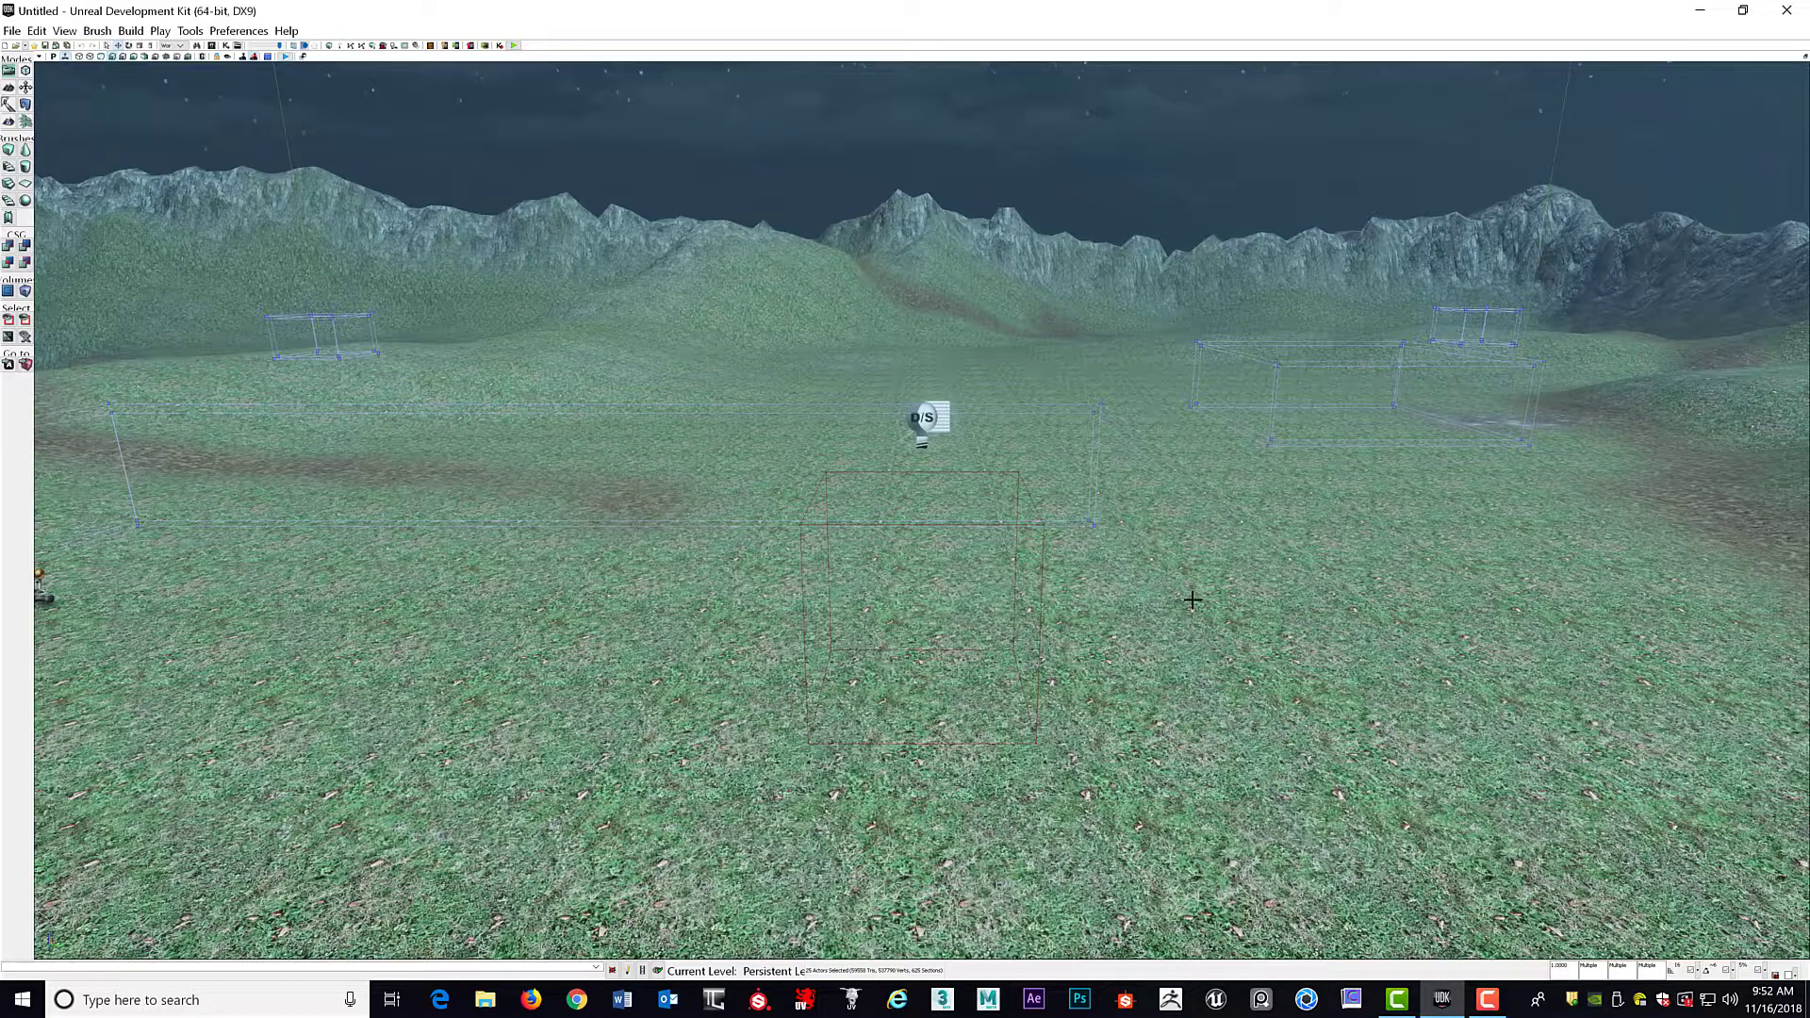
Step: Build the geometry for visible levels and inspect the imported brushes across the terrain
{"action": "right_click_drag", "start_coordinate": [1192, 600], "coordinate": [1244, 614]}
{"action": "scroll", "coordinate": [1003, 551], "scroll_direction": "up", "scroll_amount": 3}
{"action": "scroll", "coordinate": [1027, 555], "scroll_direction": "up", "scroll_amount": 2}
{"action": "scroll", "coordinate": [1035, 556], "scroll_direction": "down", "scroll_amount": 1}
{"action": "scroll", "coordinate": [1245, 614], "scroll_direction": "down", "scroll_amount": 2}
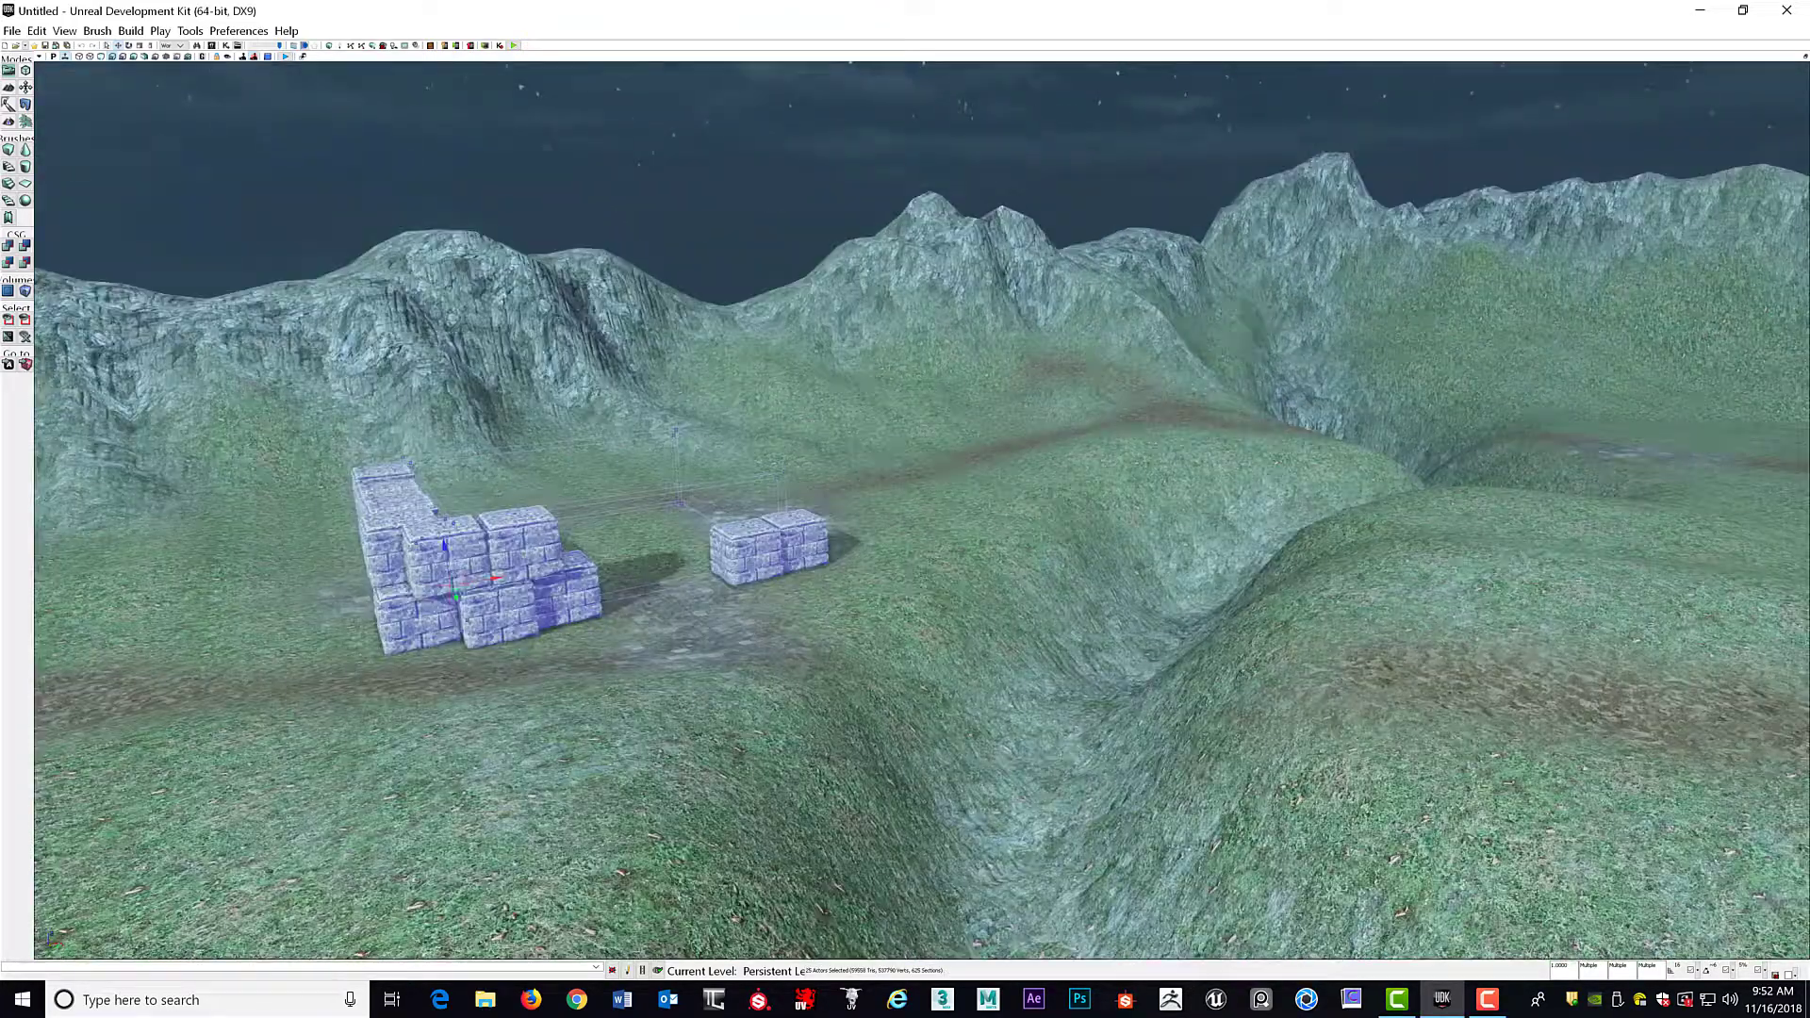
{"action": "scroll", "coordinate": [1084, 603], "scroll_direction": "down", "scroll_amount": 2}
{"action": "right_click_drag", "start_coordinate": [1055, 641], "coordinate": [1258, 744]}
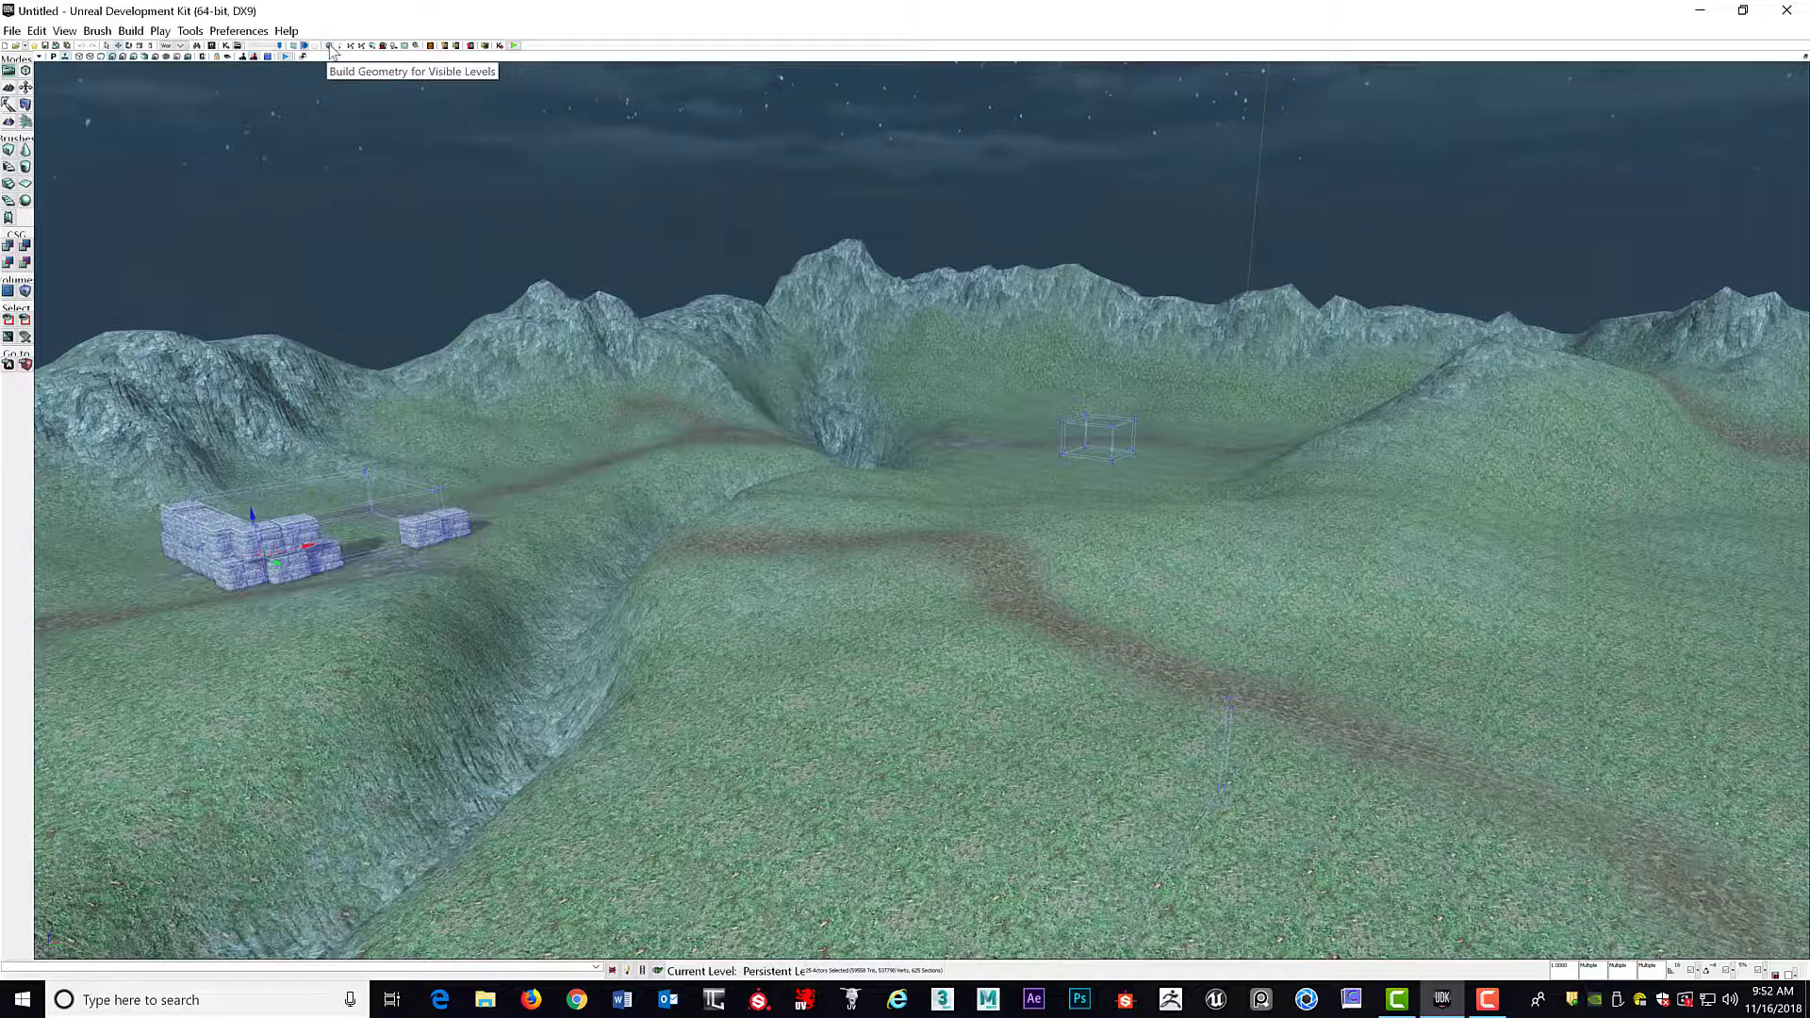
{"action": "left_click", "coordinate": [330, 52]}
{"action": "left_click_drag", "start_coordinate": [909, 706], "coordinate": [500, 820]}
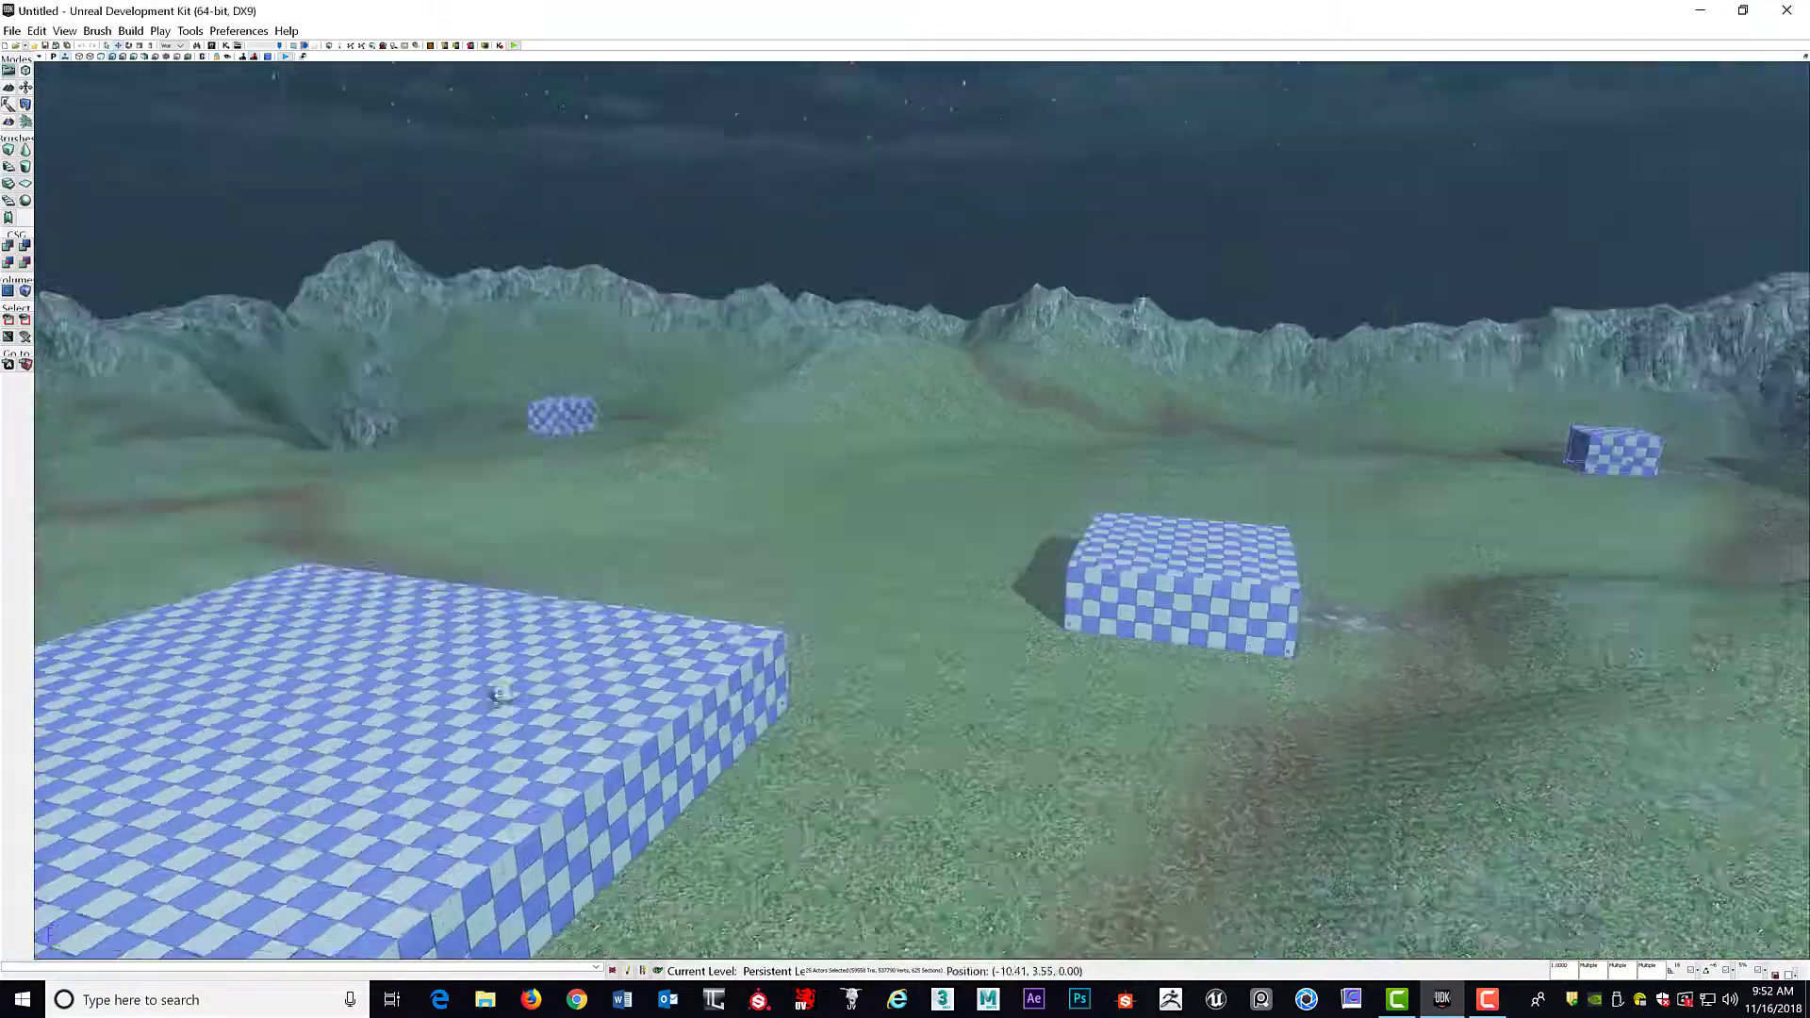
{"action": "left_click_drag", "start_coordinate": [500, 693], "coordinate": [916, 709]}
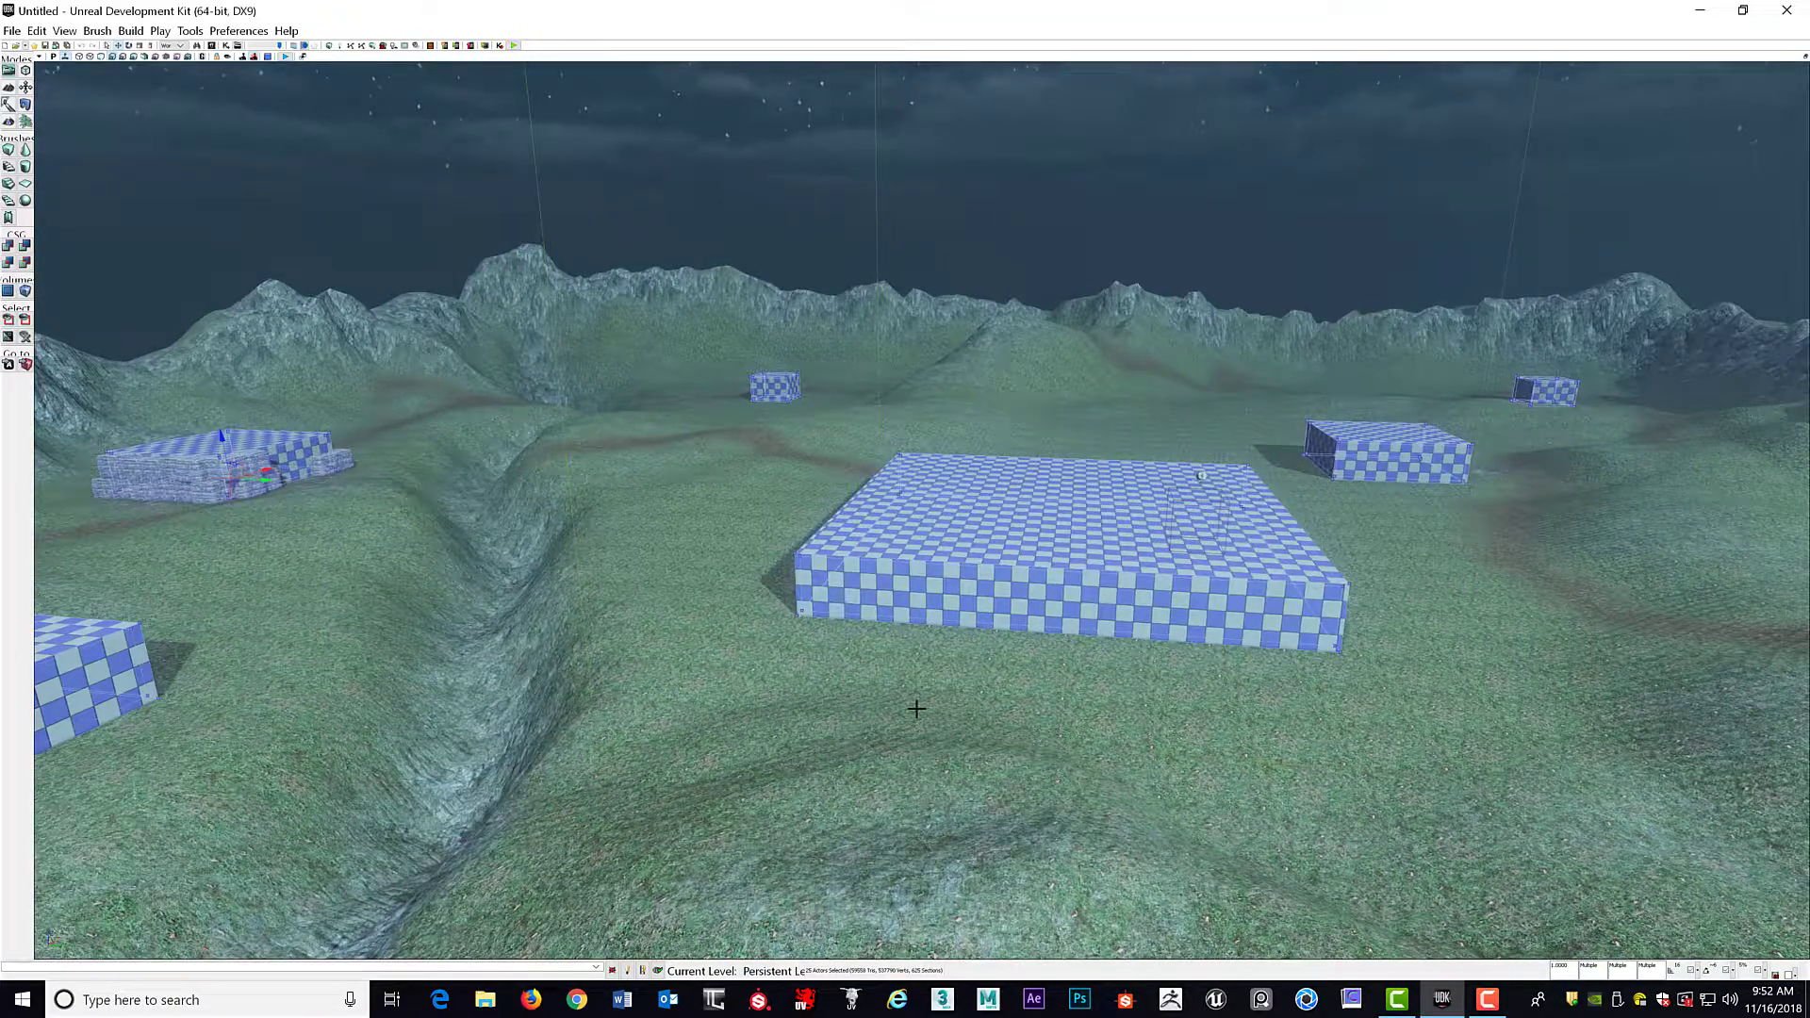